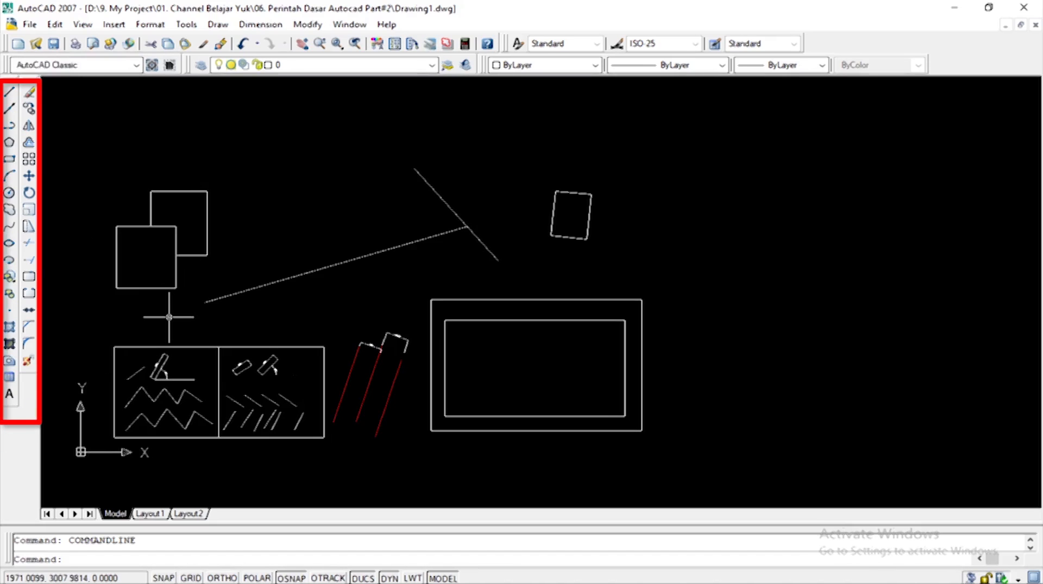
Draw a circle with a radius of 500 in the empty area to the right of the existing shapes
scroll(289, 359, "down", 2)
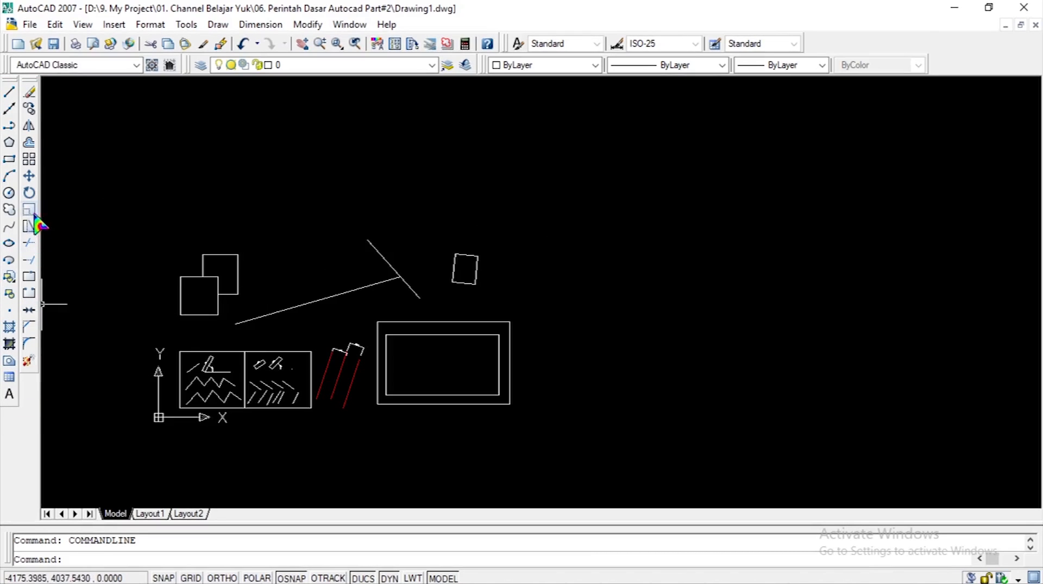
left_click(9, 194)
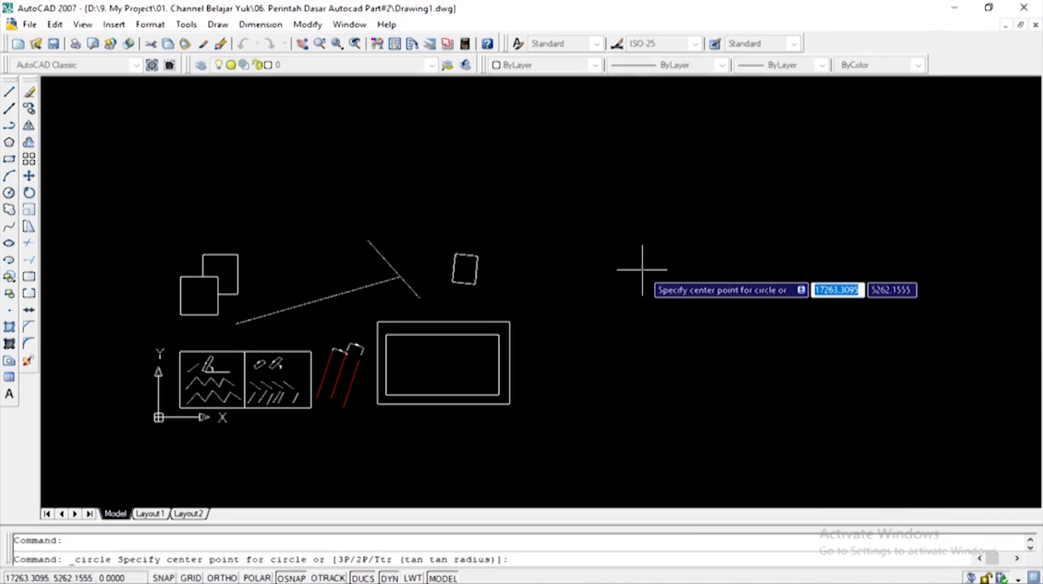
left_click(674, 309)
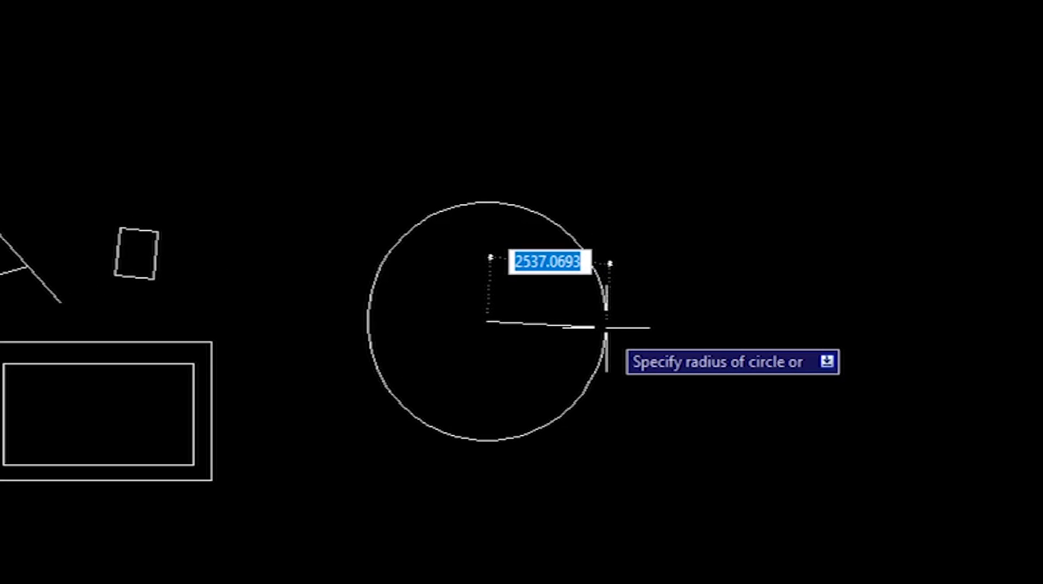
type("5")
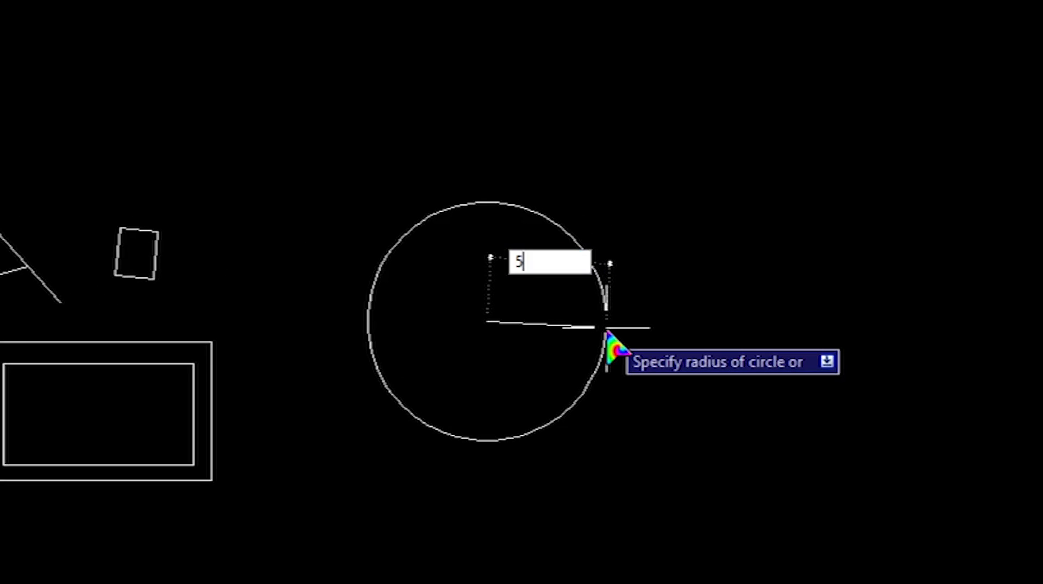
type("00")
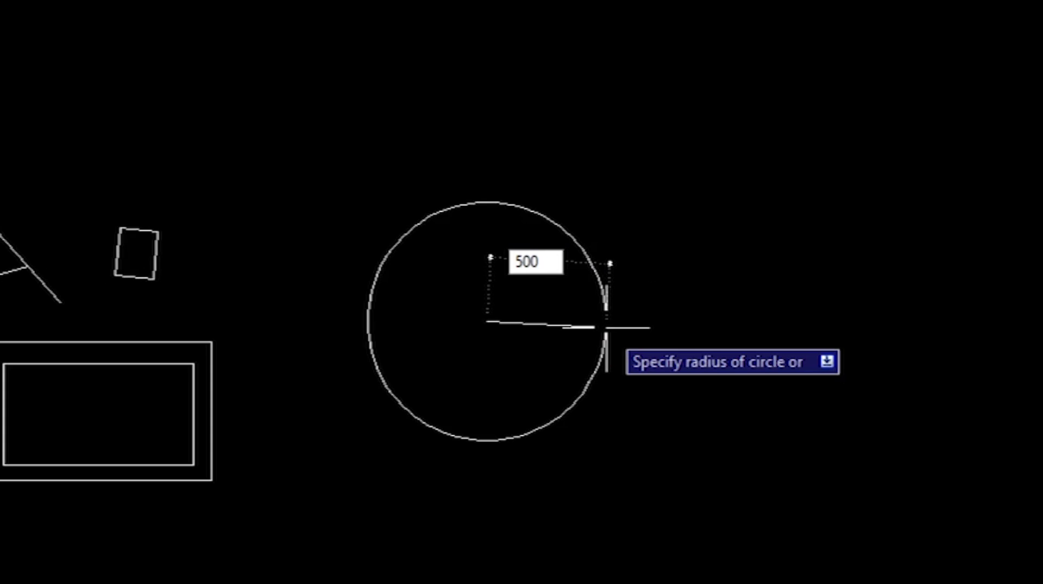
key("Return")
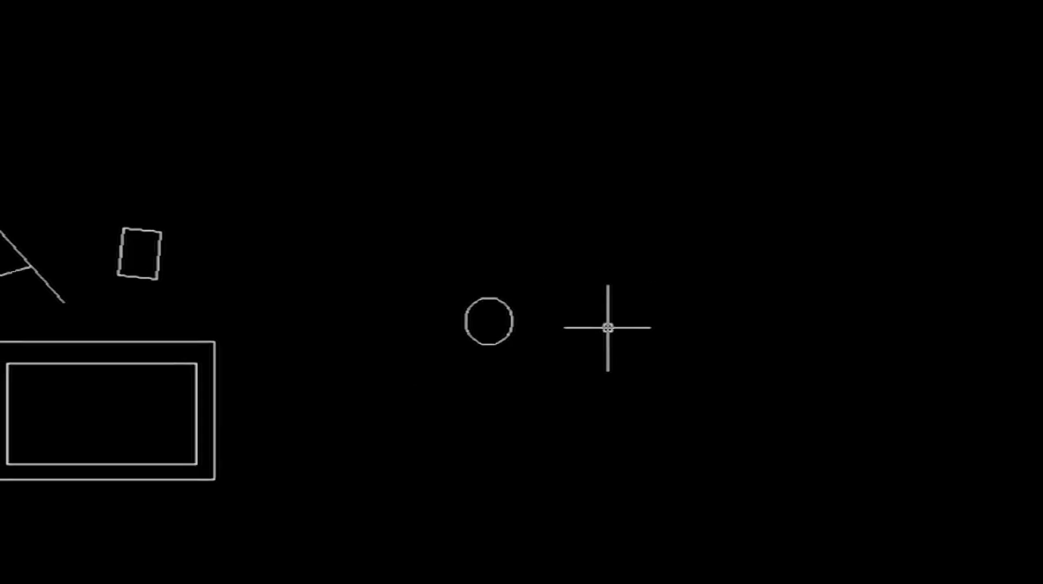
scroll(677, 310, "up", 4)
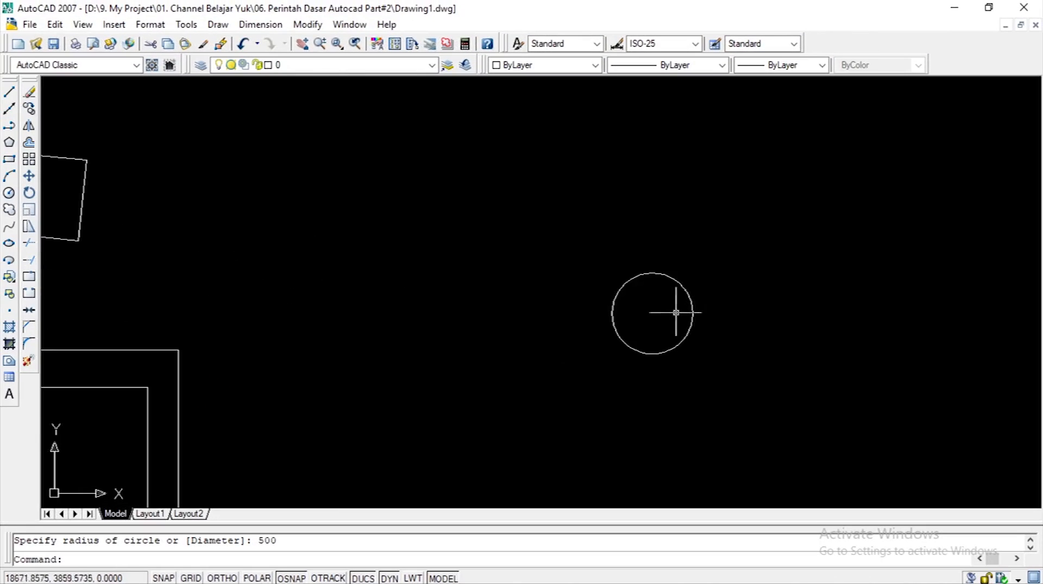
scroll(682, 328, "up", 5)
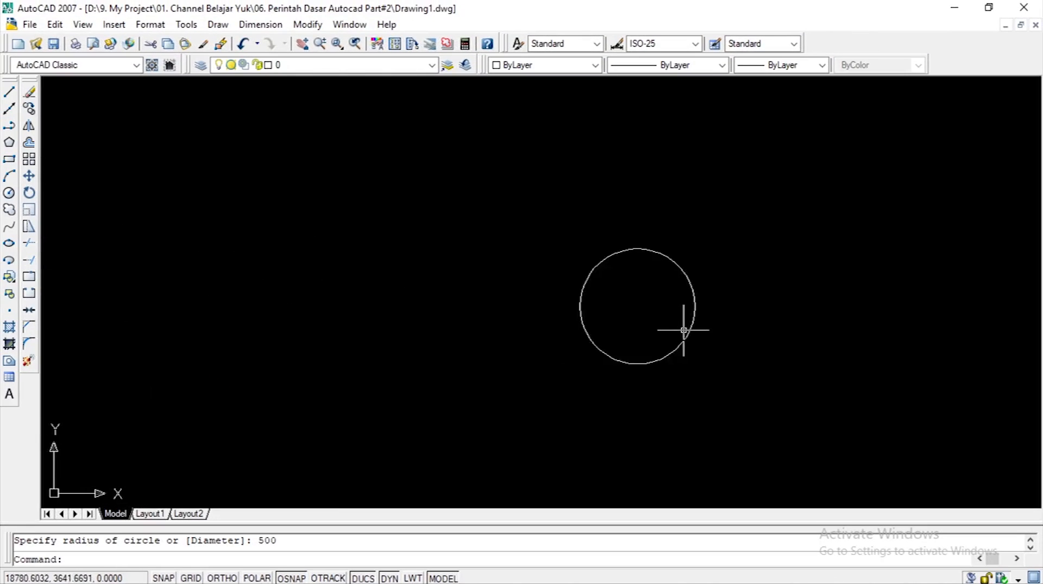
Draw a second circle with a radius of 900 to the upper right of the 500-radius circle
scroll(429, 343, "down", 4)
scroll(545, 293, "down", 4)
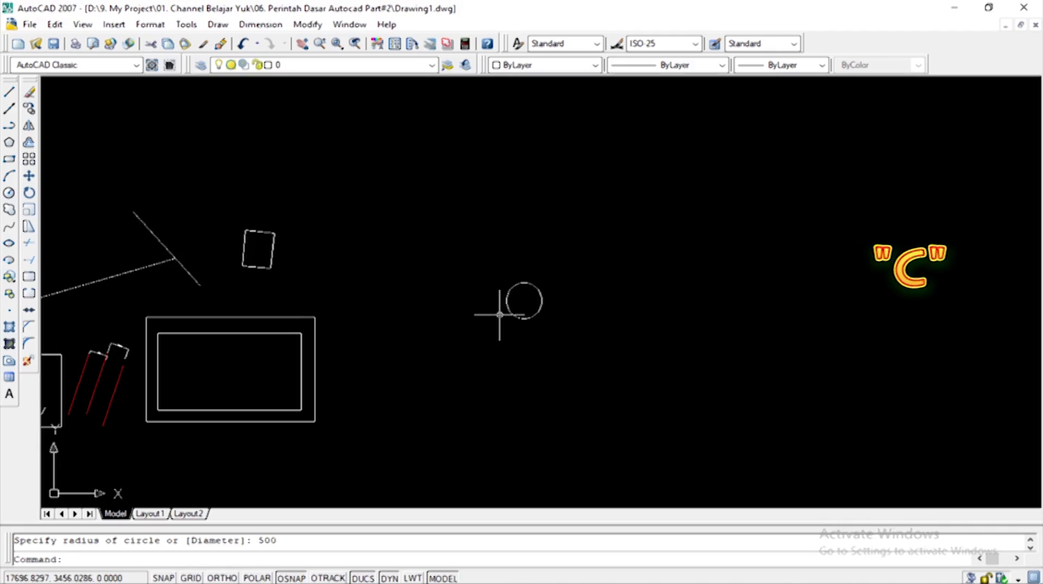
type("c")
key("Return")
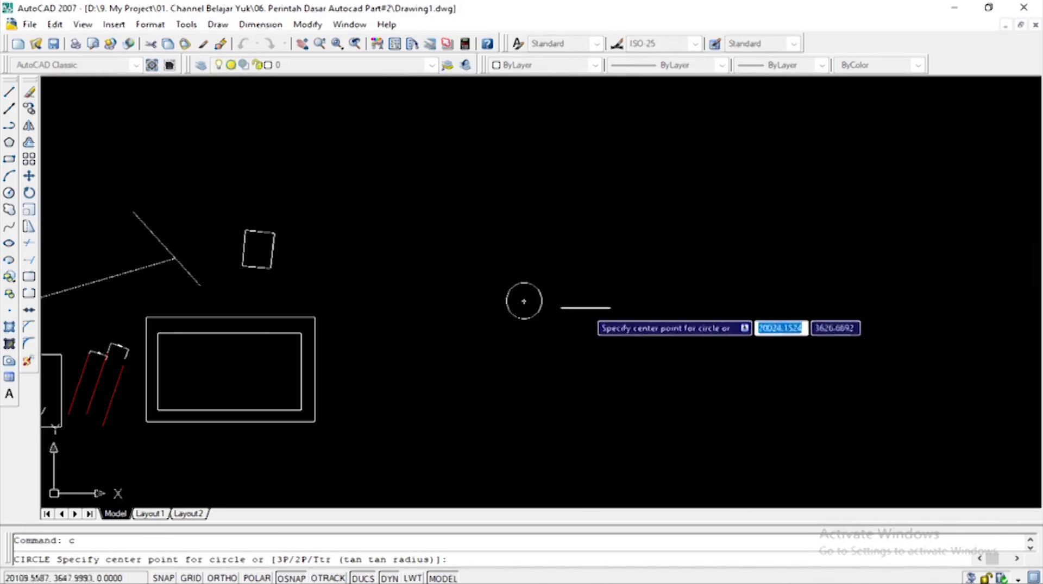
left_click(584, 268)
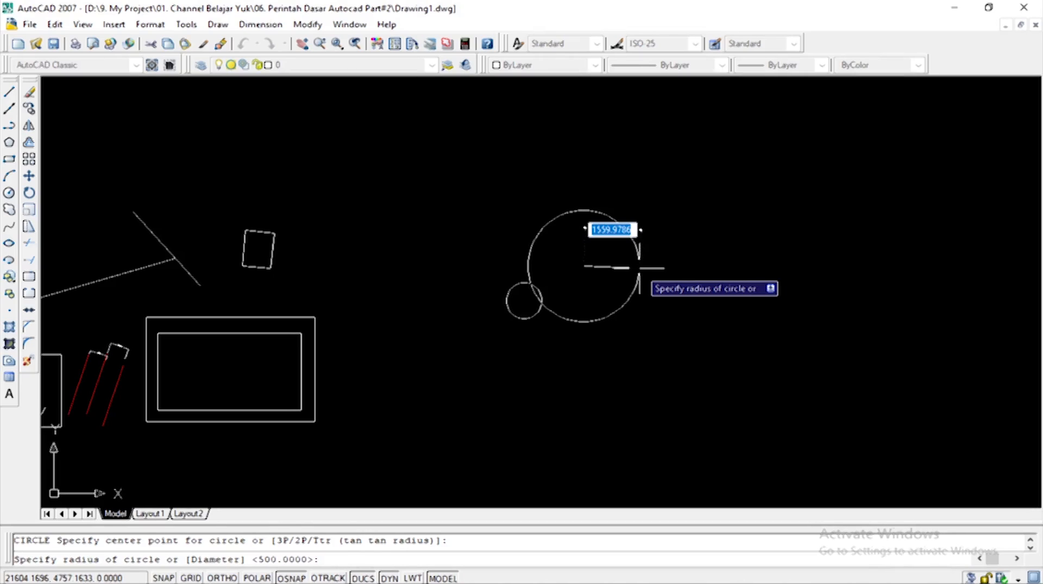
type("9")
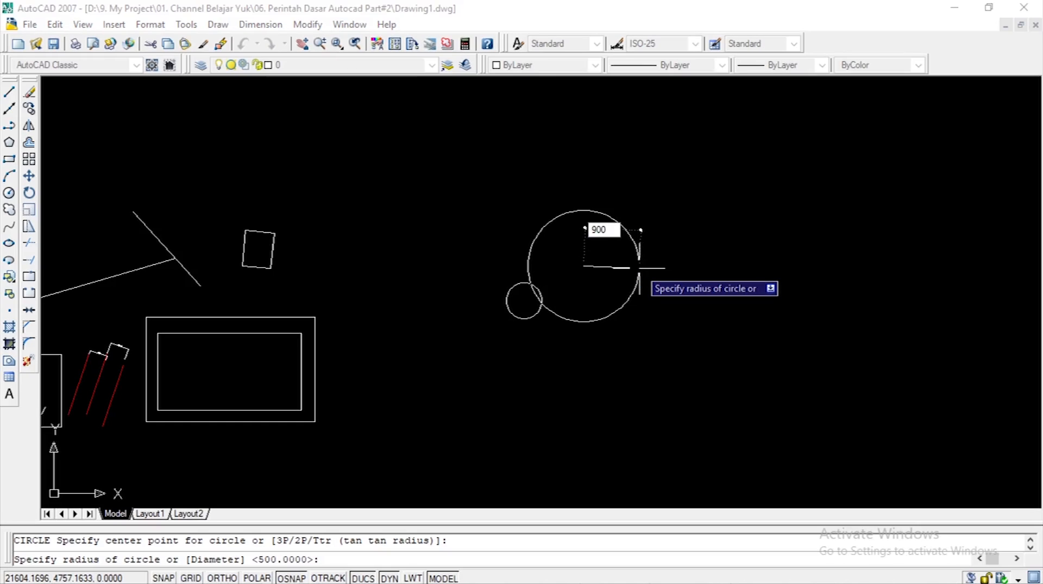
type("00")
key("Return")
Add an aligned dimension from the smaller circle's center to its right quadrant, with the dimension line just above the center
scroll(604, 270, "up", 3)
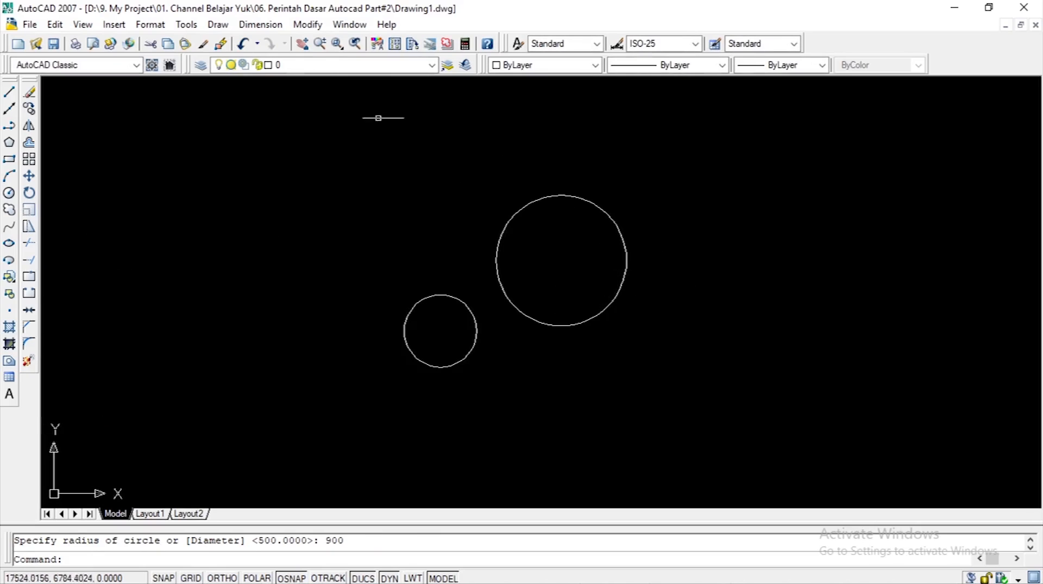
left_click(265, 24)
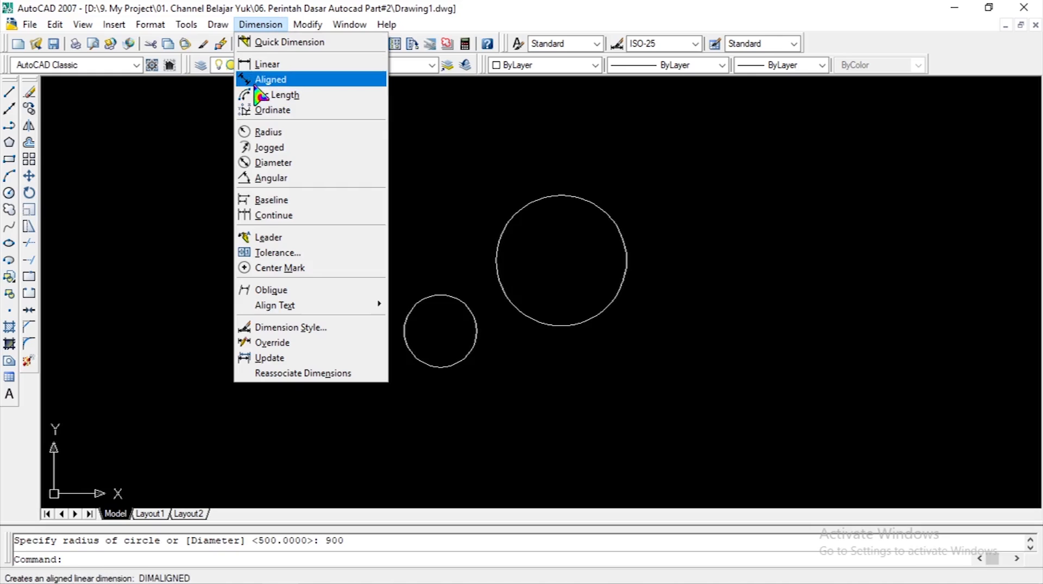
left_click(261, 81)
scroll(451, 354, "up", 4)
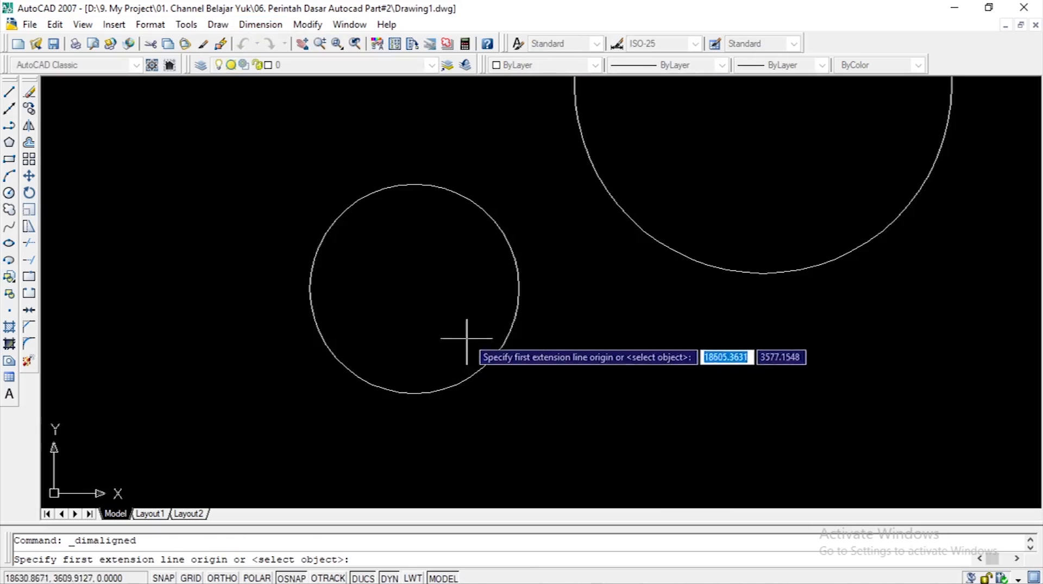
left_click(414, 289)
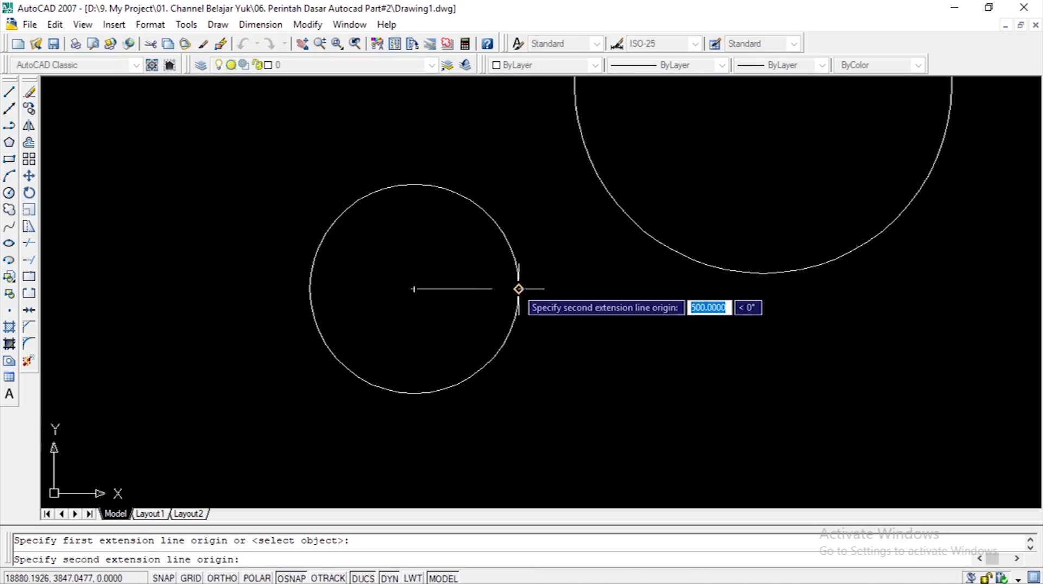
left_click(518, 290)
left_click(518, 271)
scroll(463, 286, "up", 3)
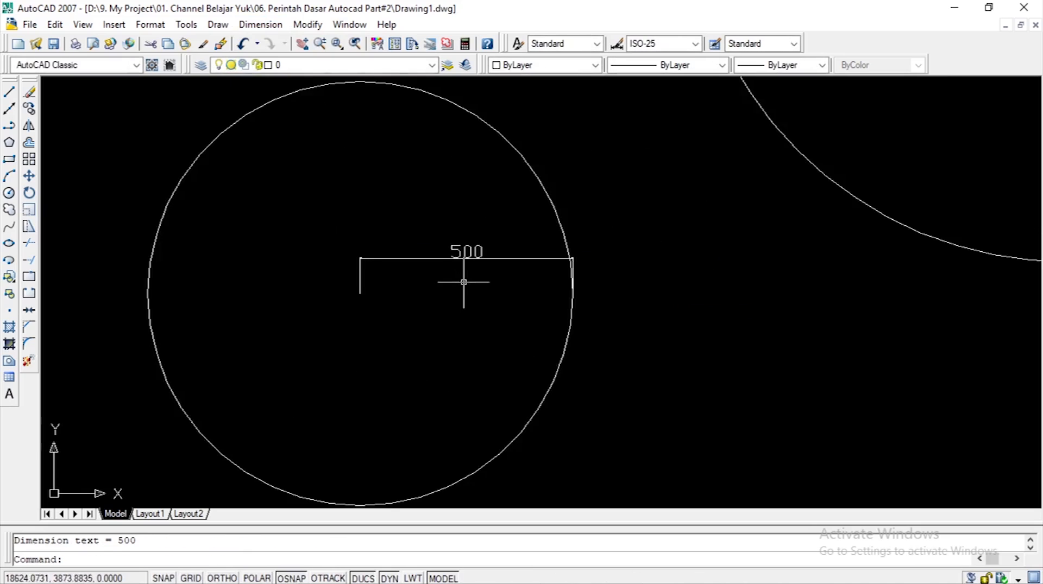
Add an aligned dimension from the larger circle's center to its right quadrant, with the dimension line just above the center
scroll(405, 298, "down", 7)
scroll(570, 221, "up", 2)
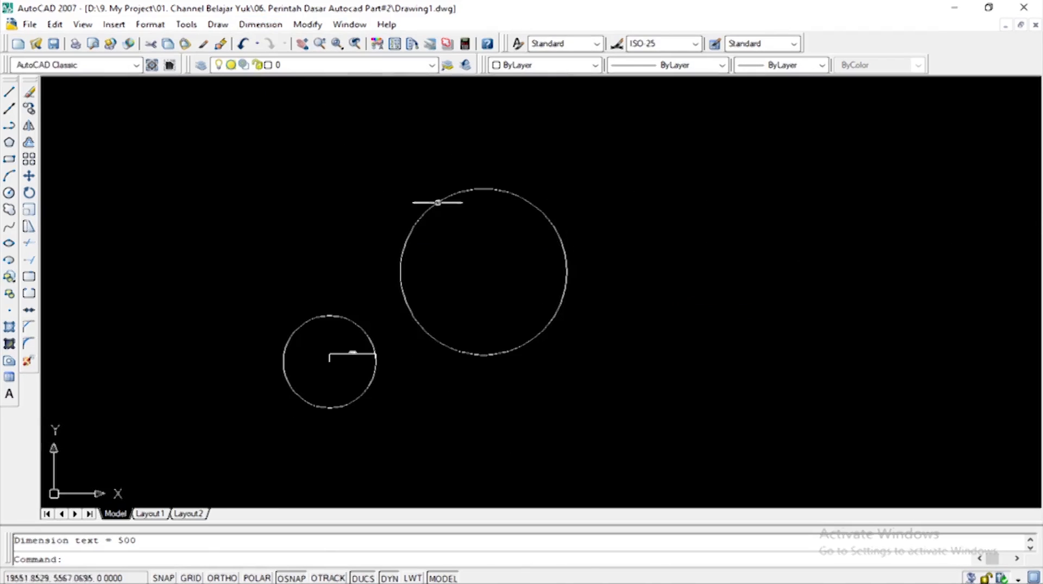
key("Return")
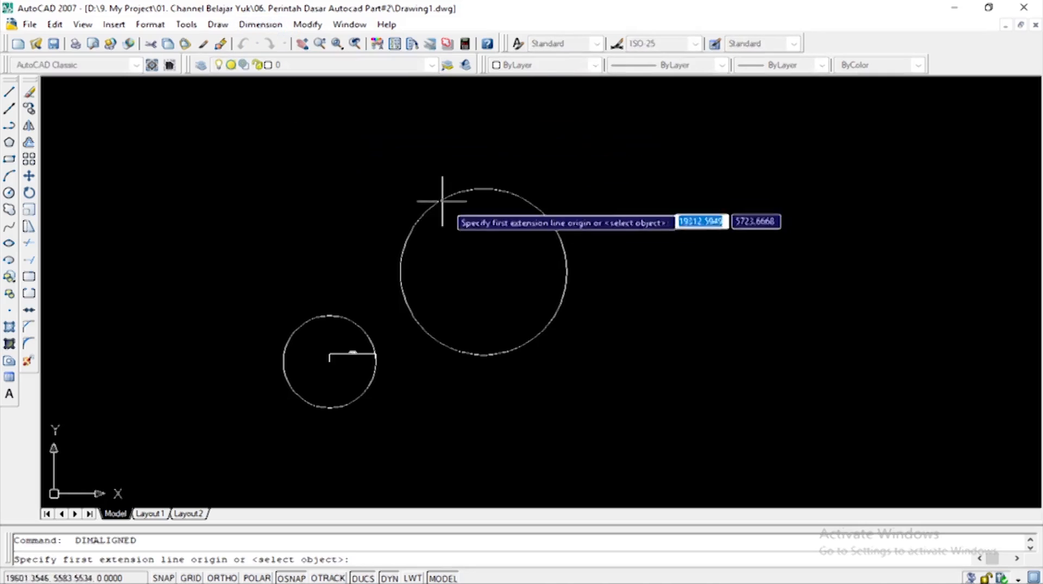
left_click(483, 272)
left_click(565, 273)
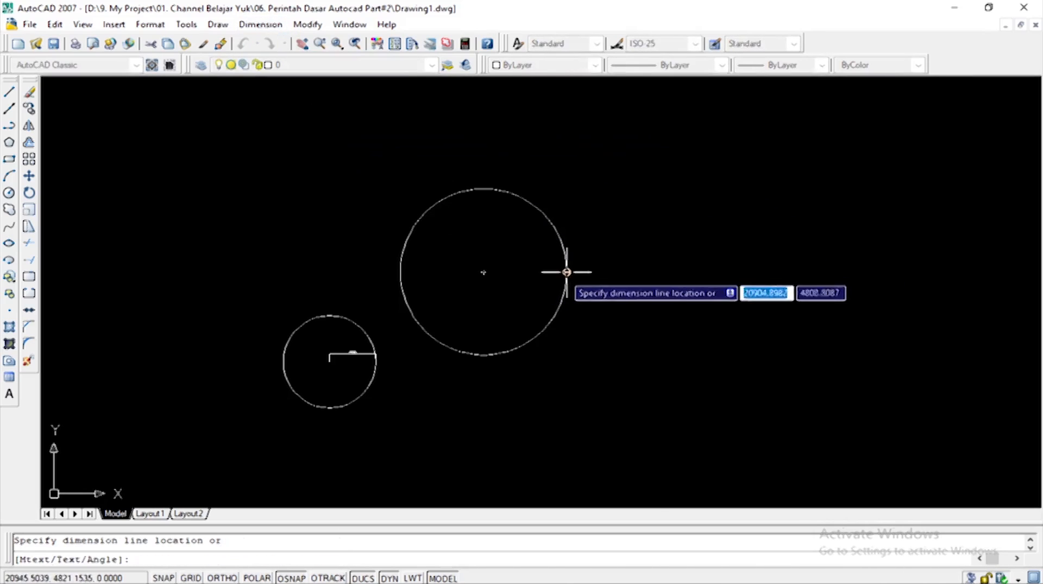
left_click(546, 261)
scroll(531, 262, "up", 6)
scroll(526, 263, "down", 6)
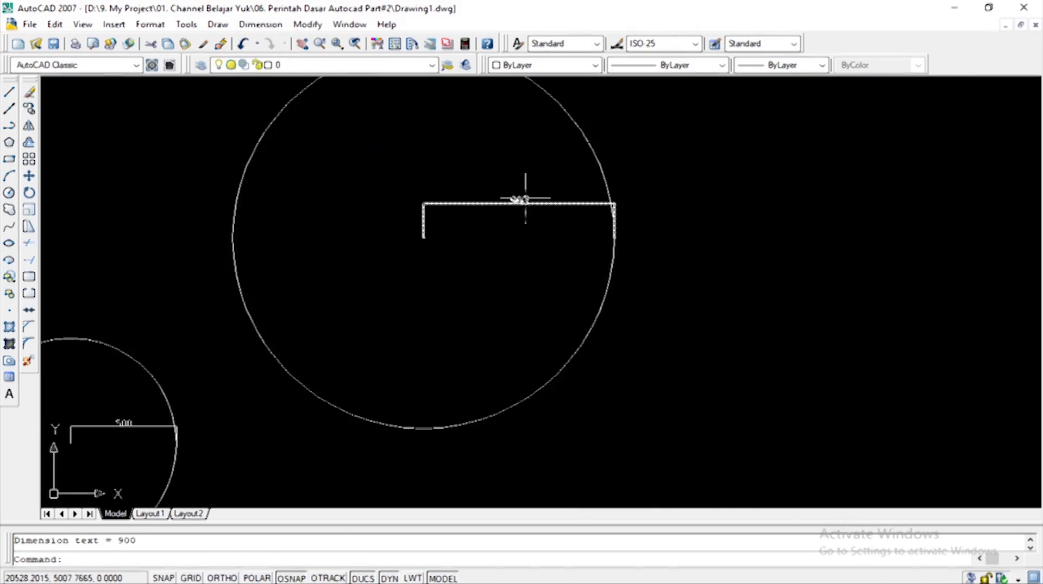
scroll(421, 209, "up", 2)
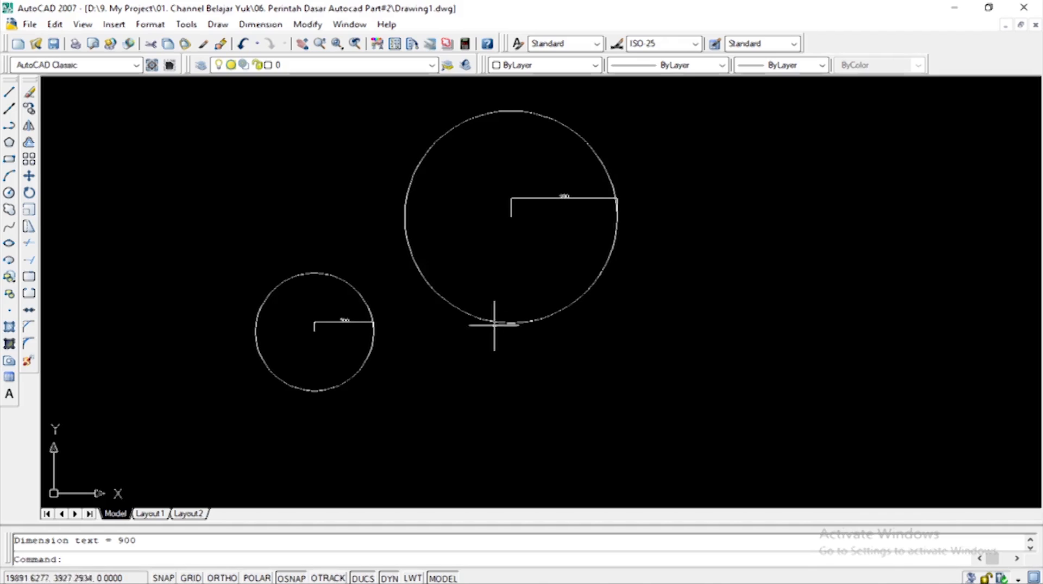
Draw a single-segment diagonal polyline above the two circles, rising to the right at about 50°
scroll(491, 317, "down", 6)
scroll(117, 304, "up", 2)
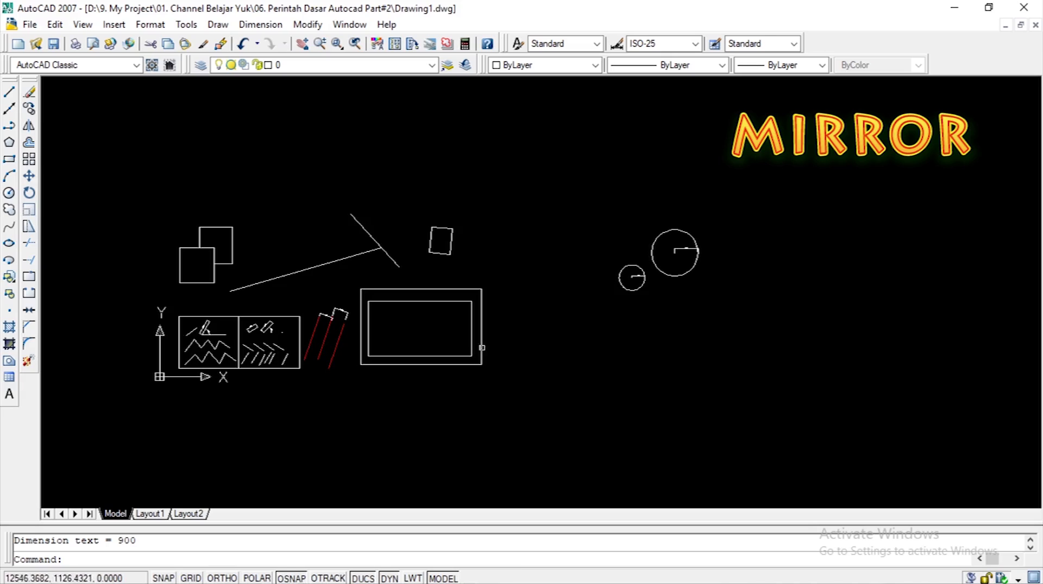
scroll(347, 336, "down", 2)
scroll(569, 266, "up", 2)
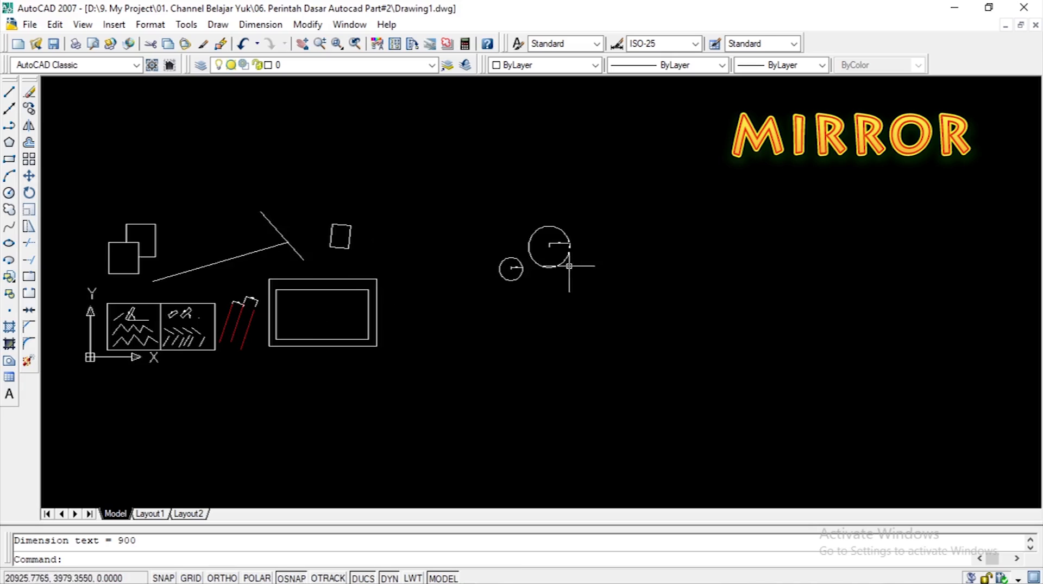
type("pl")
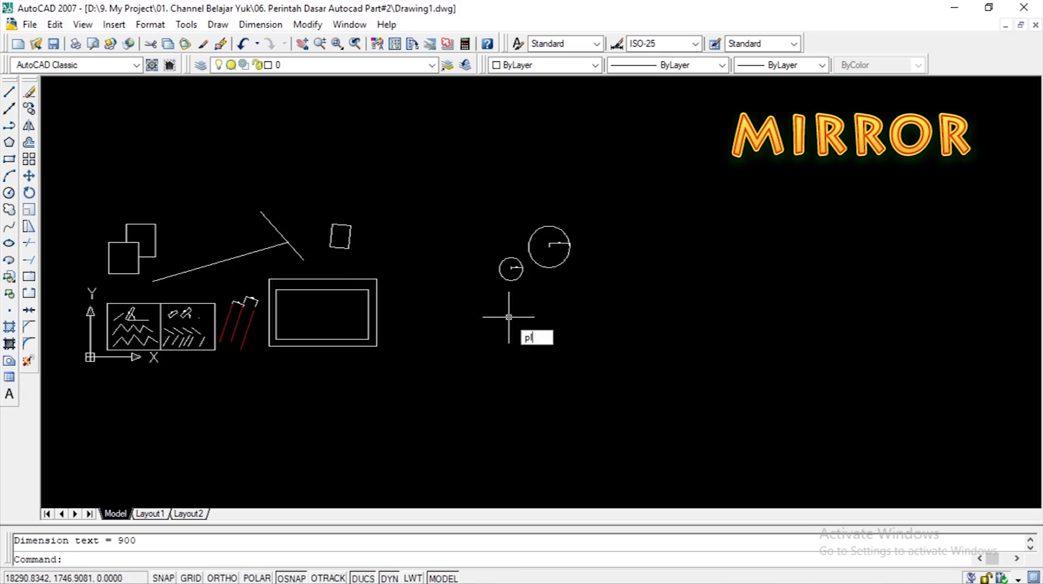
key("Return")
scroll(487, 239, "up", 1)
left_click(472, 224)
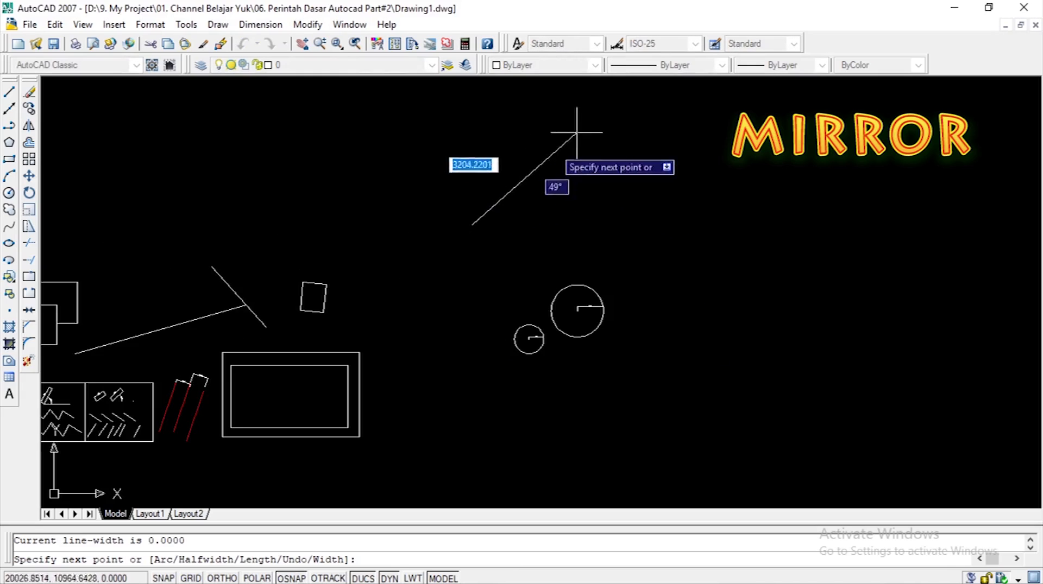
left_click(569, 108)
key("Escape")
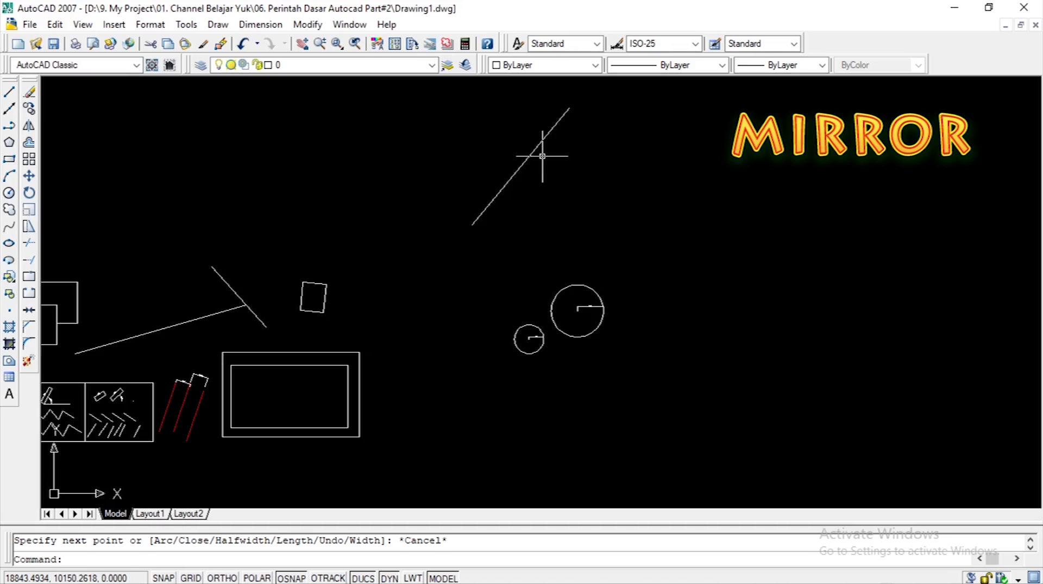
Mirror the diagonal polyline about a vertical axis through its lower endpoint, erasing the source object
scroll(602, 353, "down", 2)
scroll(607, 251, "up", 3)
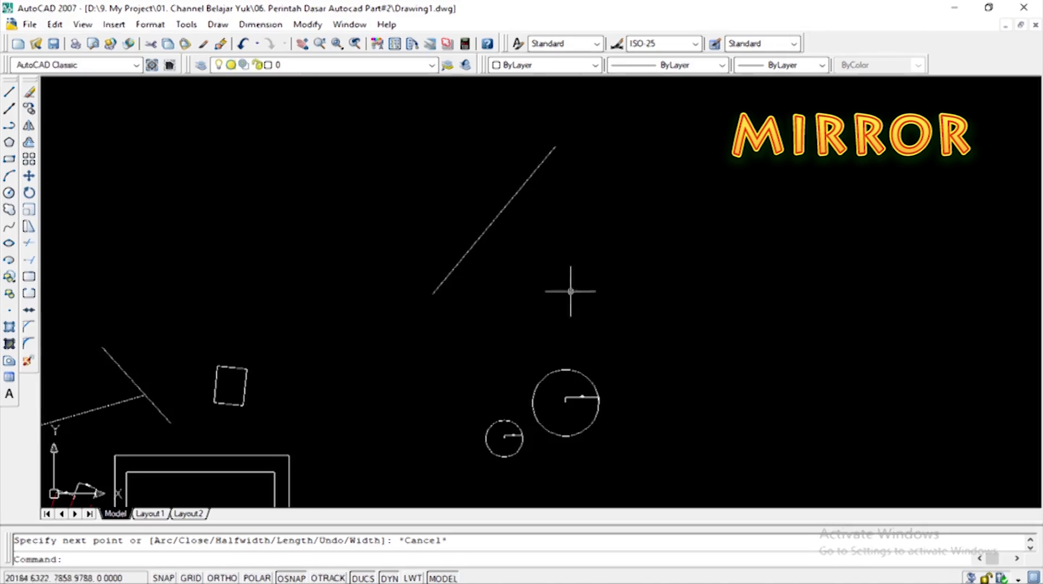
left_click(29, 126)
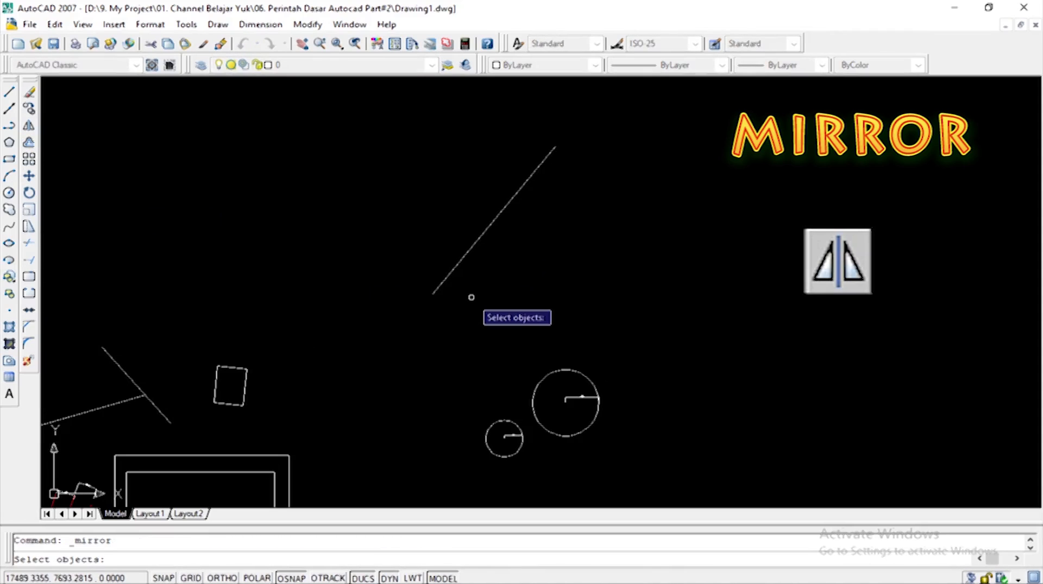
left_click(487, 228)
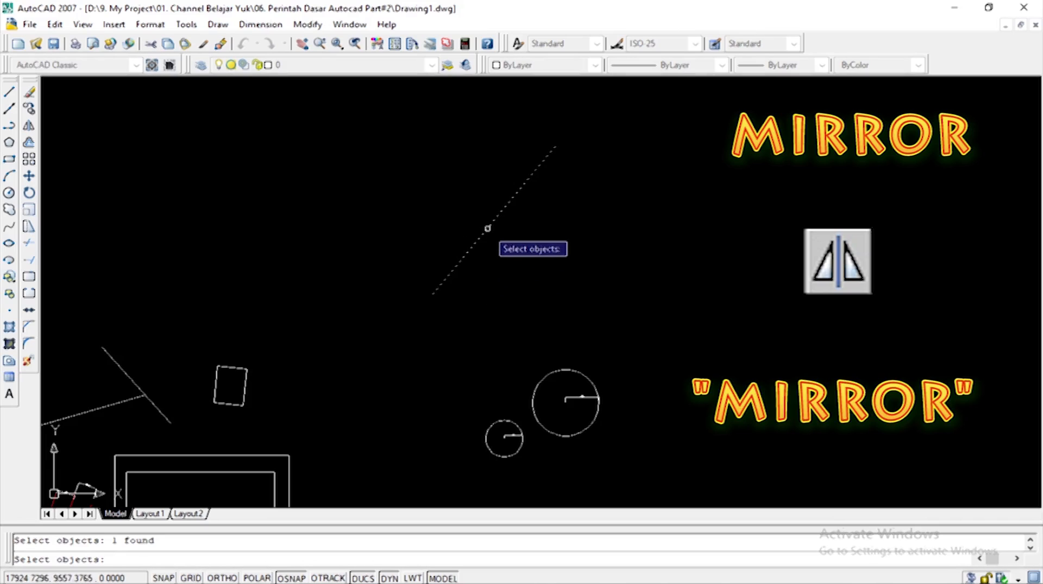
key("Return")
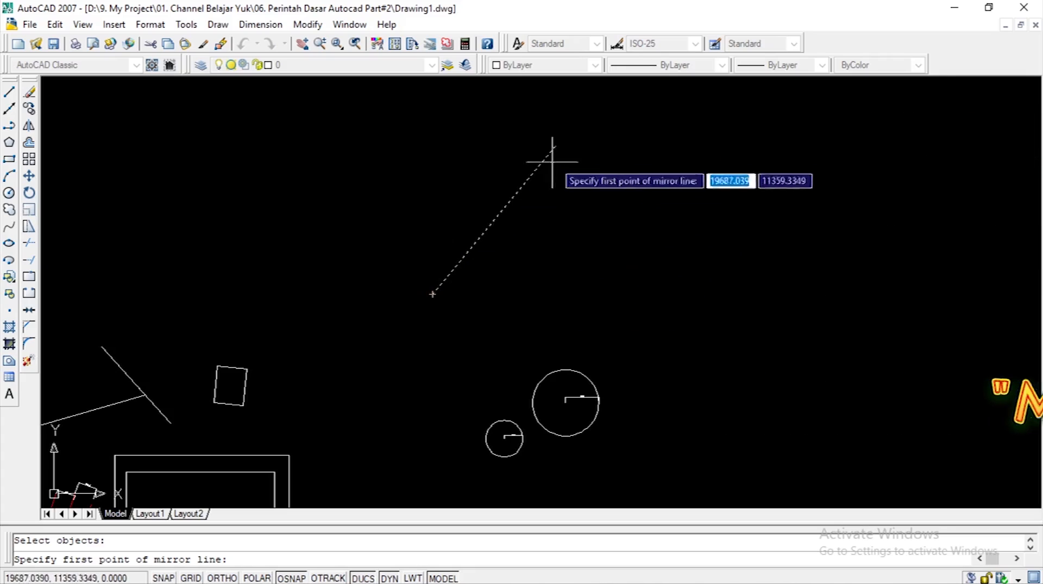
left_click(432, 294)
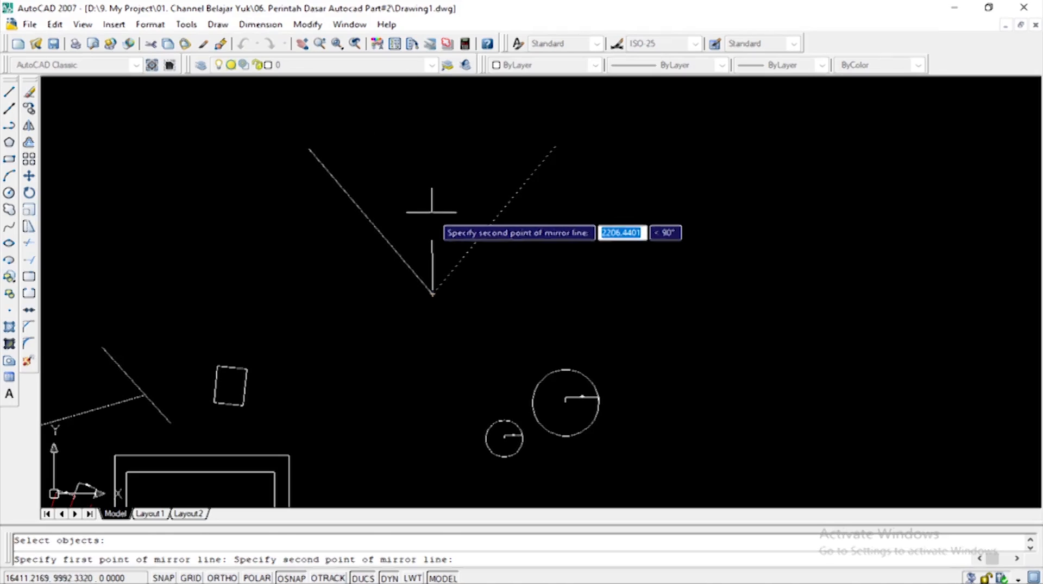
left_click(432, 212)
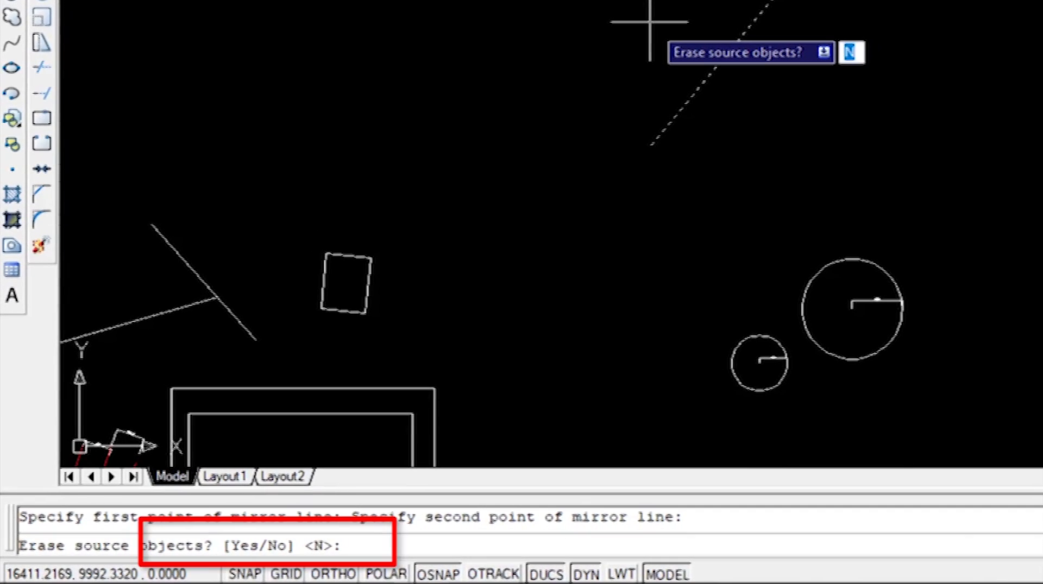
type("y")
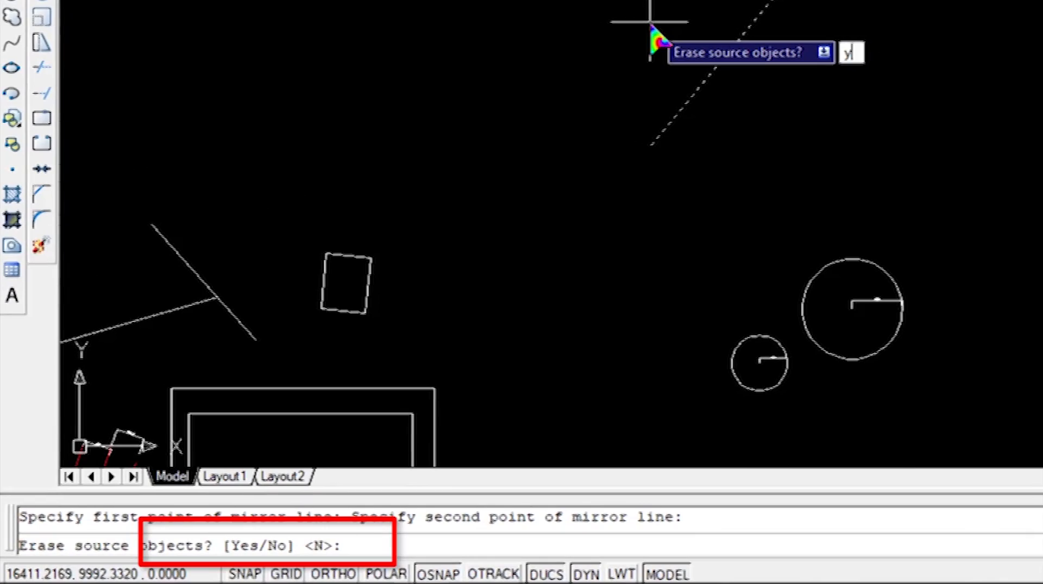
key("Return")
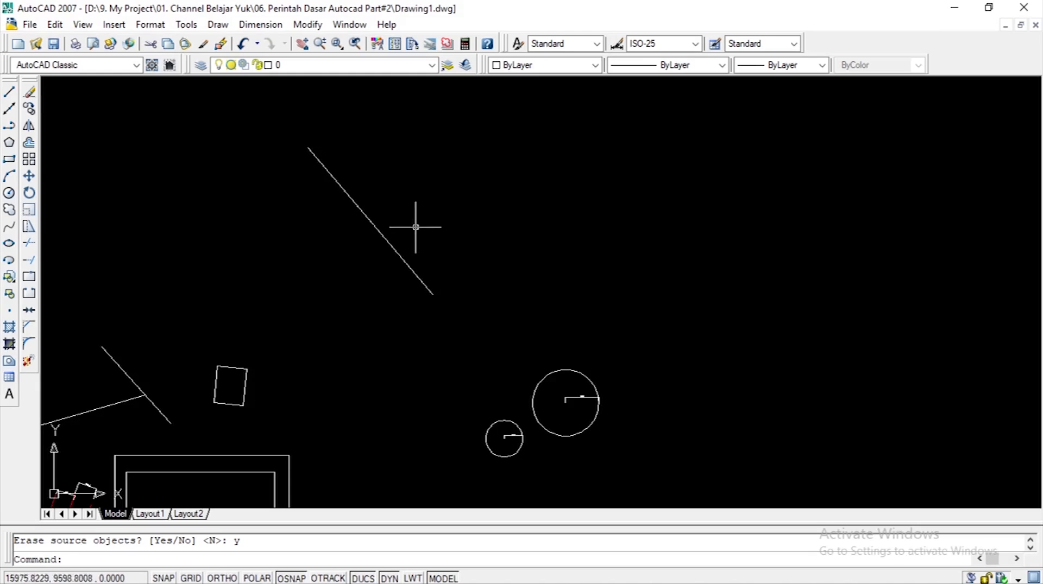
Draw a single-segment diagonal polyline above and to the right of the larger circle, rising to the left beside the mirrored polyline
type("pl")
key("Return")
scroll(565, 370, "down", 2)
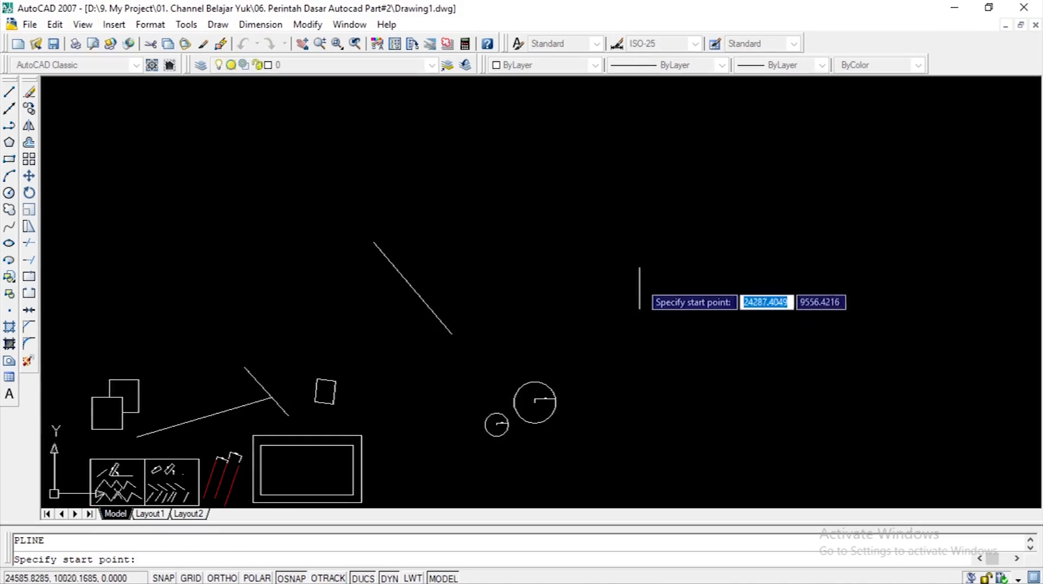
left_click(598, 342)
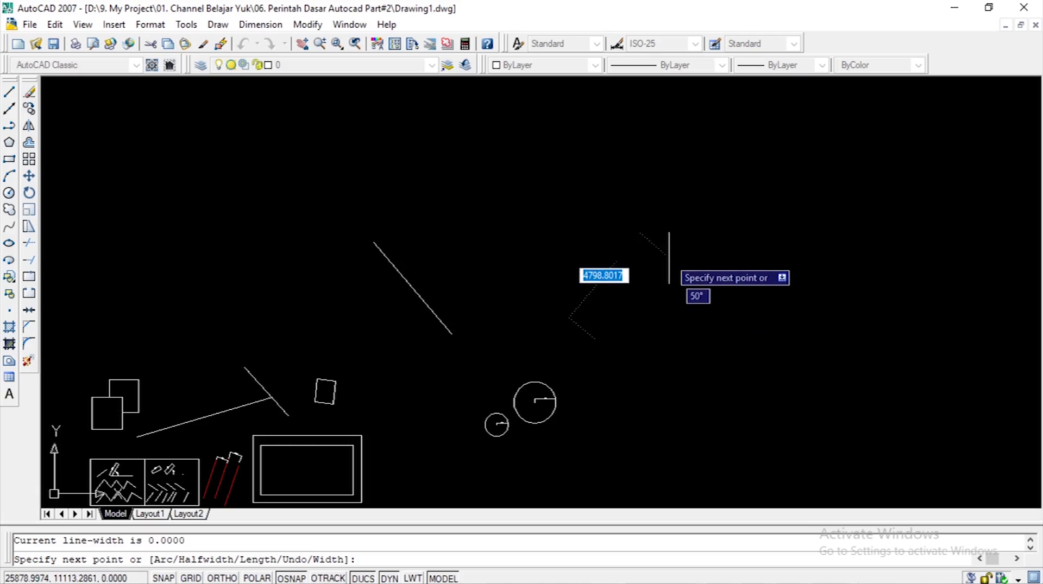
left_click(521, 261)
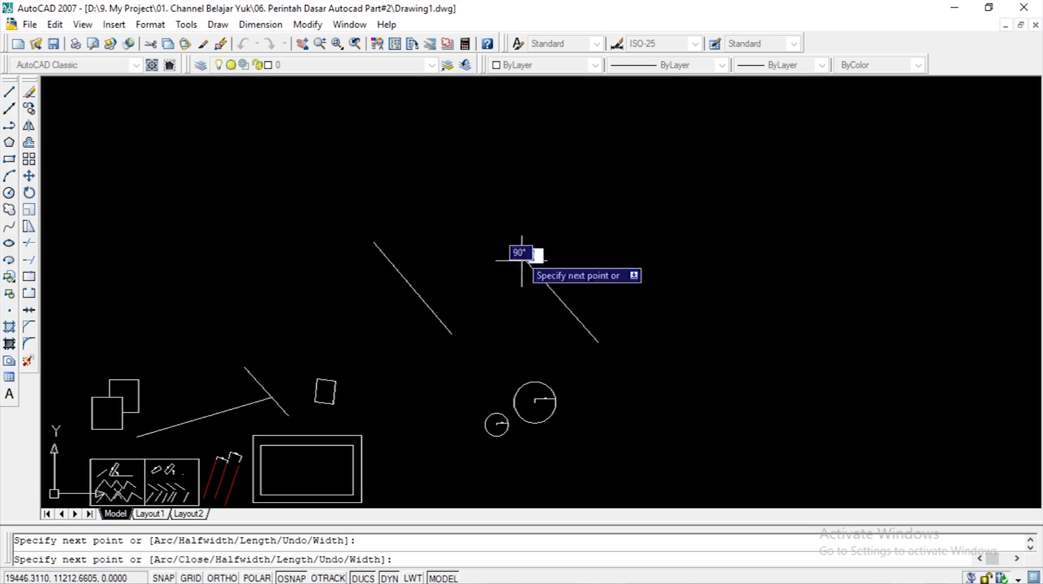
key("Escape")
scroll(652, 365, "up", 2)
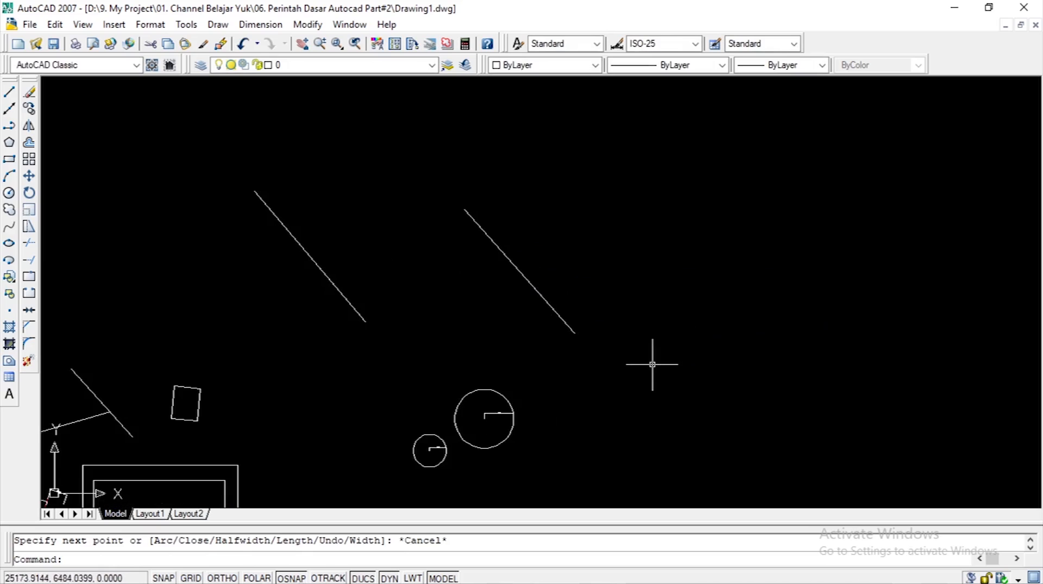
Mirror the new diagonal polyline about a near-vertical axis through its lower endpoint, erasing the source object
left_click(28, 128)
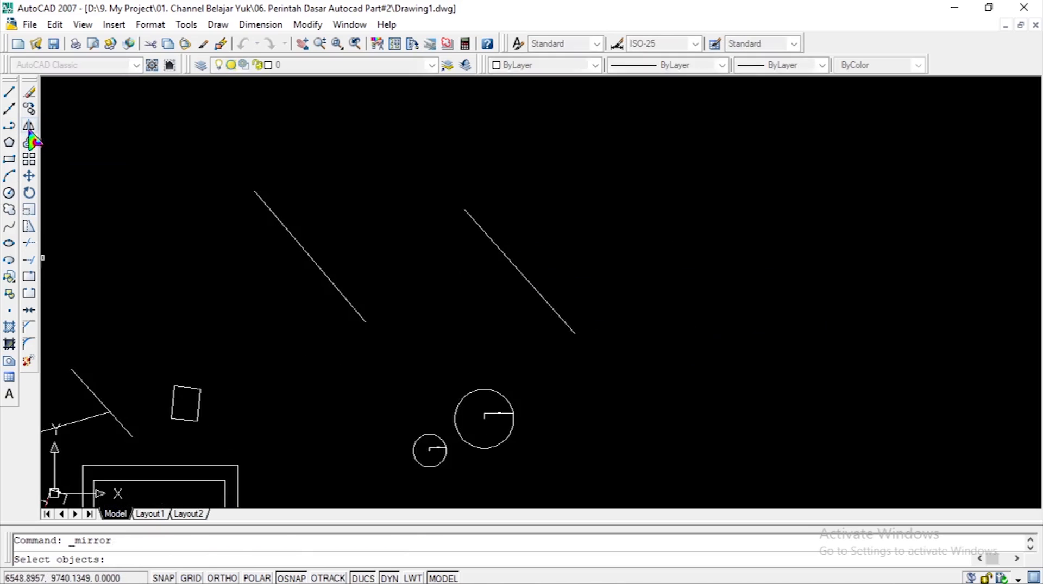
left_click(526, 278)
key("Return")
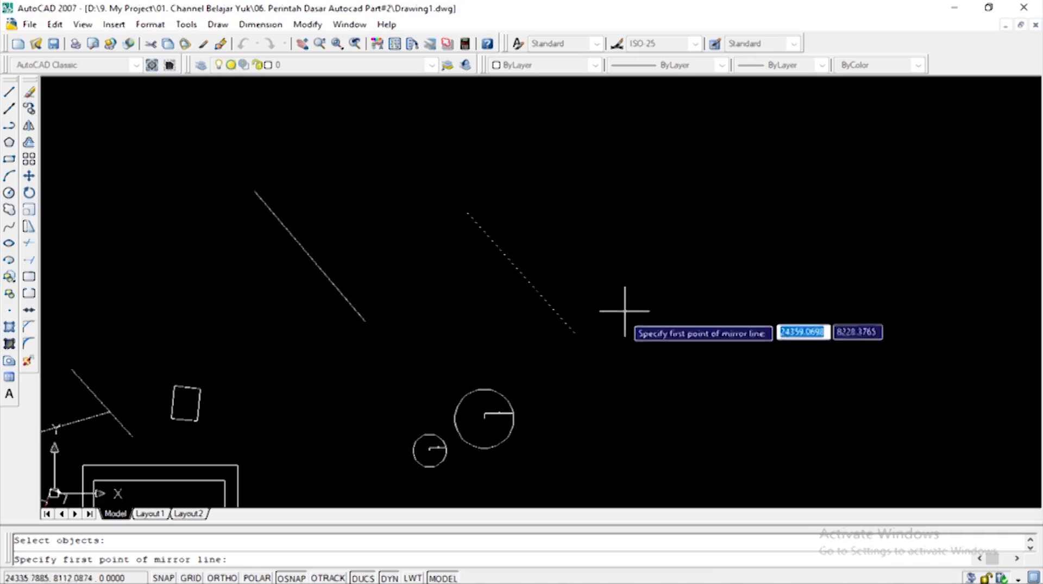
left_click(575, 333)
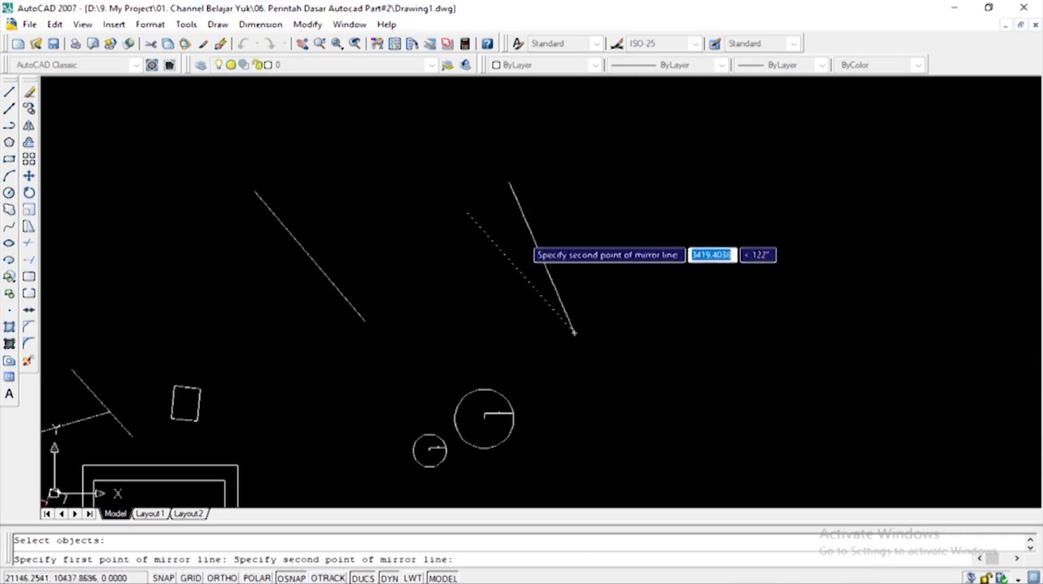
left_click(570, 230)
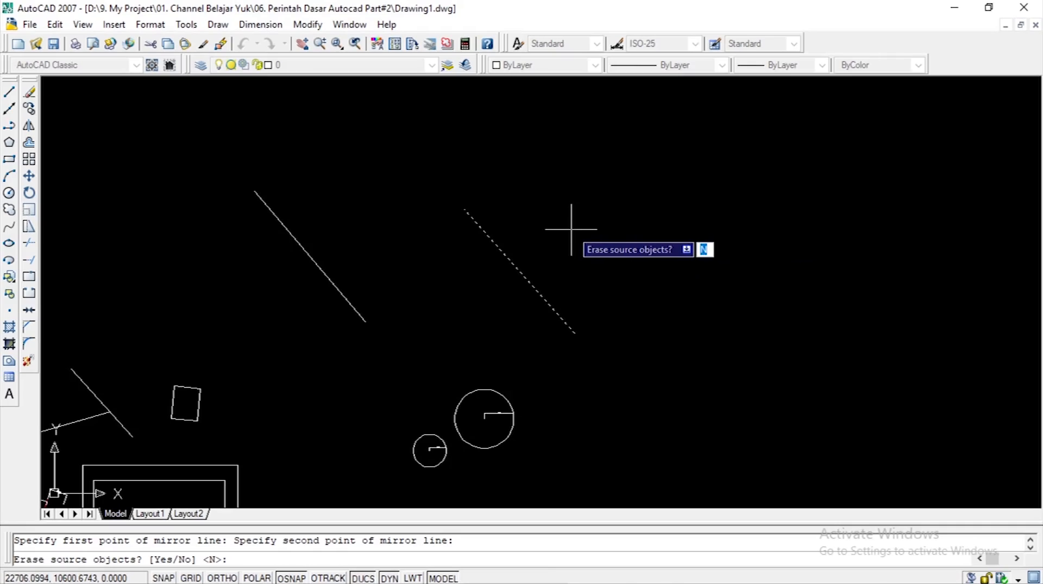
type("y")
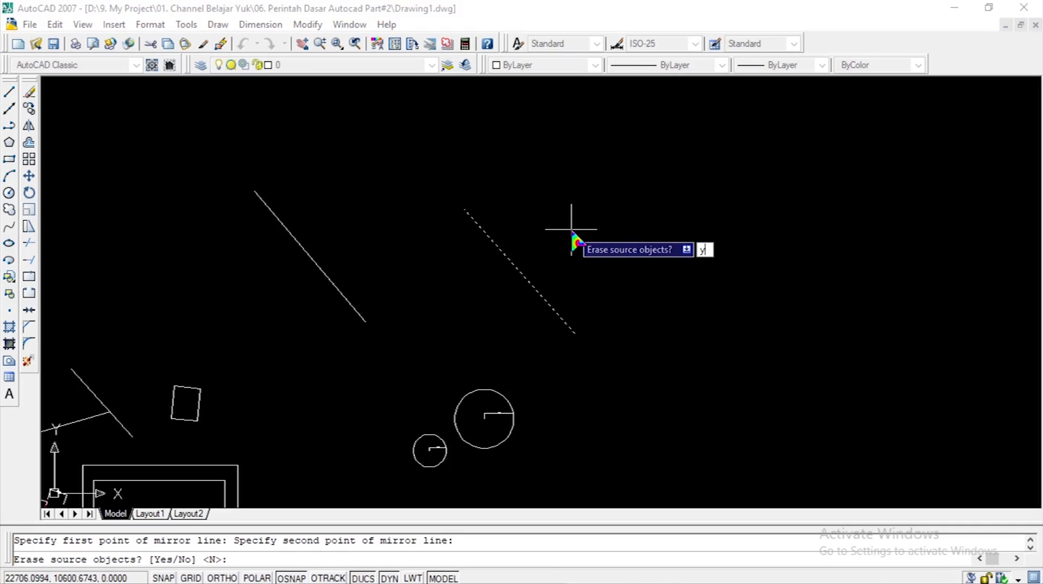
key("Return")
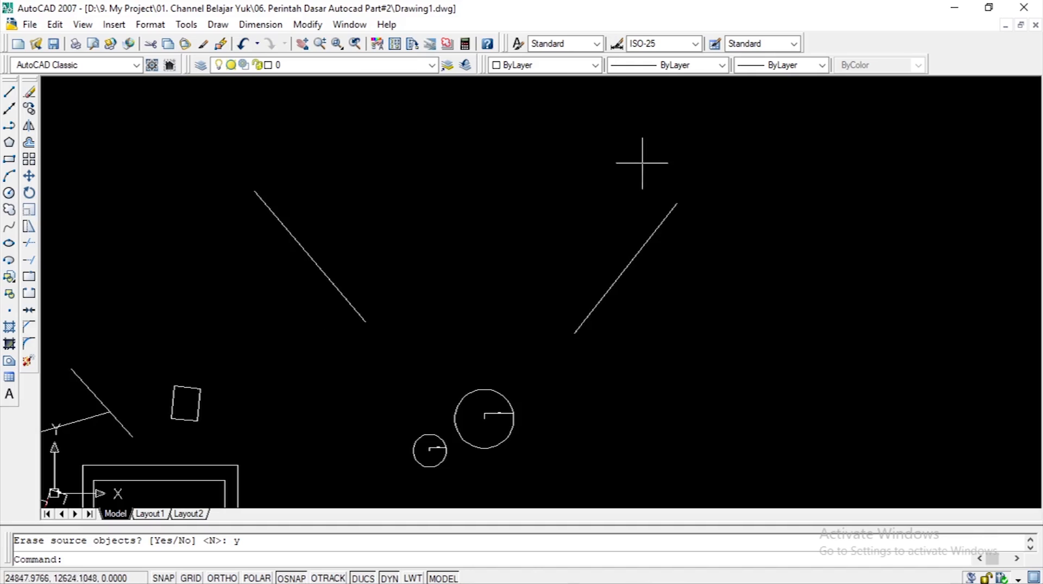
Draw a five-sided polygon to the right of the larger circle, inscribed in a circle of radius 3000
scroll(644, 166, "down", 4)
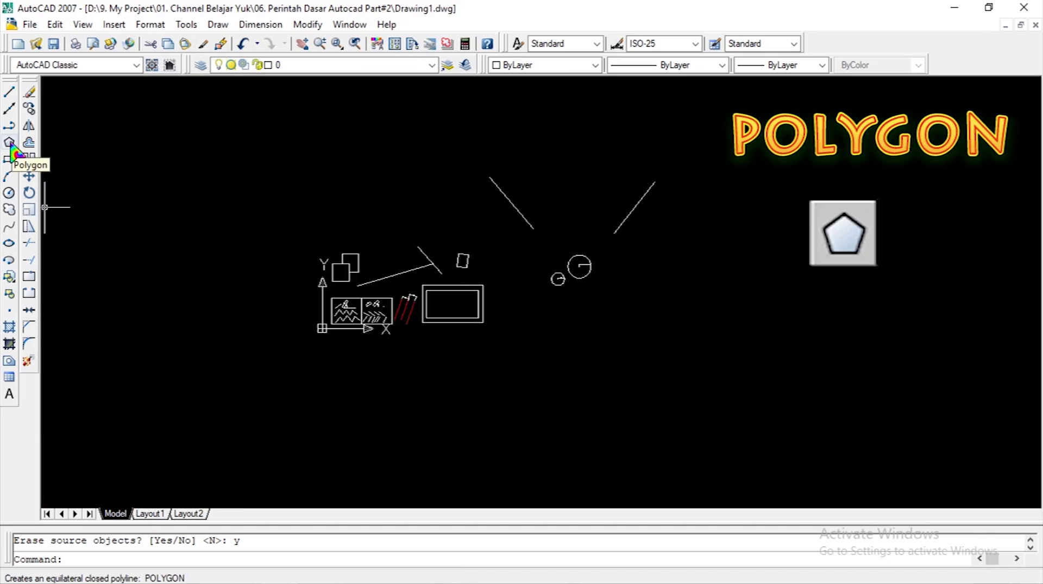
left_click(10, 143)
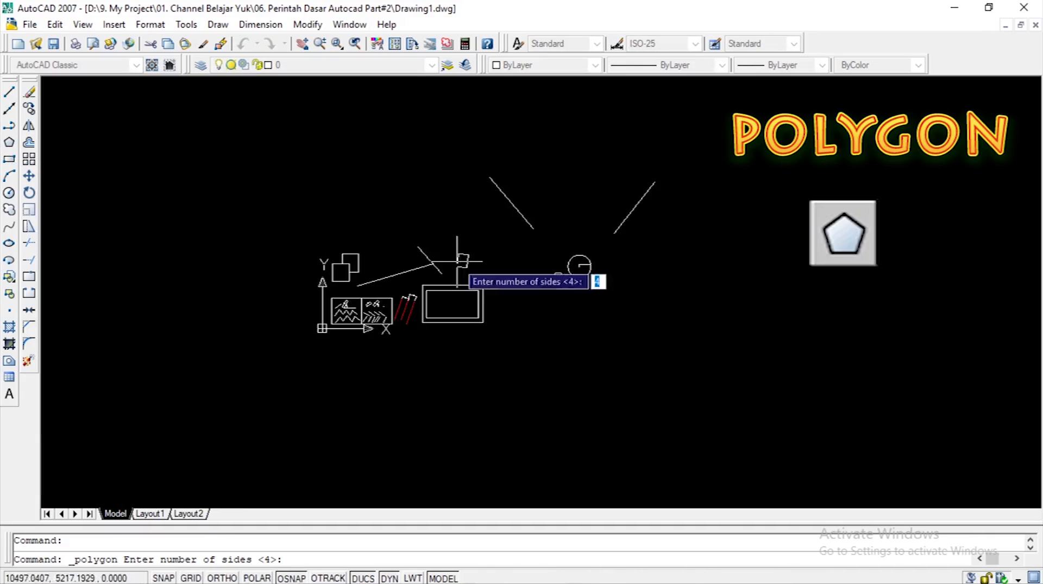
scroll(599, 208, "up", 3)
scroll(521, 361, "down", 2)
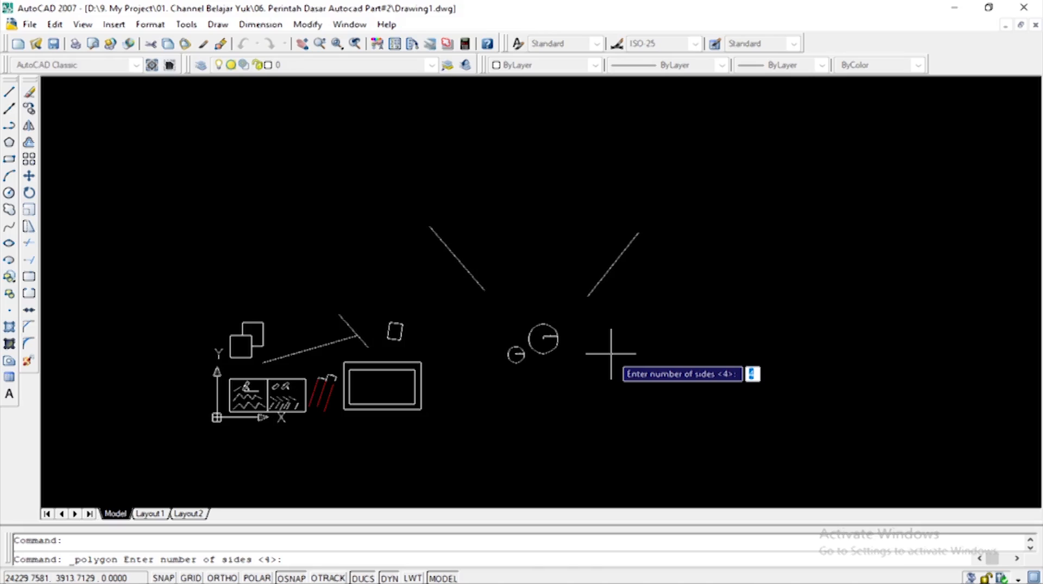
type("5")
key("Return")
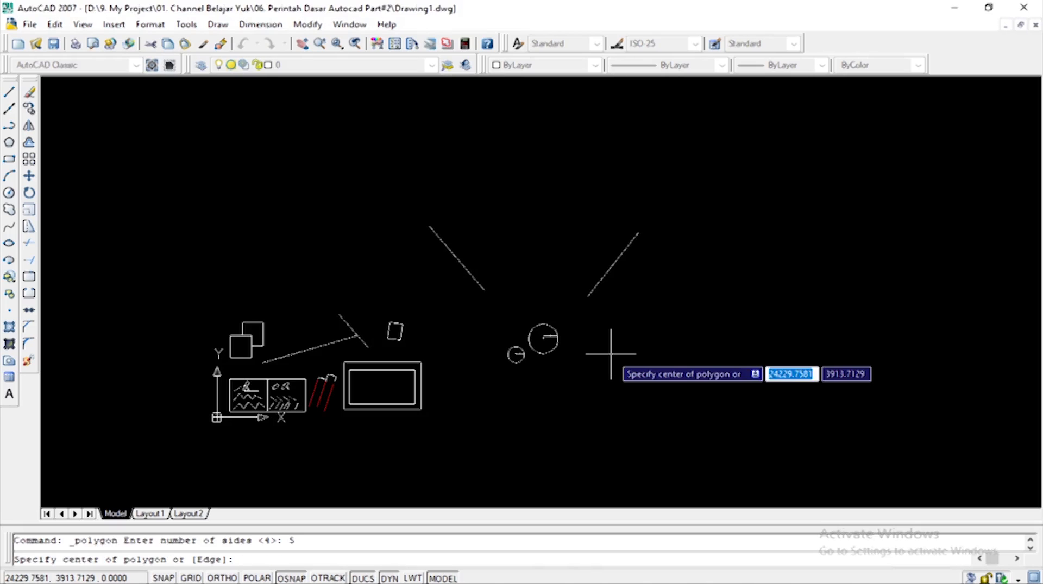
scroll(679, 335, "up", 1)
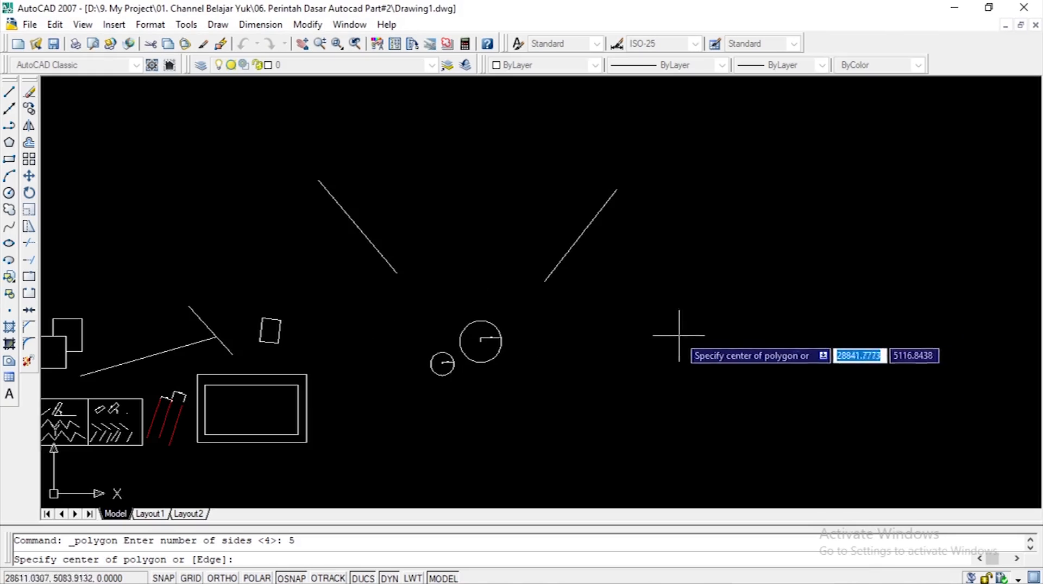
left_click(624, 346)
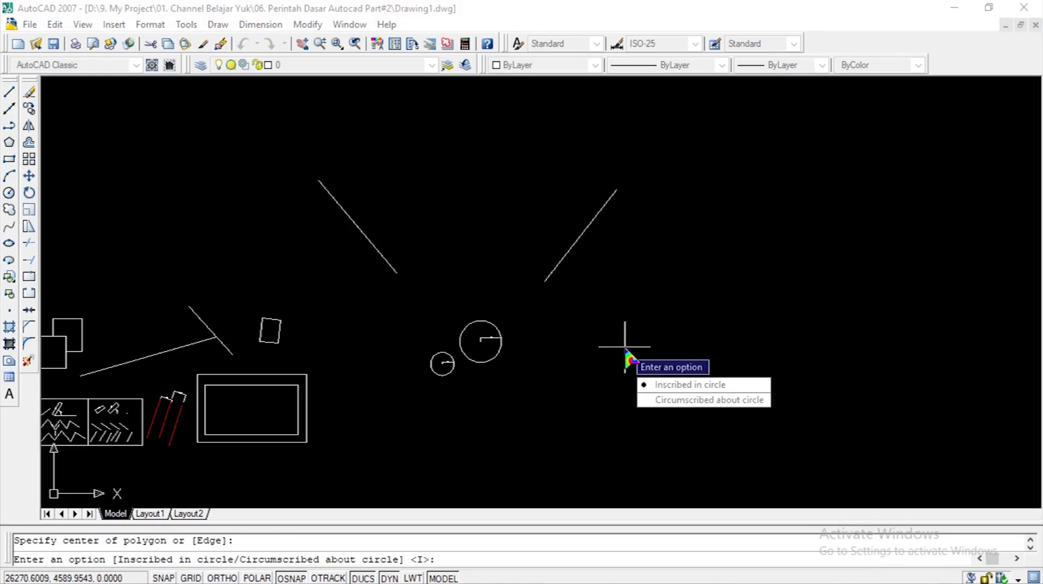
left_click(674, 387)
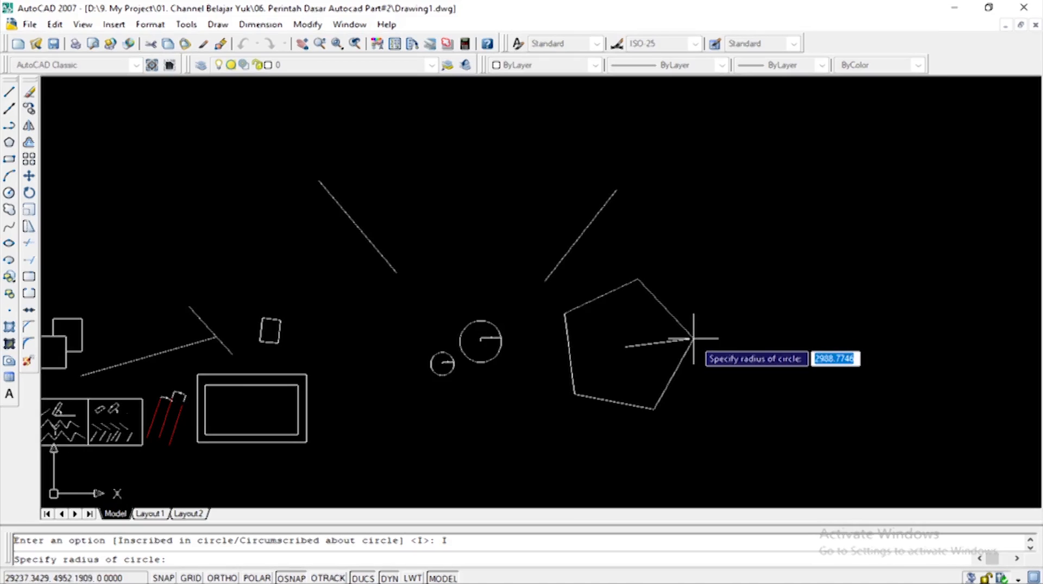
type("3000")
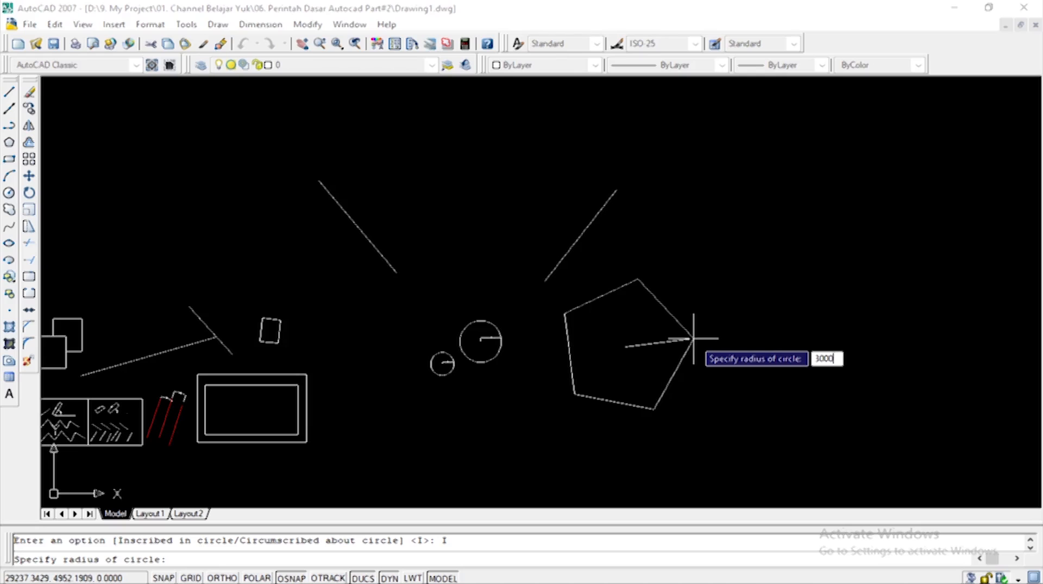
key("Return")
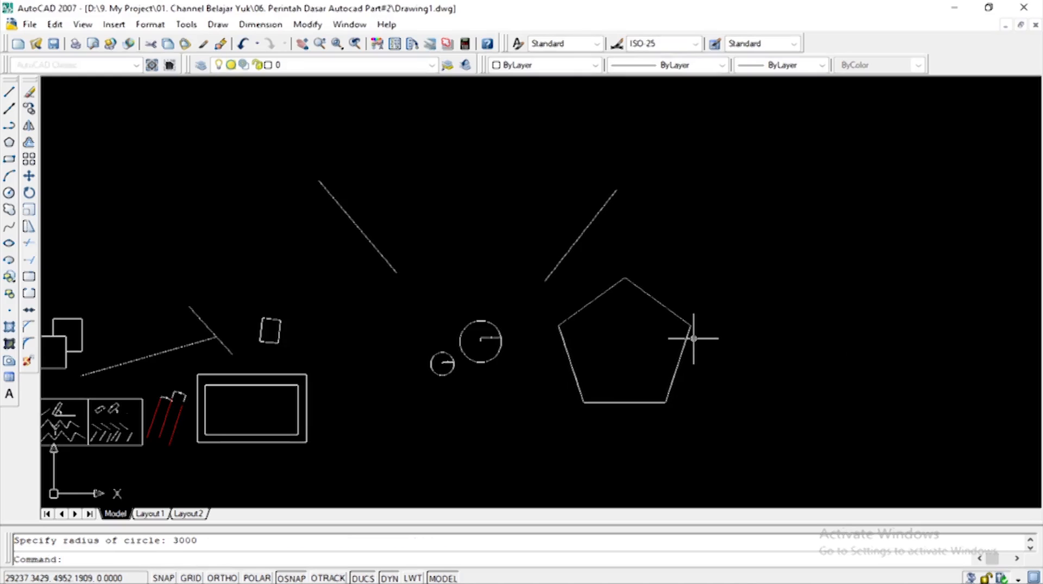
scroll(657, 412, "up", 2)
scroll(657, 411, "up", 2)
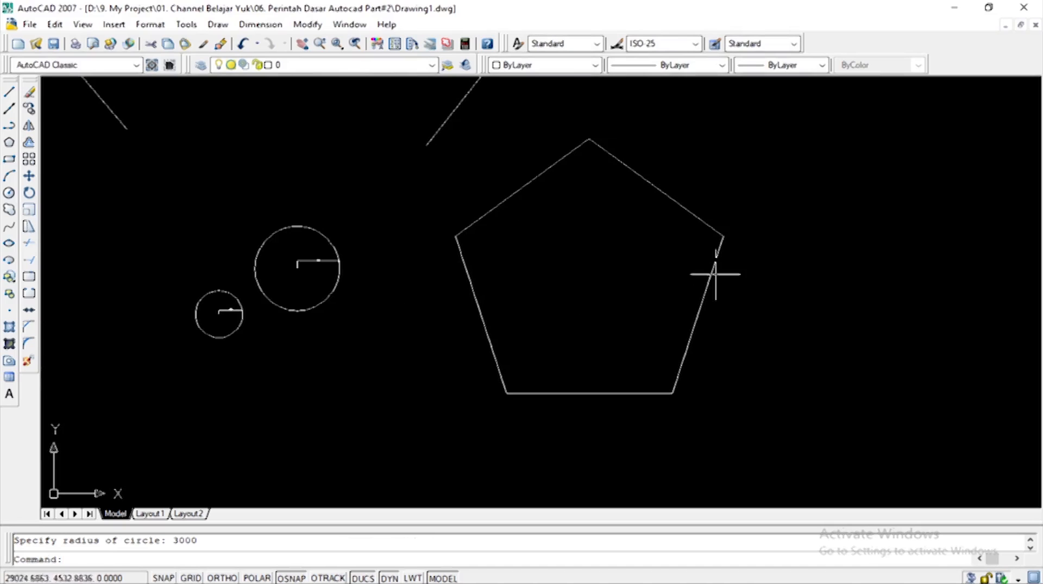
key("Escape")
scroll(489, 268, "down", 4)
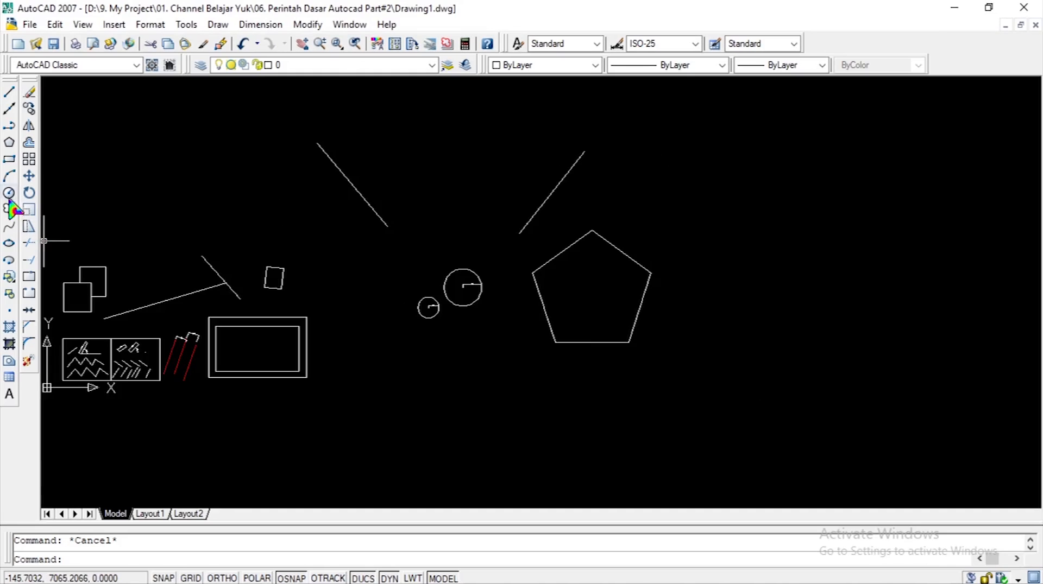
left_click(9, 143)
key("Escape")
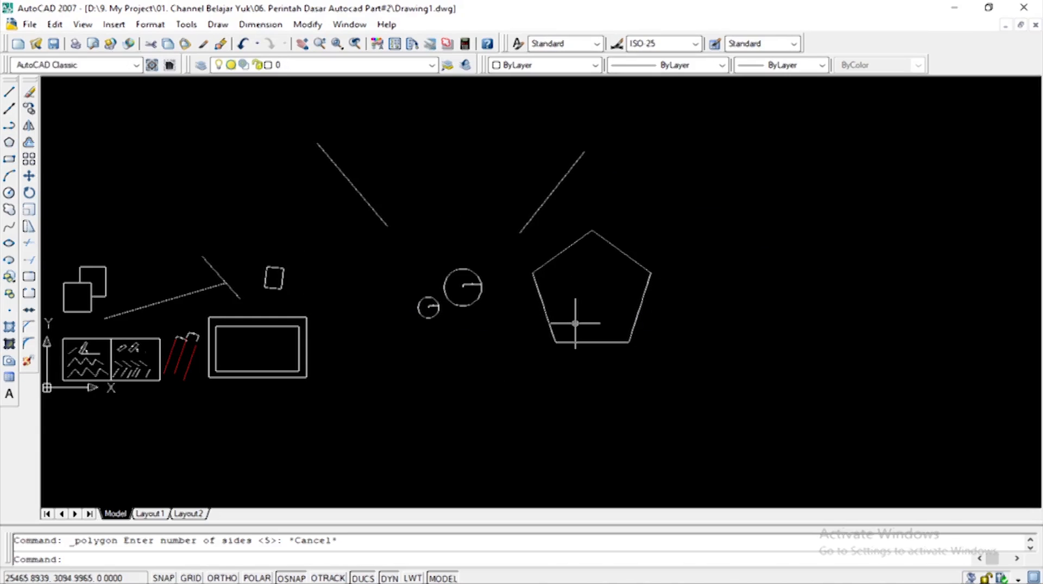
Draw an eight-sided polygon above and to the right of the pentagon, inscribed in a circle of radius 2500
type("polygon")
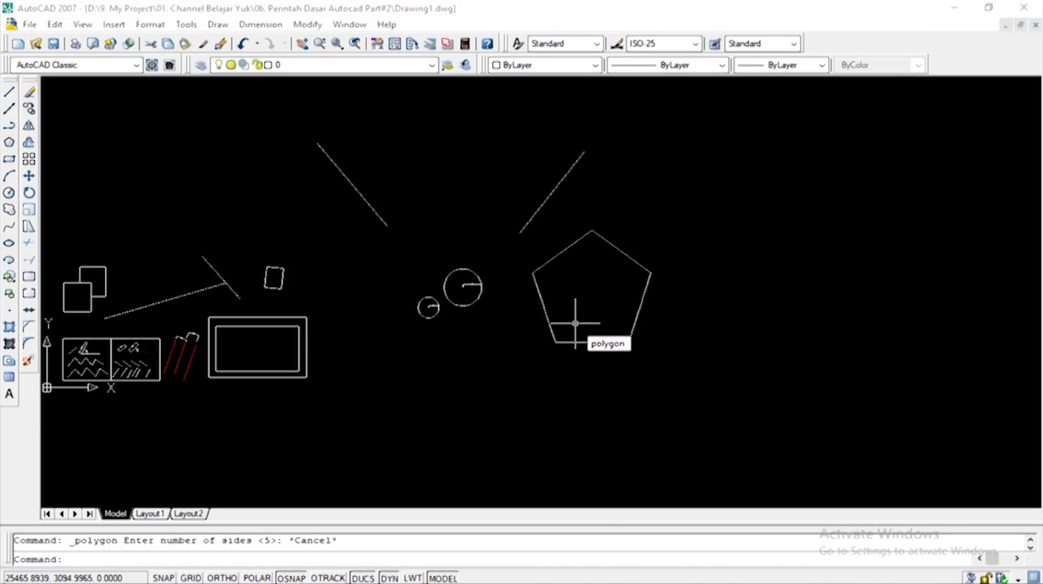
key("Return")
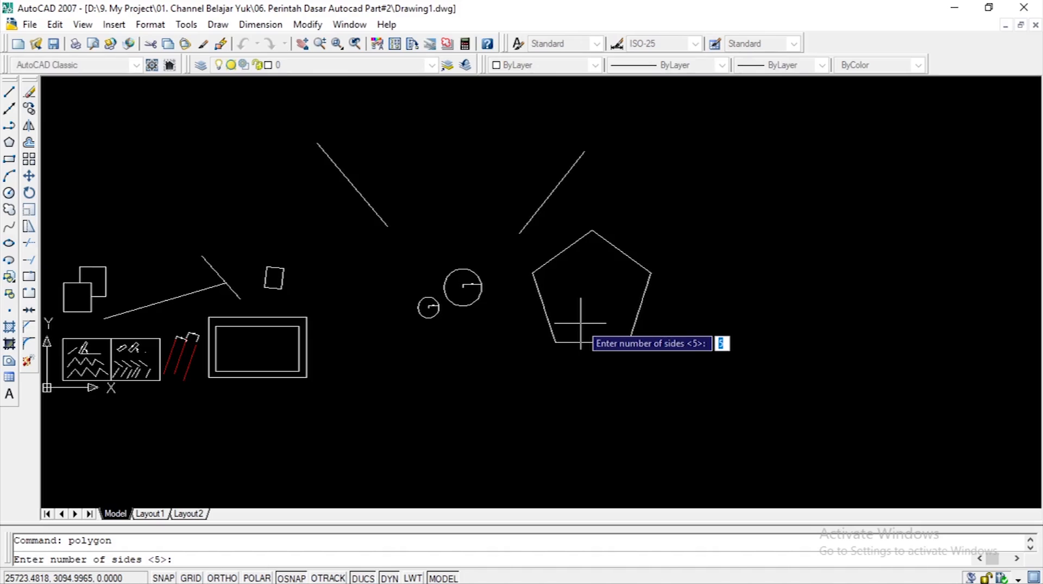
type("8")
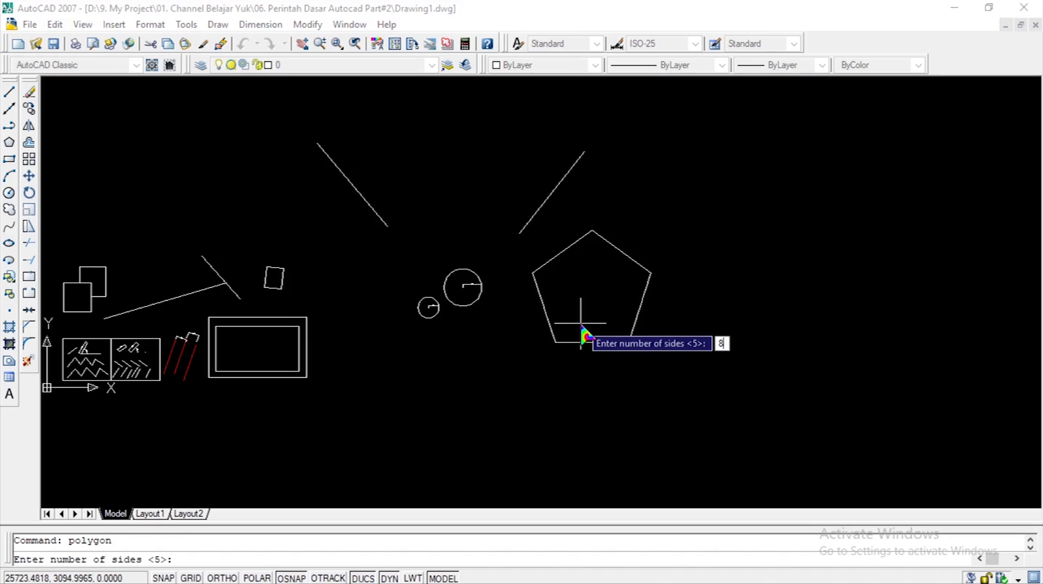
key("Return")
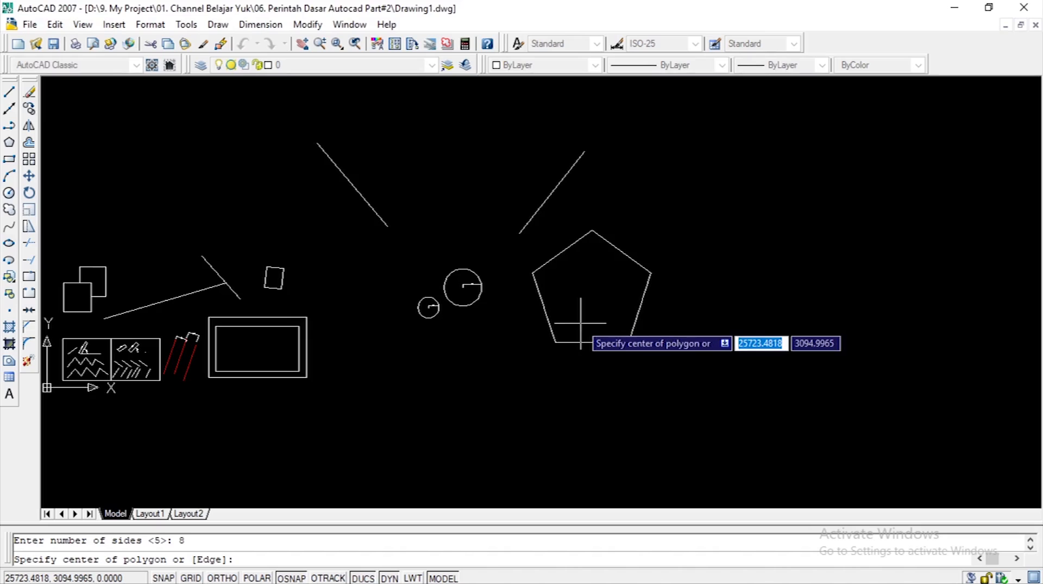
left_click(687, 195)
left_click(753, 233)
scroll(630, 225, "down", 3)
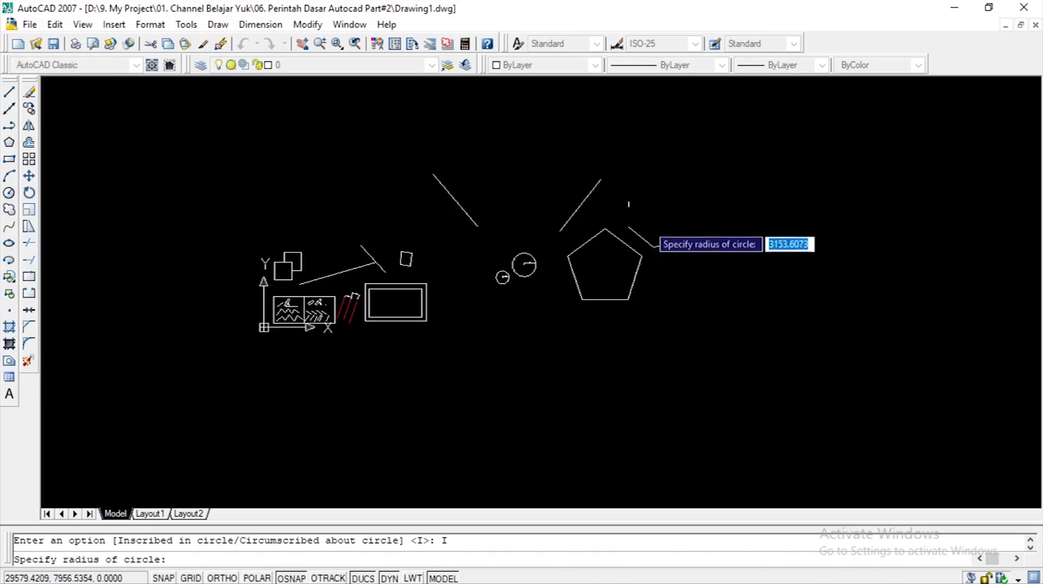
scroll(681, 217, "up", 5)
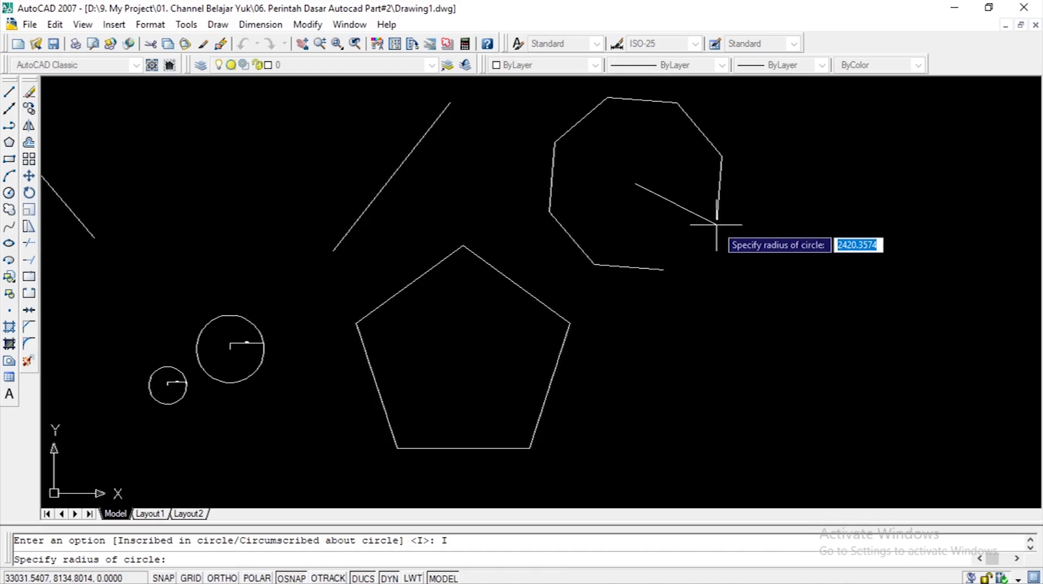
type("2555")
key("BackSpace")
key("BackSpace")
key("BackSpace")
type("500")
key("Return")
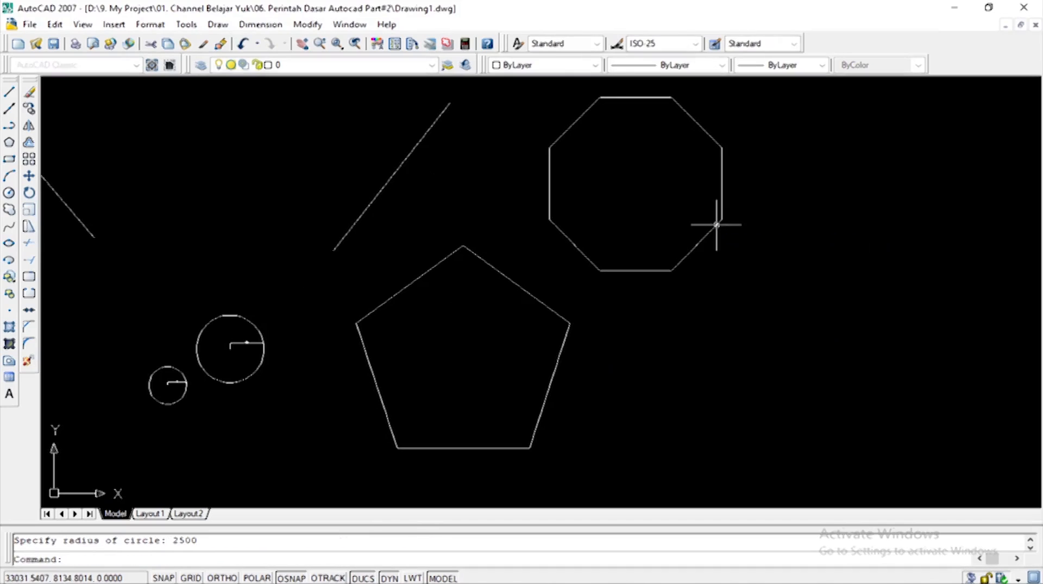
Zoom to the drawing extents and examine all the drawn objects together
scroll(584, 239, "down", 4)
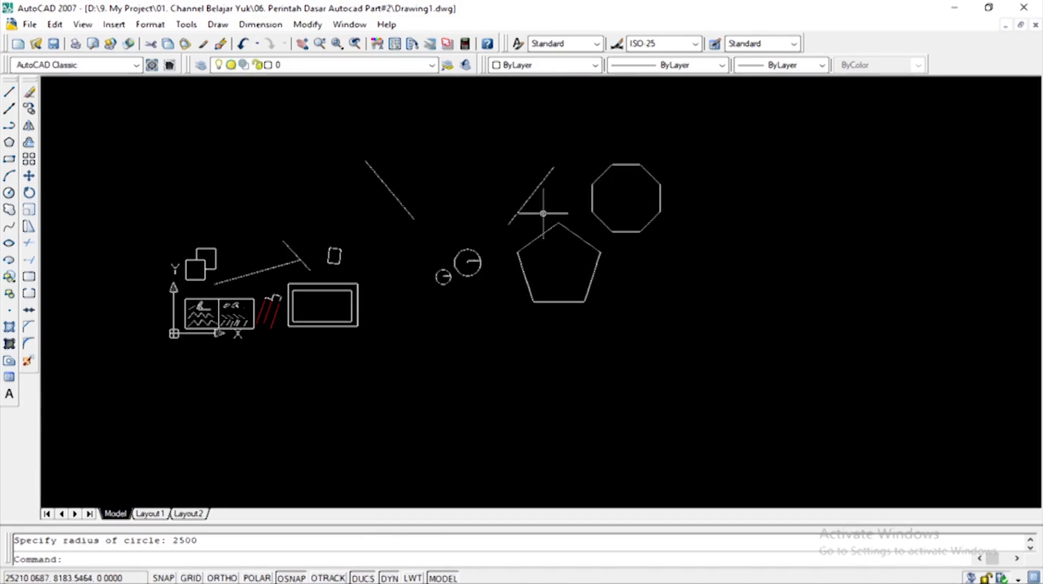
scroll(539, 217, "up", 1)
scroll(658, 262, "down", 1)
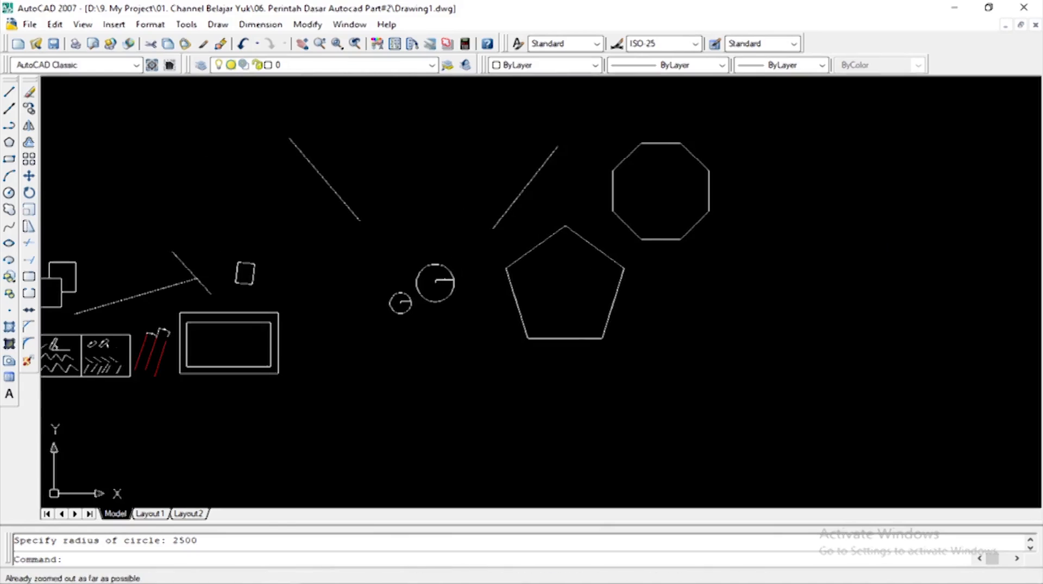
scroll(738, 324, "down", 1)
type("z")
key("Return")
type("e")
key("Return")
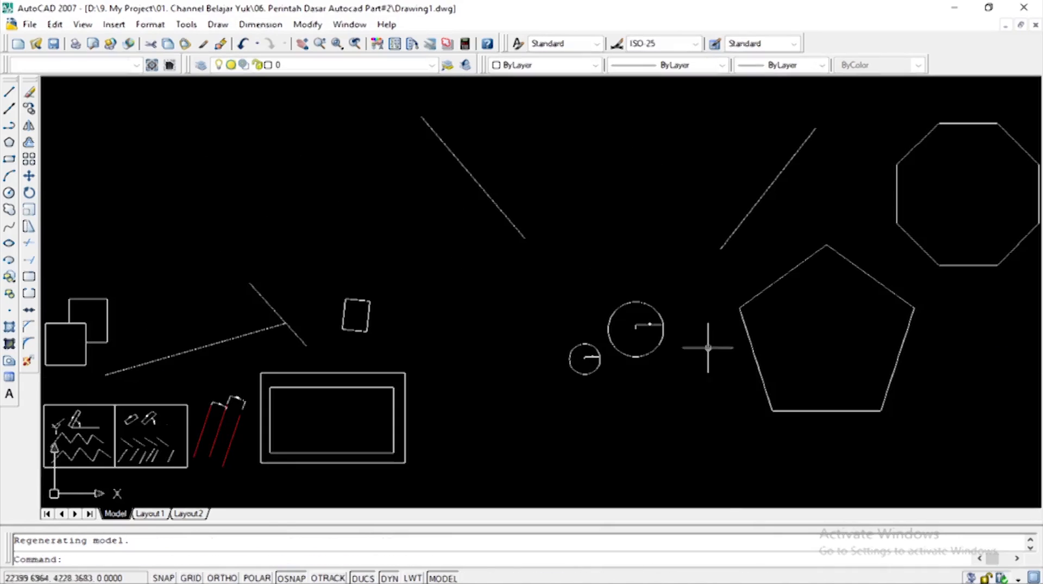
scroll(663, 244, "down", 1)
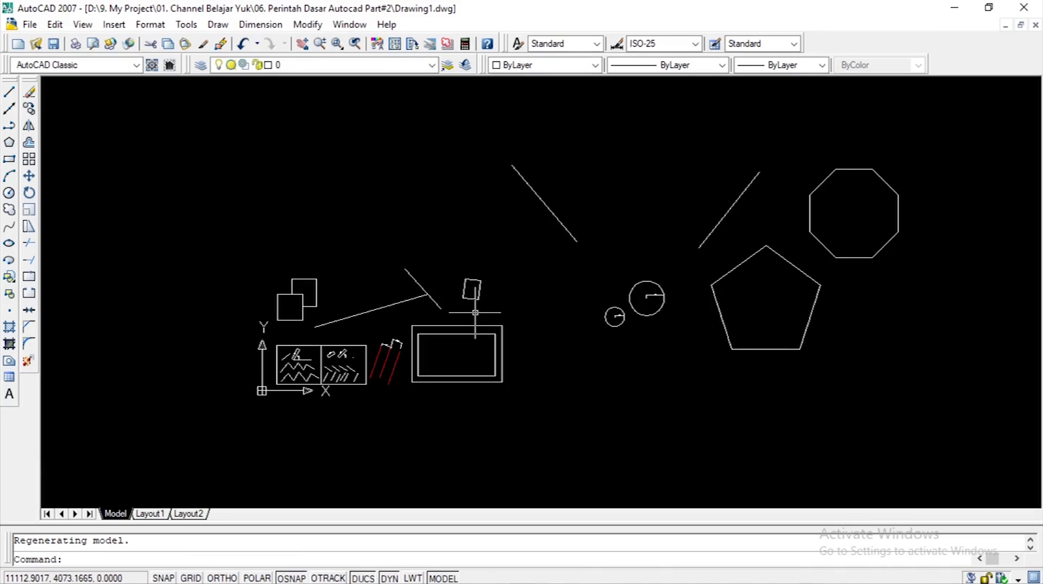
Scale the octagon by a factor of 2 about a base point near its centre
left_click(31, 218)
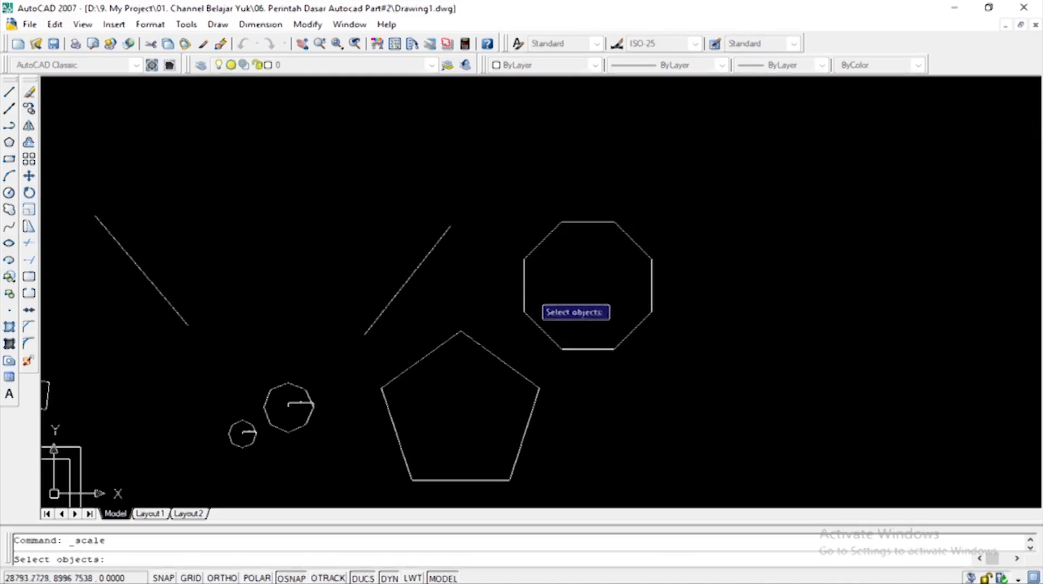
left_click(524, 292)
left_click(526, 289)
left_click(525, 289)
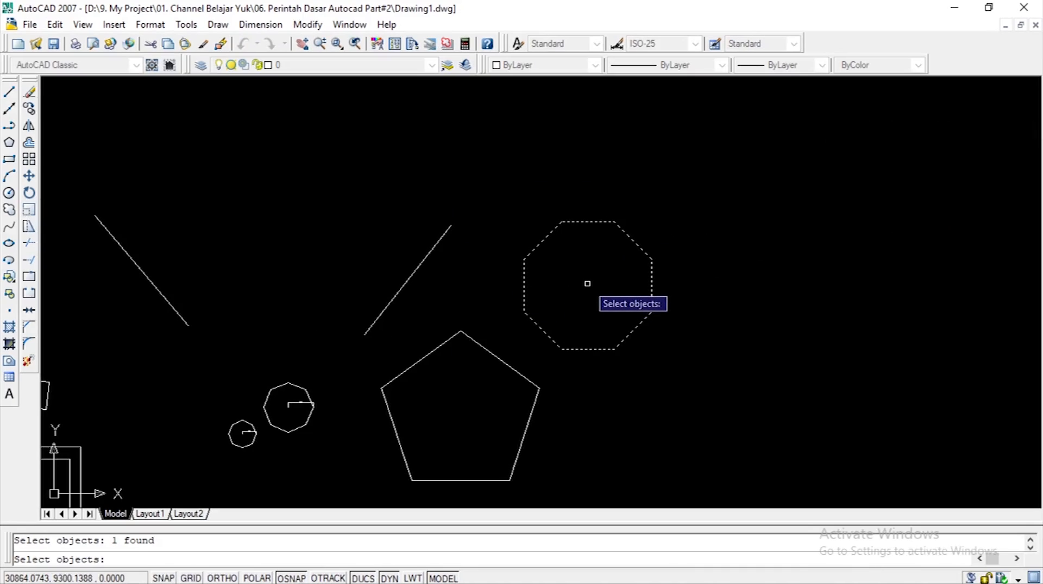
key("Return")
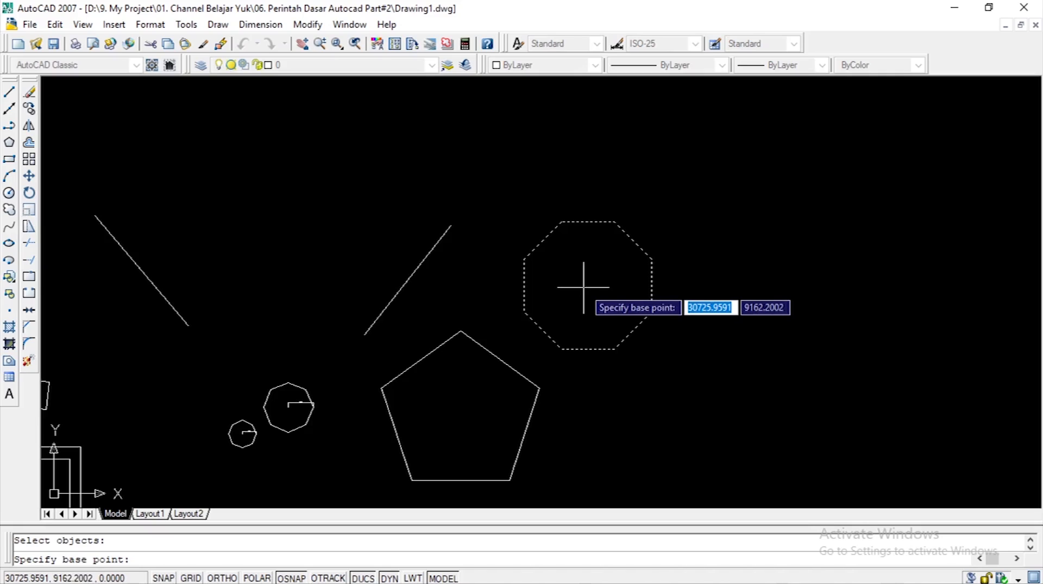
left_click(586, 287)
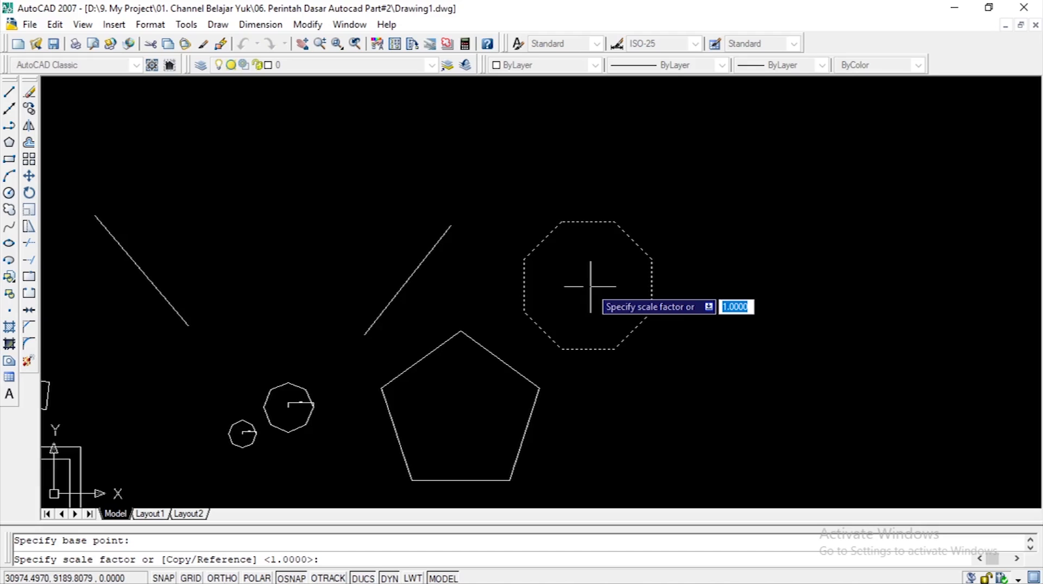
type("2")
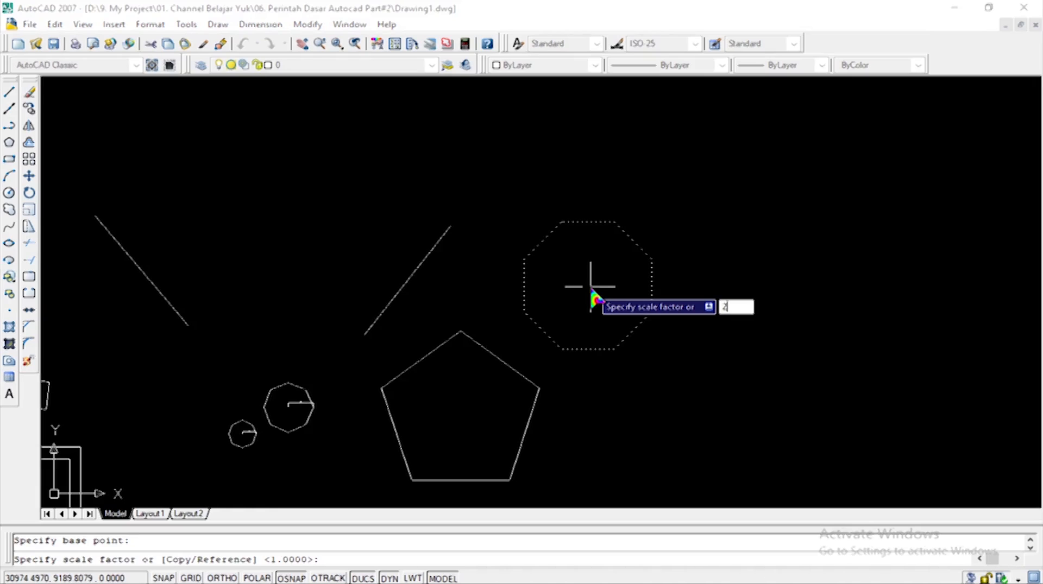
key("Return")
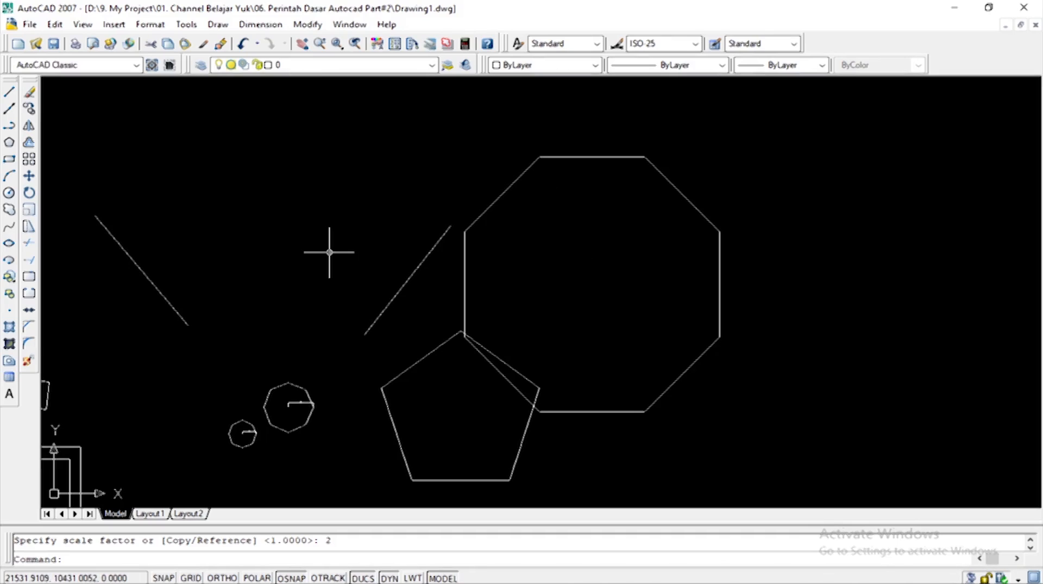
Scale the enlarged octagon by a factor of 0.5 about a base point near its centre
type("sc")
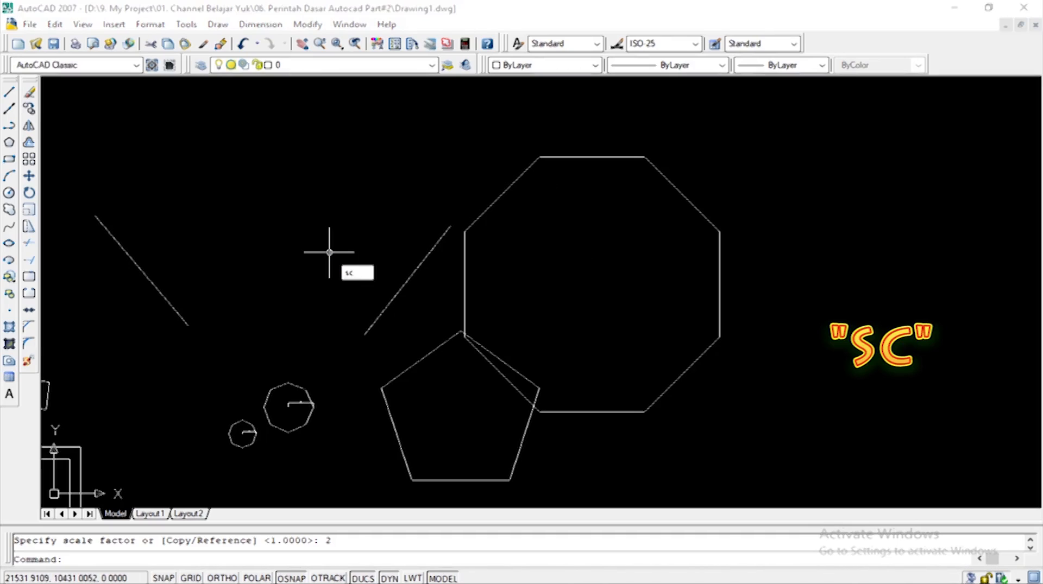
key("Return")
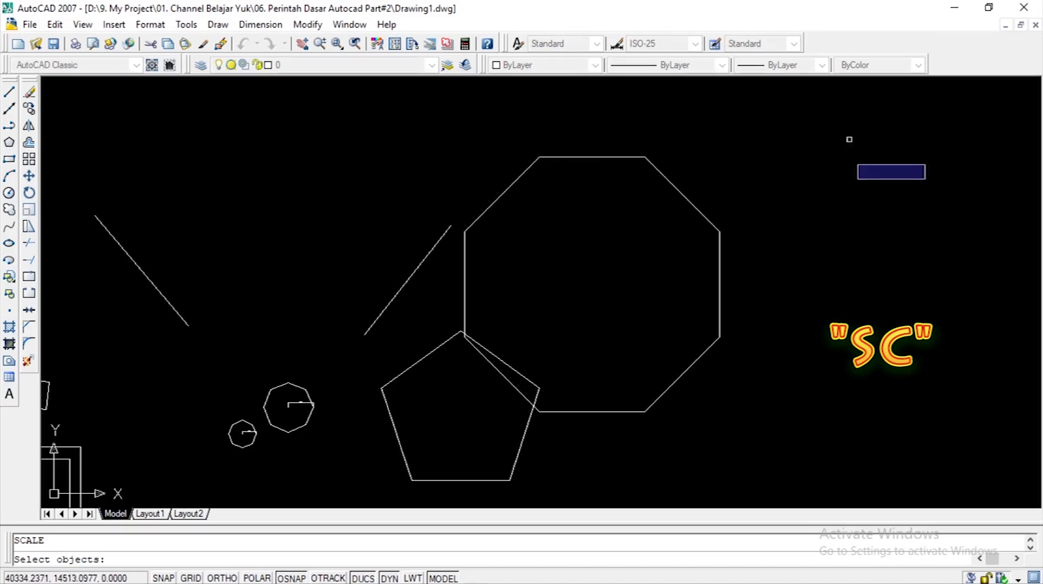
left_click(679, 194)
key("Return")
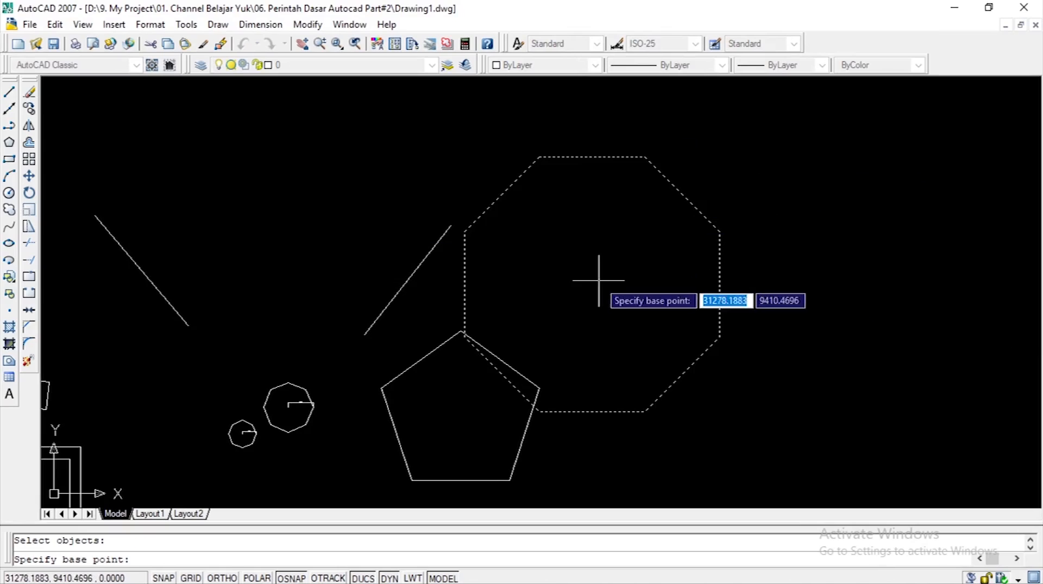
left_click(580, 282)
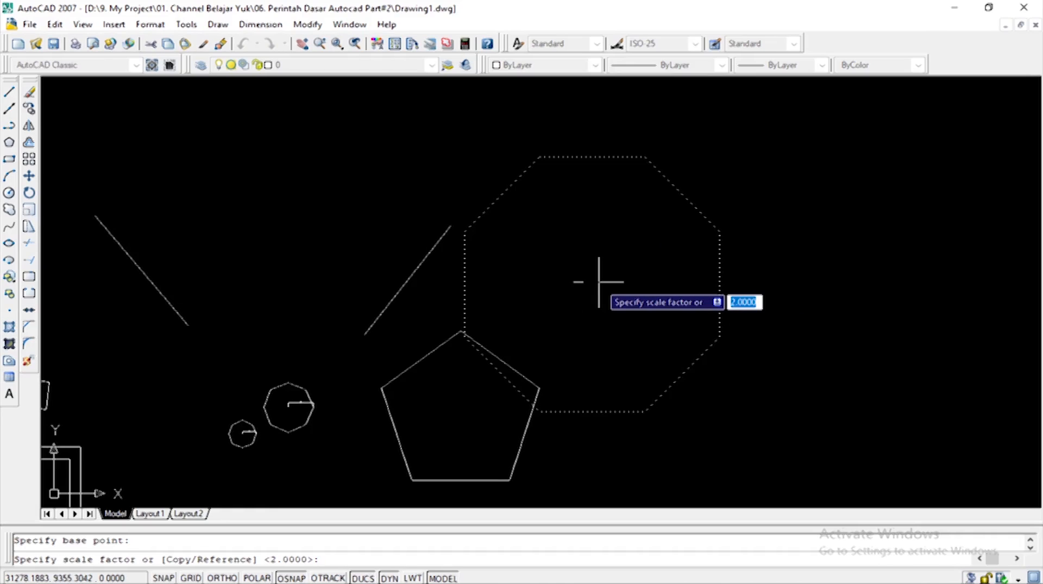
type("0.5")
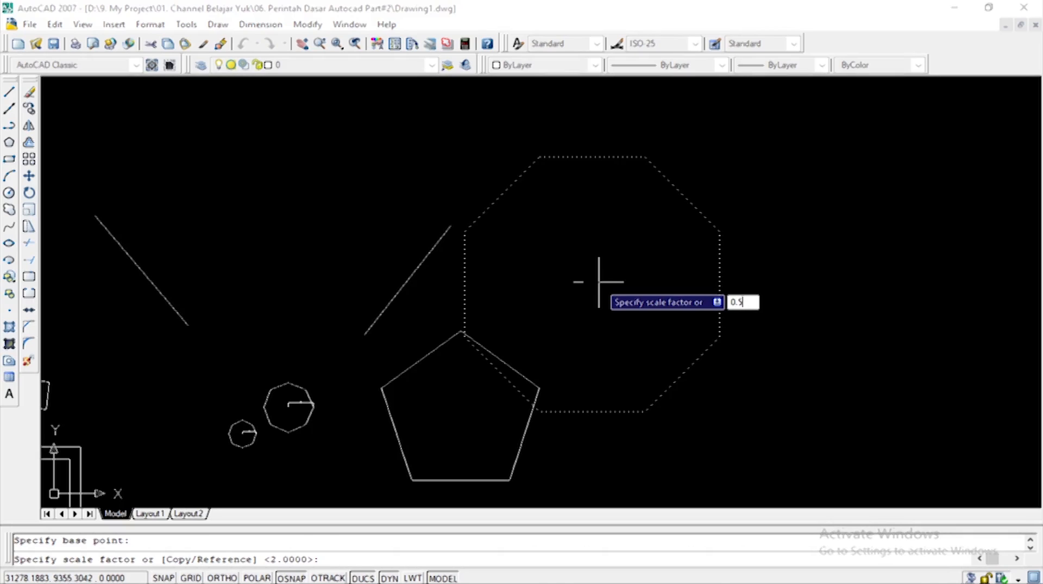
key("Return")
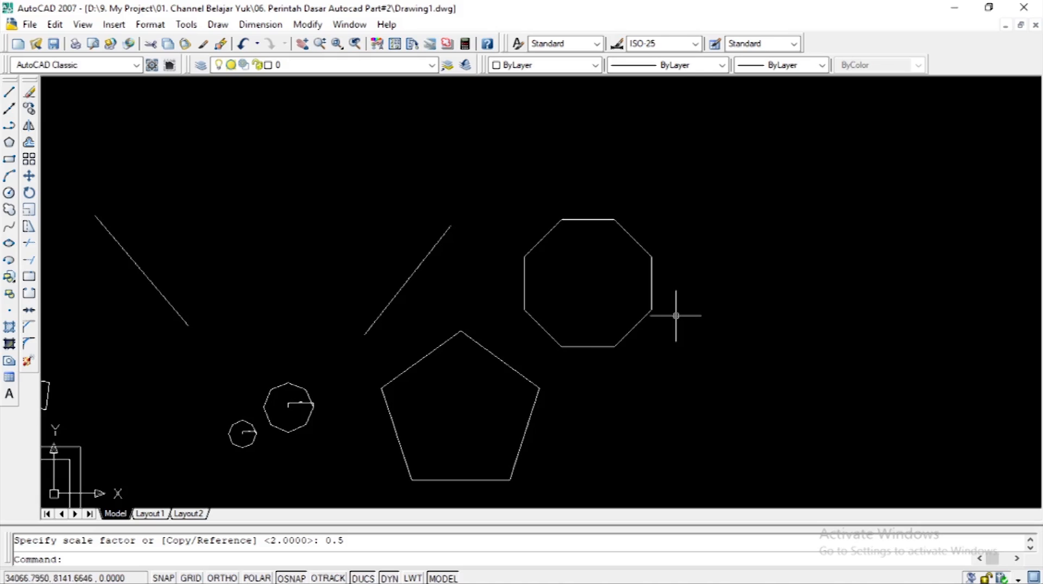
Hatch the inside of the octagon with the predefined AR-B88 pattern
scroll(717, 277, "down", 4)
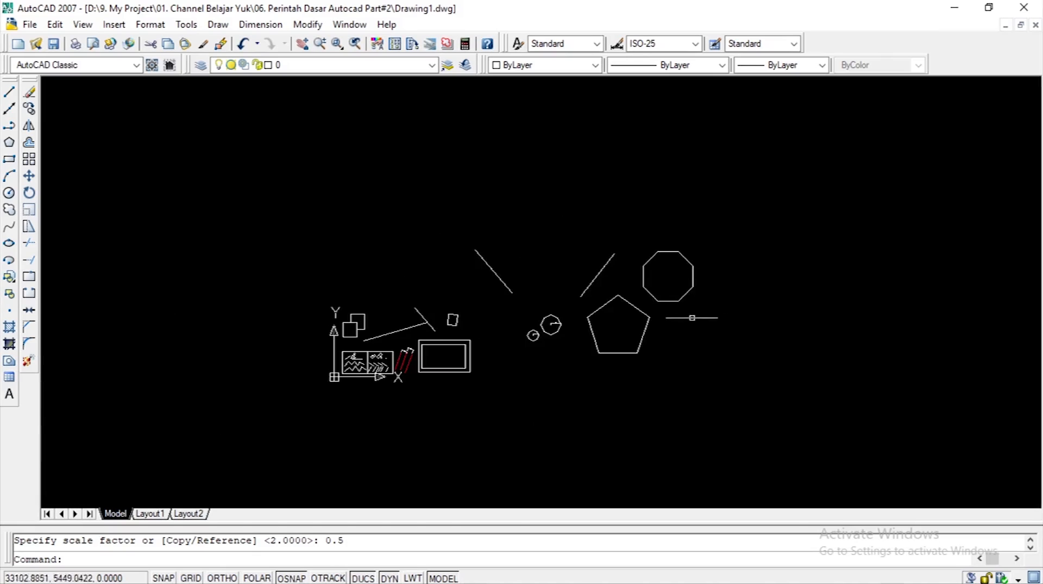
scroll(693, 317, "up", 3)
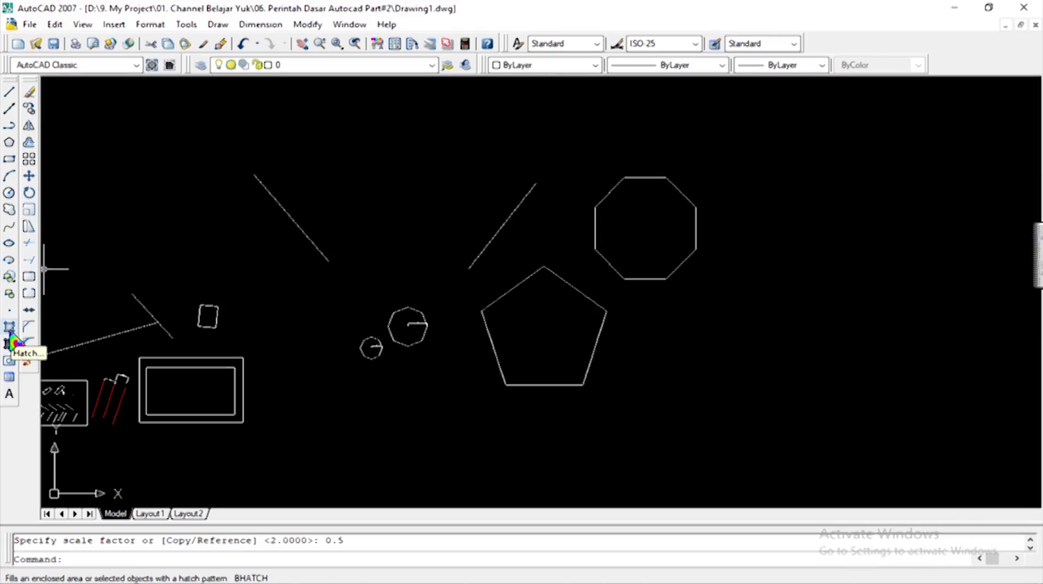
left_click(10, 340)
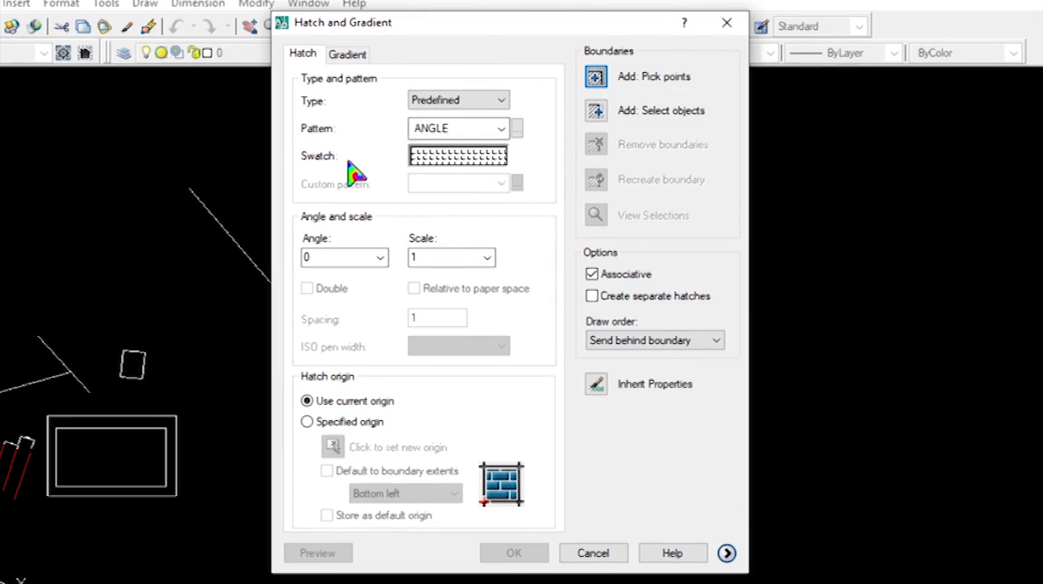
left_click(434, 155)
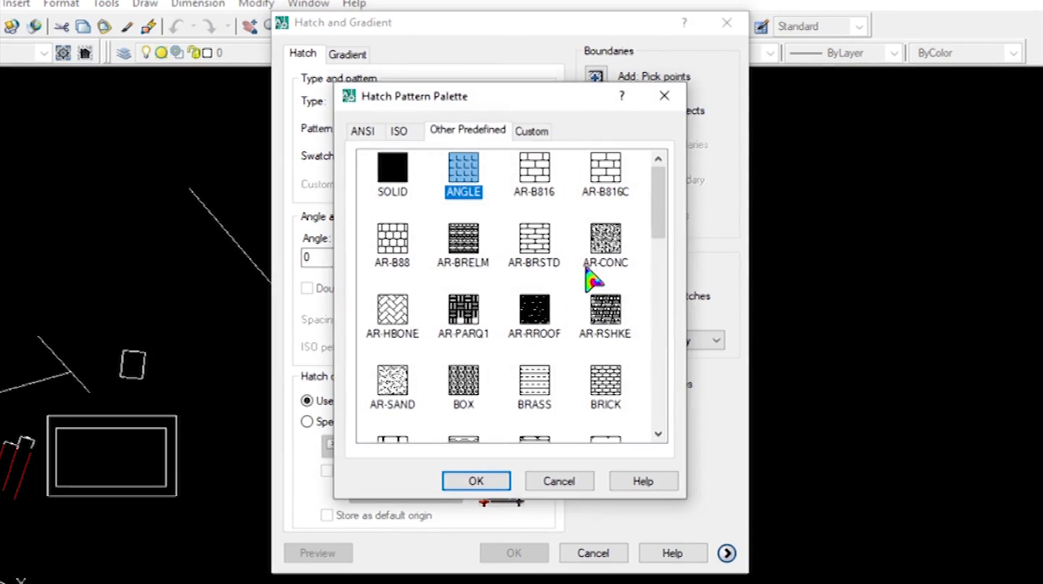
left_click(406, 255)
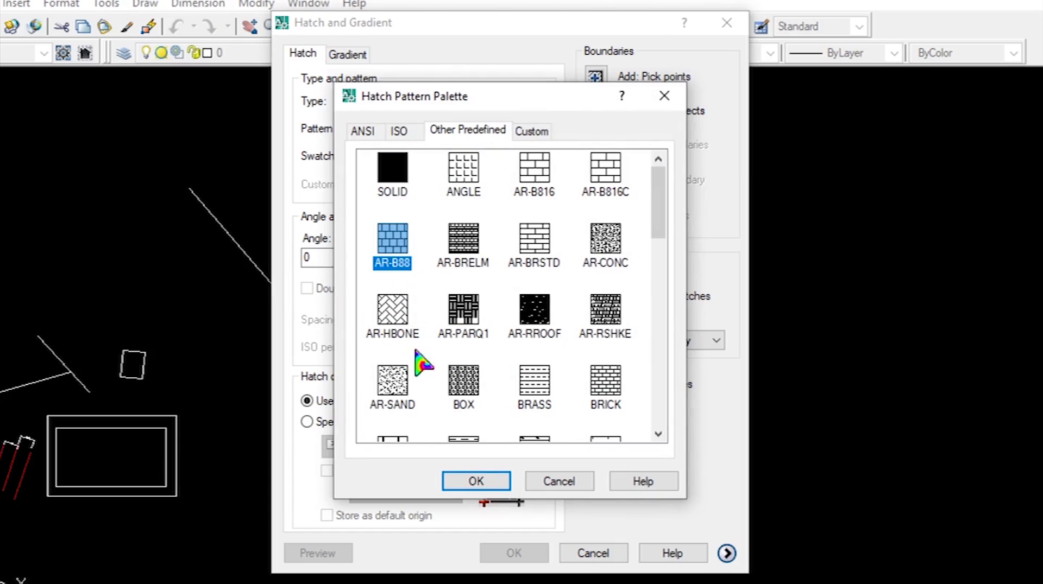
left_click(475, 481)
left_click(594, 76)
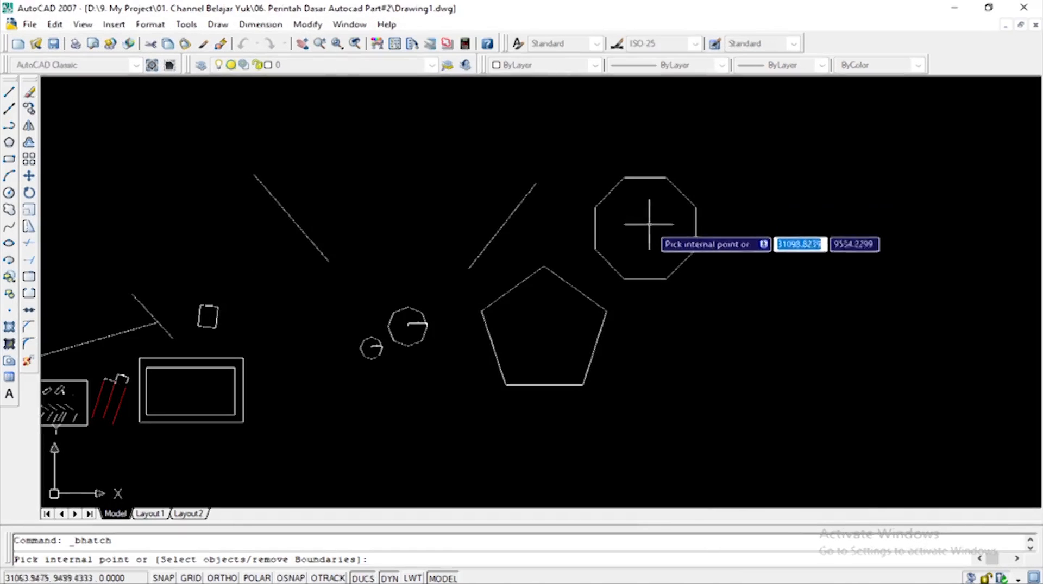
left_click(644, 226)
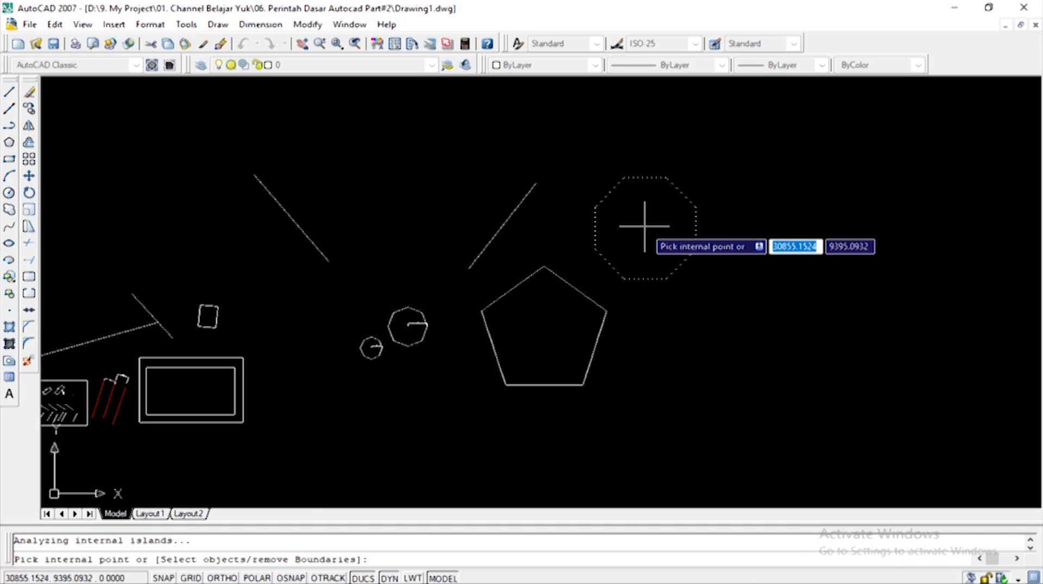
key("Return")
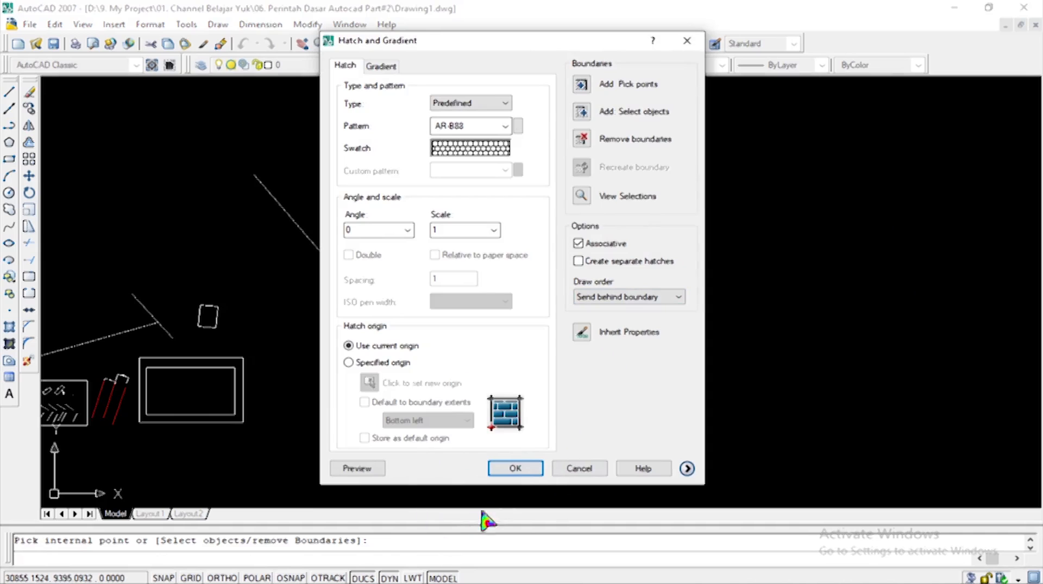
left_click(517, 470)
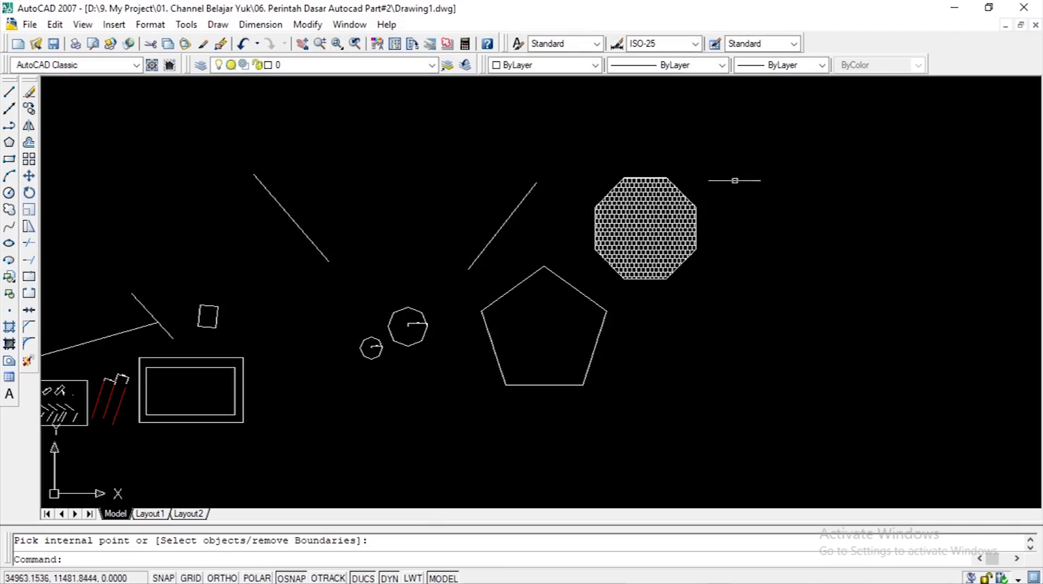
Hatch the inside of the pentagon with the predefined AR-CONC pattern
scroll(706, 207, "up", 6)
scroll(496, 221, "down", 4)
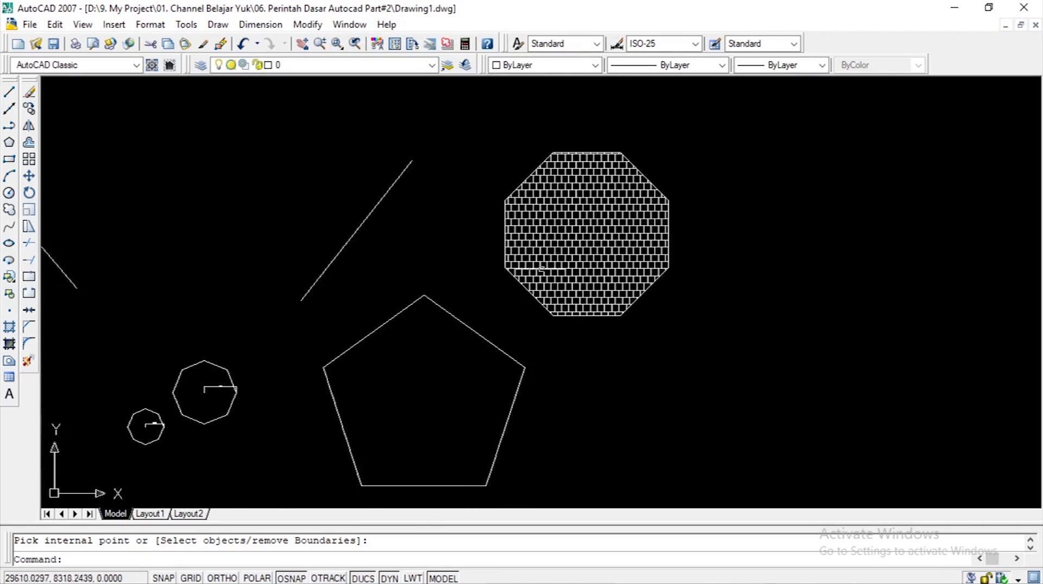
scroll(505, 299, "up", 1)
scroll(507, 298, "down", 4)
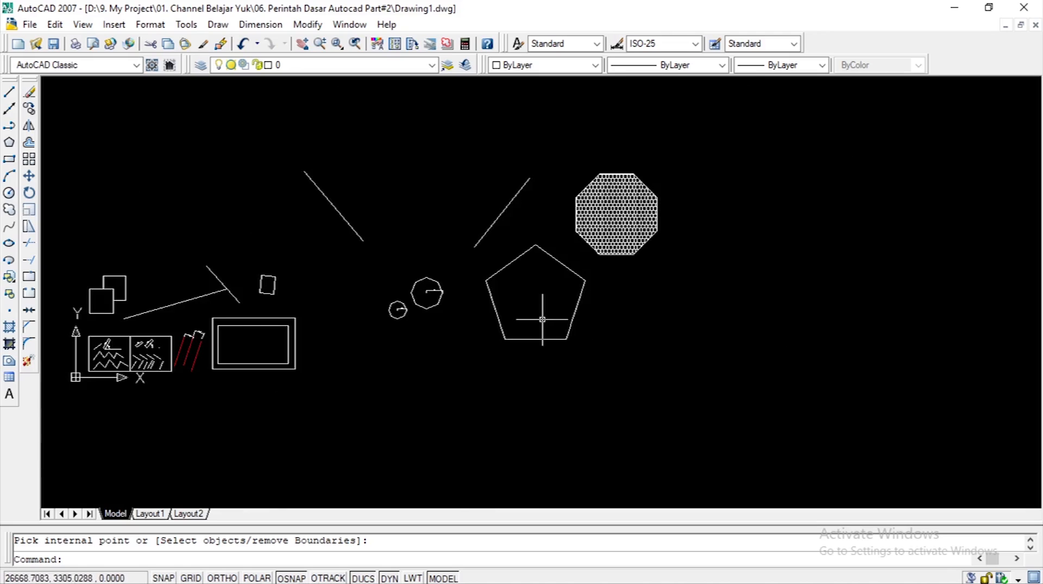
scroll(540, 311, "up", 2)
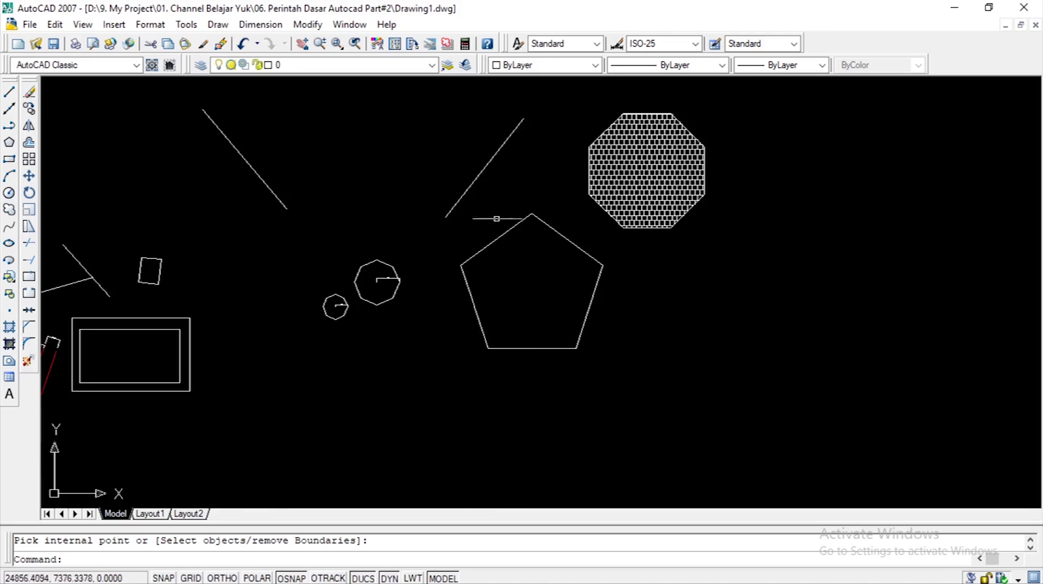
left_click(504, 254)
left_click(526, 303)
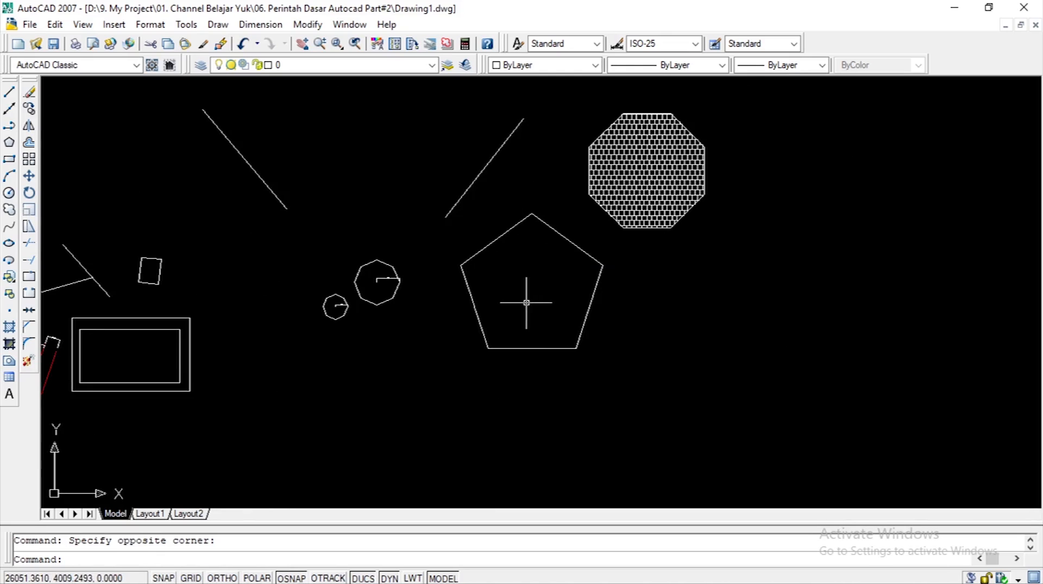
type("h")
key("Return")
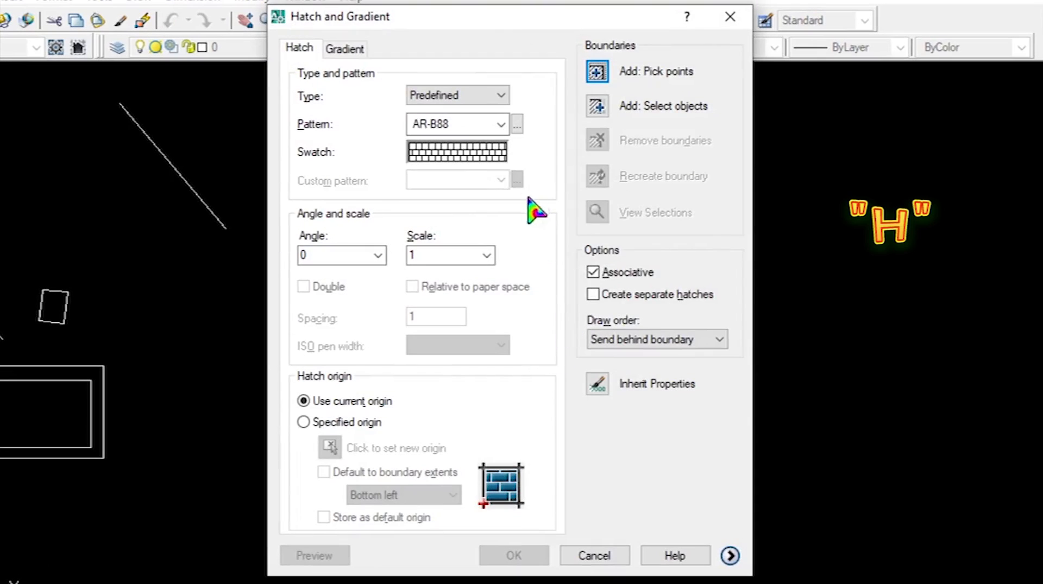
left_click(470, 153)
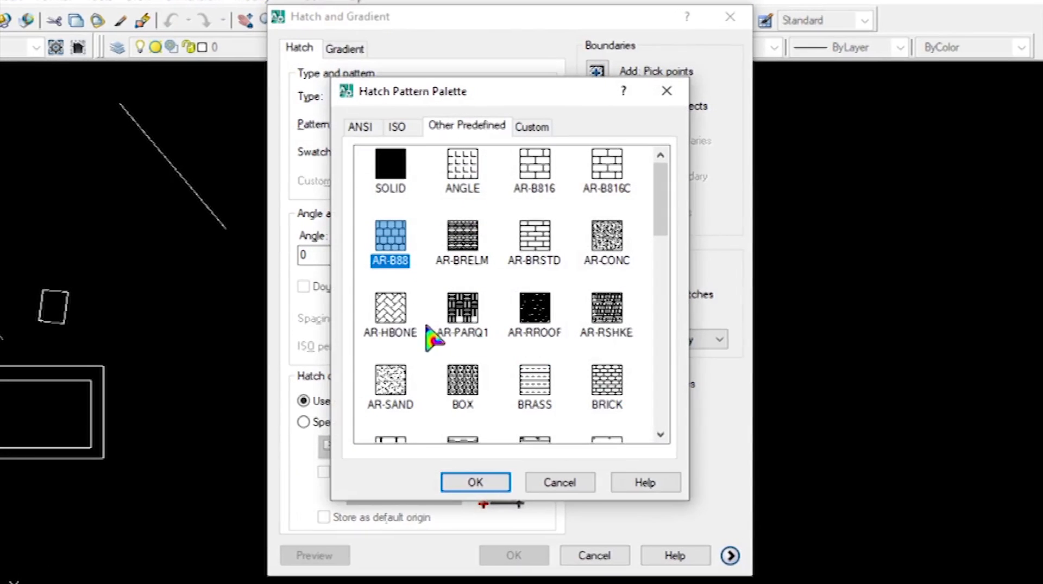
double_click(610, 247)
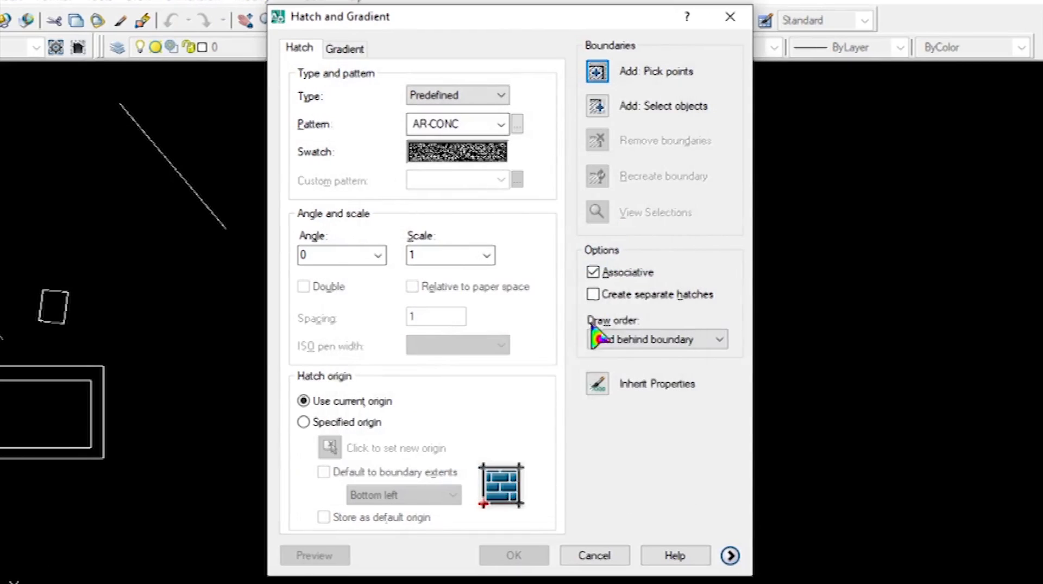
left_click(597, 72)
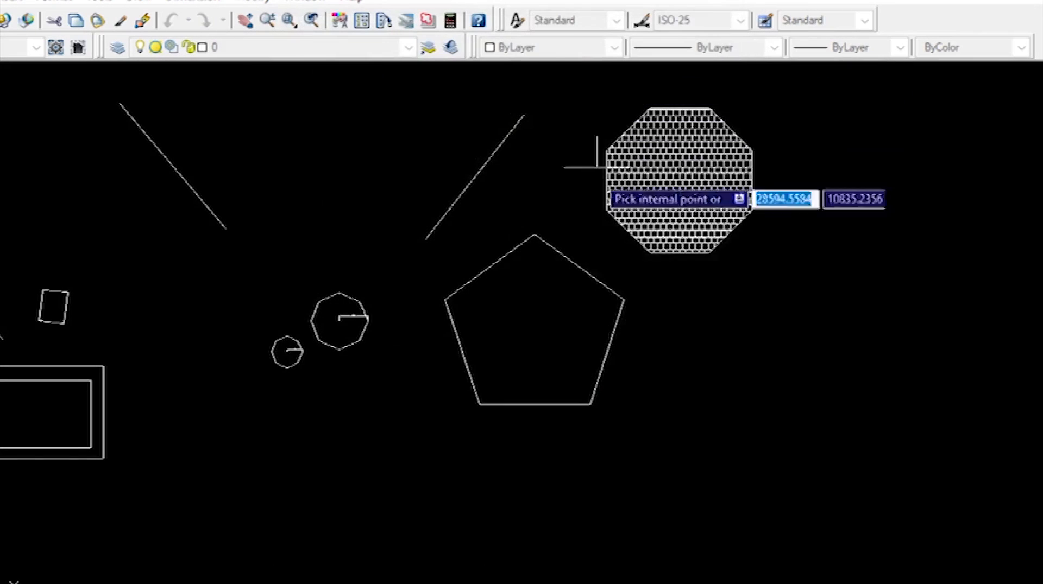
left_click(517, 316)
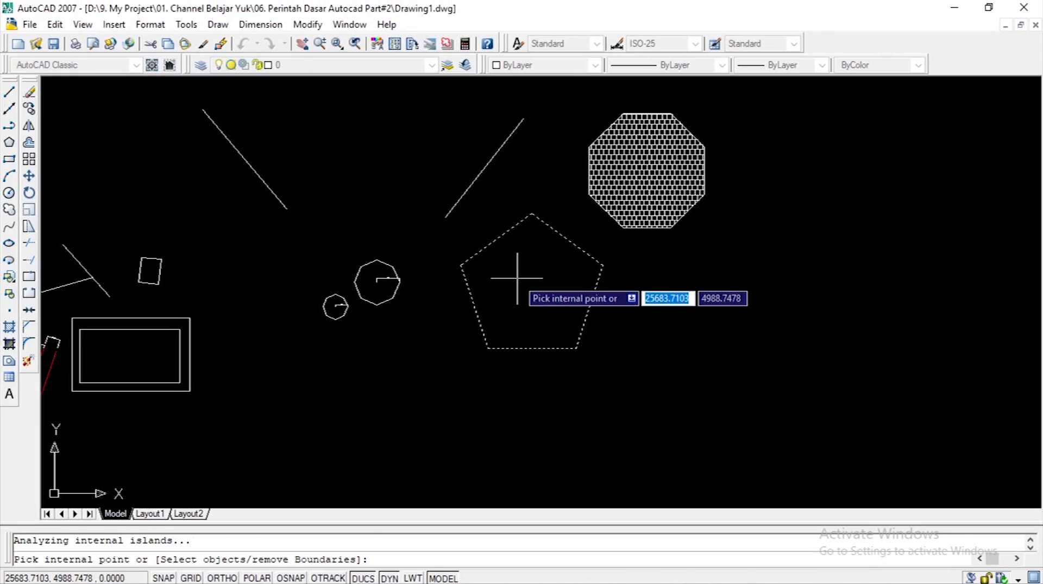
key("Return")
left_click(515, 468)
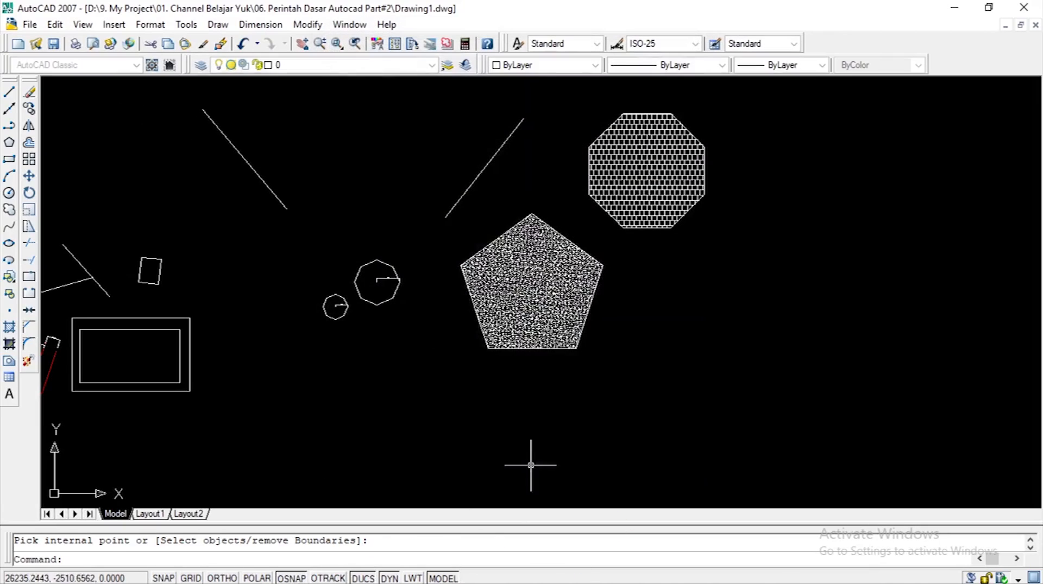
Close the Communication Center notification
scroll(535, 265, "up", 6)
scroll(580, 331, "down", 8)
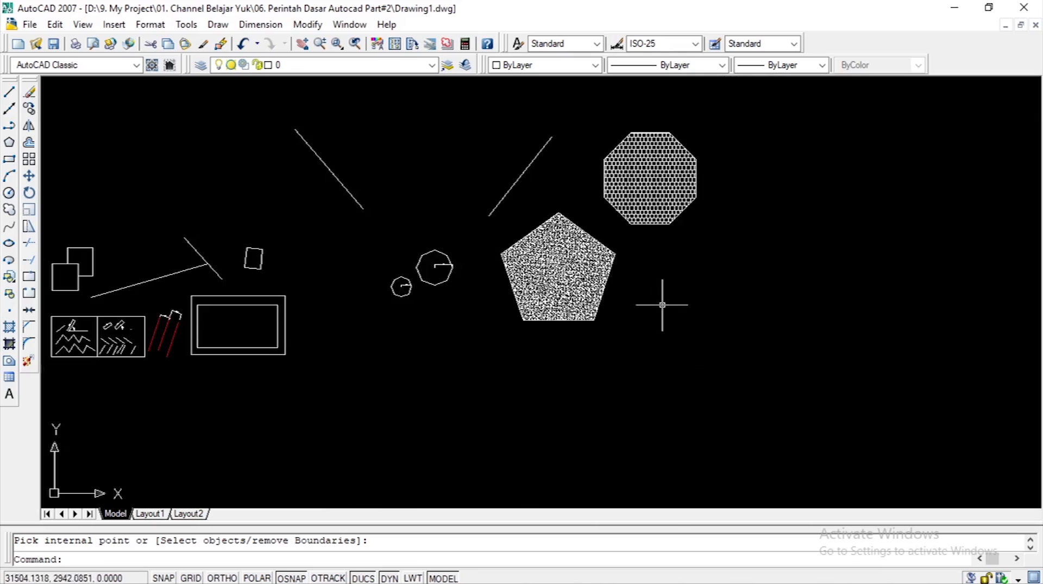
scroll(663, 299, "down", 2)
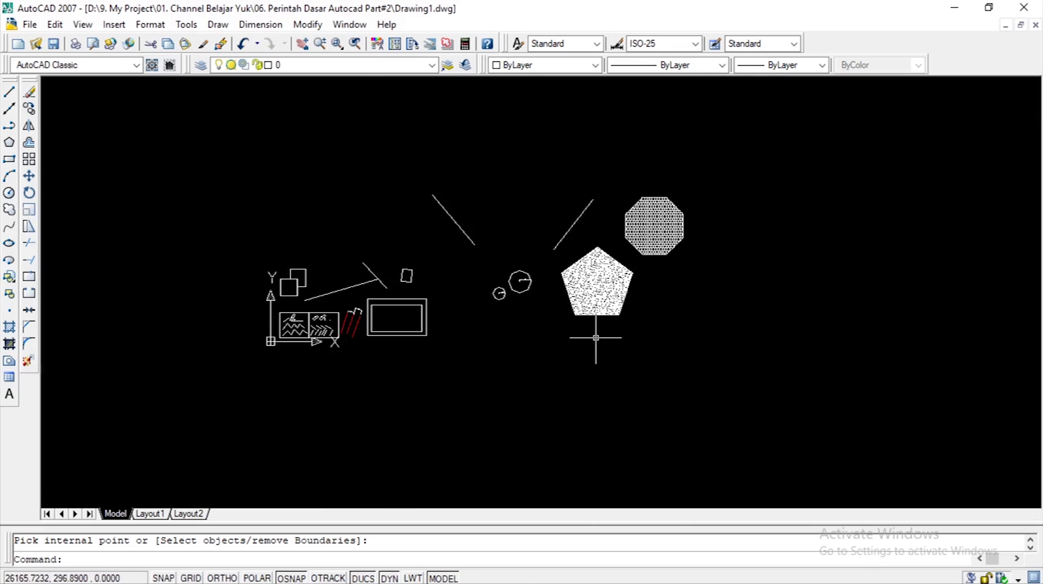
scroll(596, 337, "up", 2)
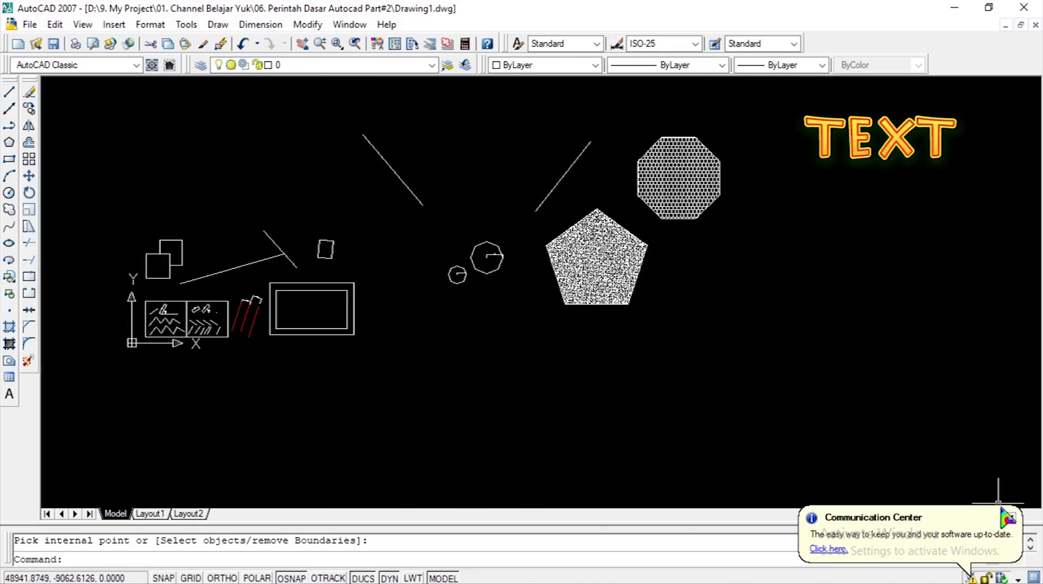
left_click(1014, 515)
scroll(539, 344, "down", 2)
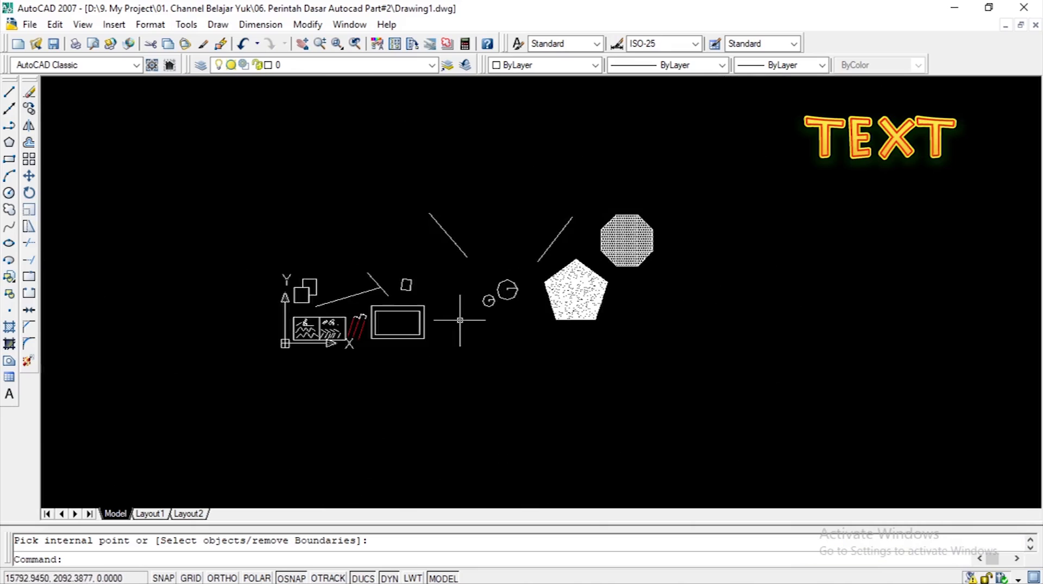
Place the single-line text "Text" above the left slanted line, with a height of about 6389 and a rotation angle of 0
scroll(460, 321, "up", 2)
scroll(459, 326, "down", 3)
scroll(449, 342, "up", 2)
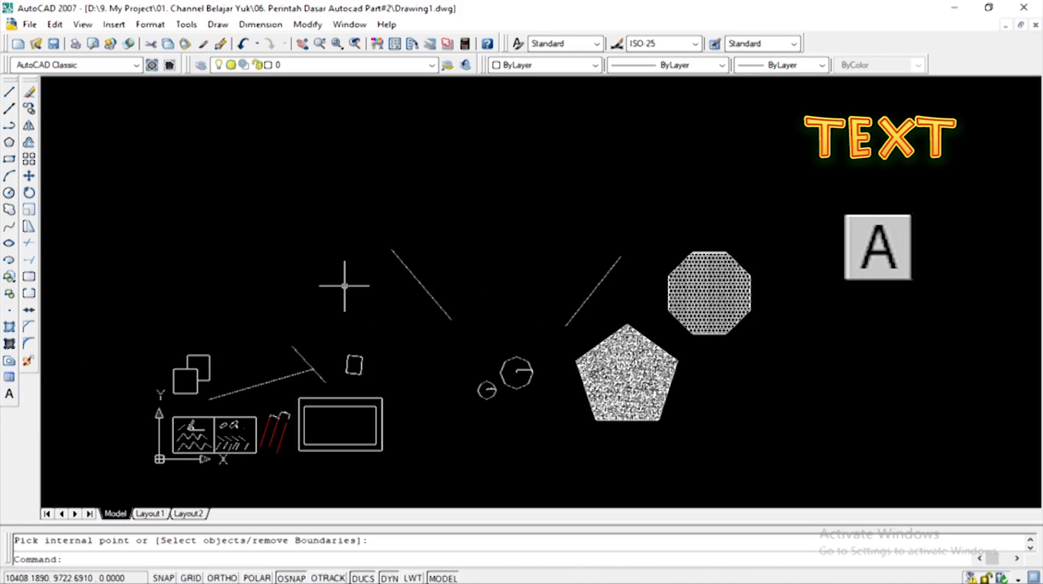
type("text")
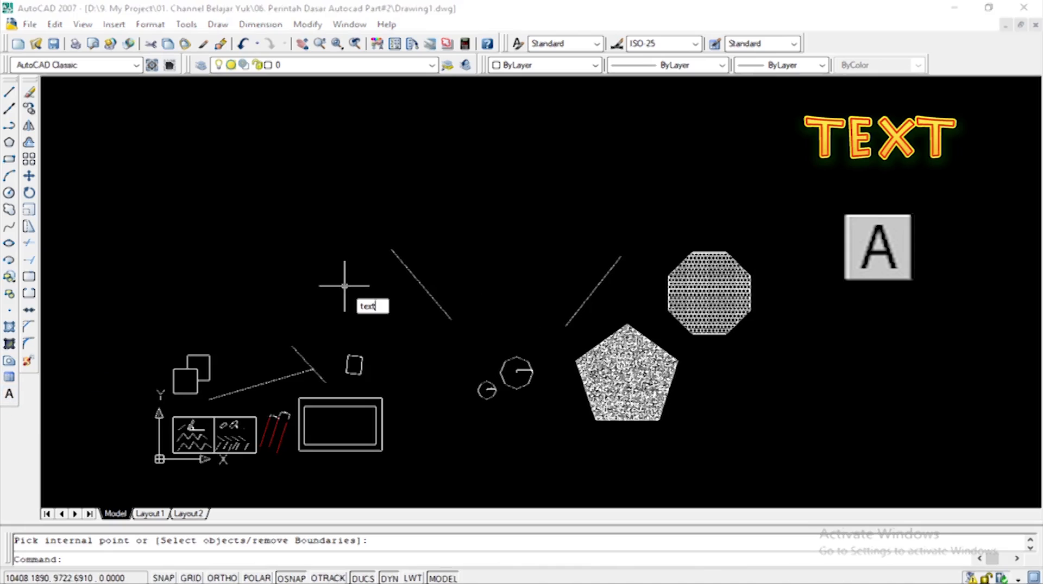
key("Return")
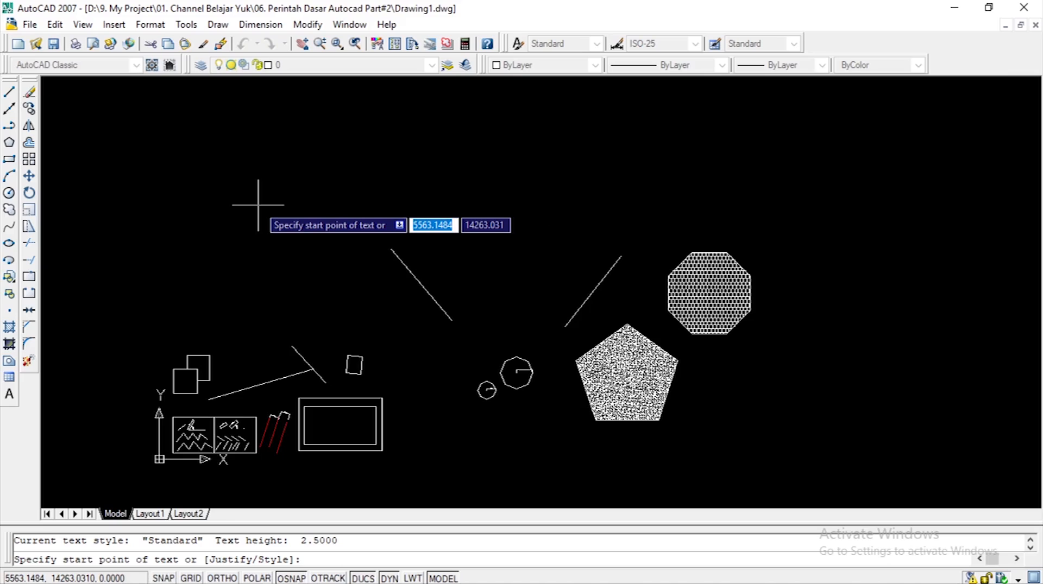
left_click(258, 205)
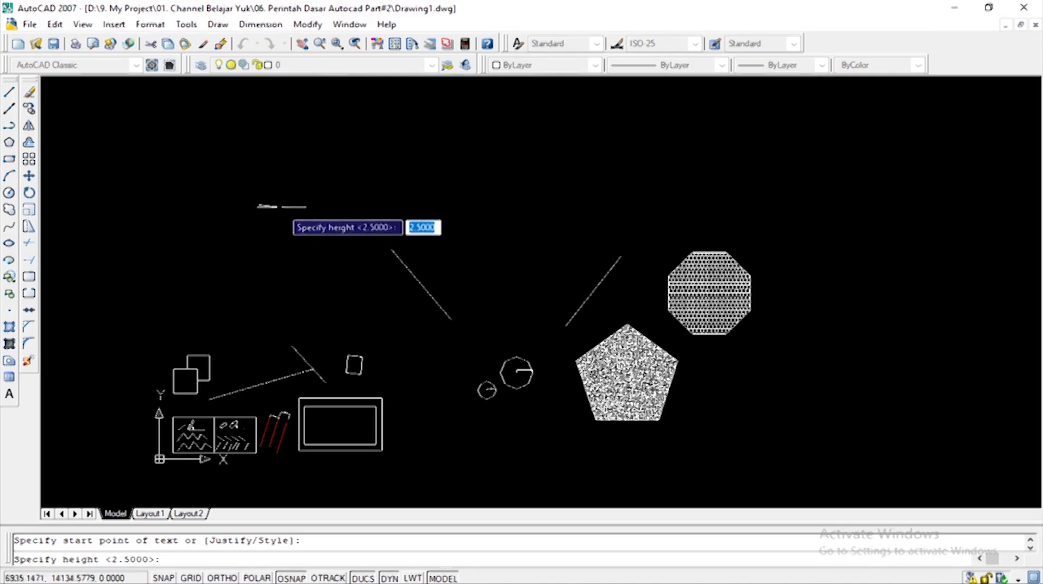
left_click(372, 205)
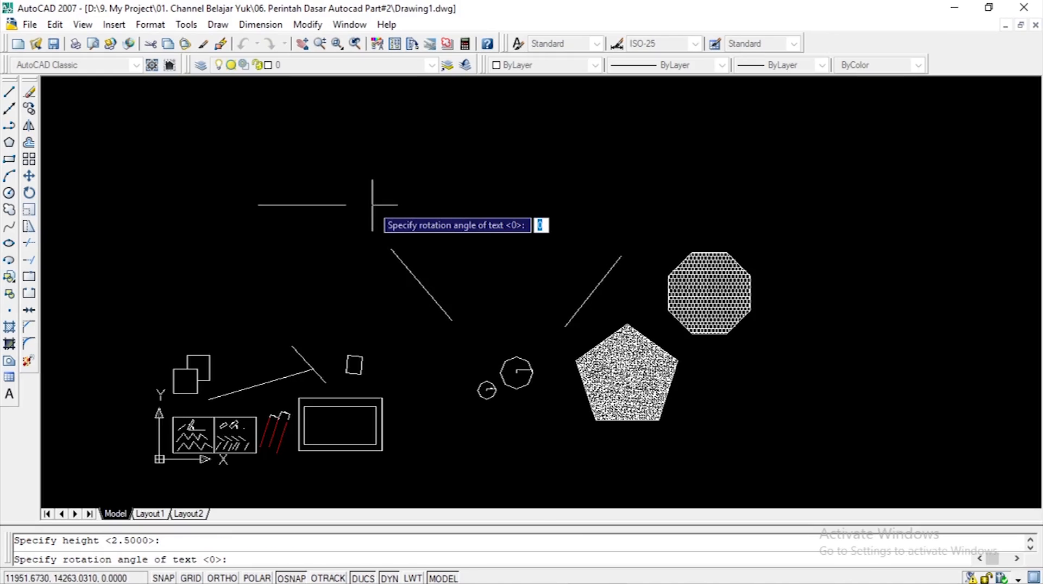
key("Return")
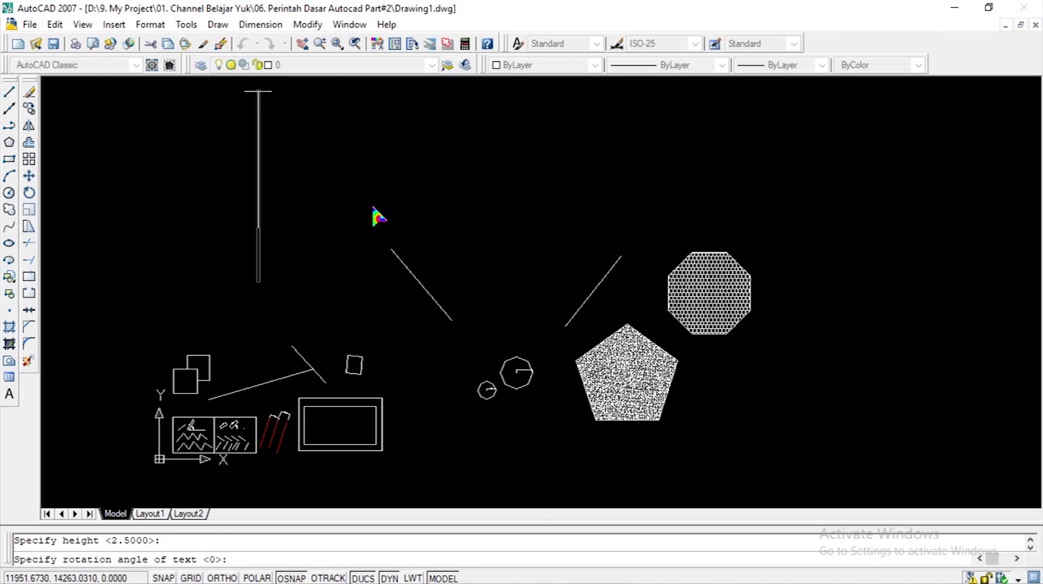
type("Text")
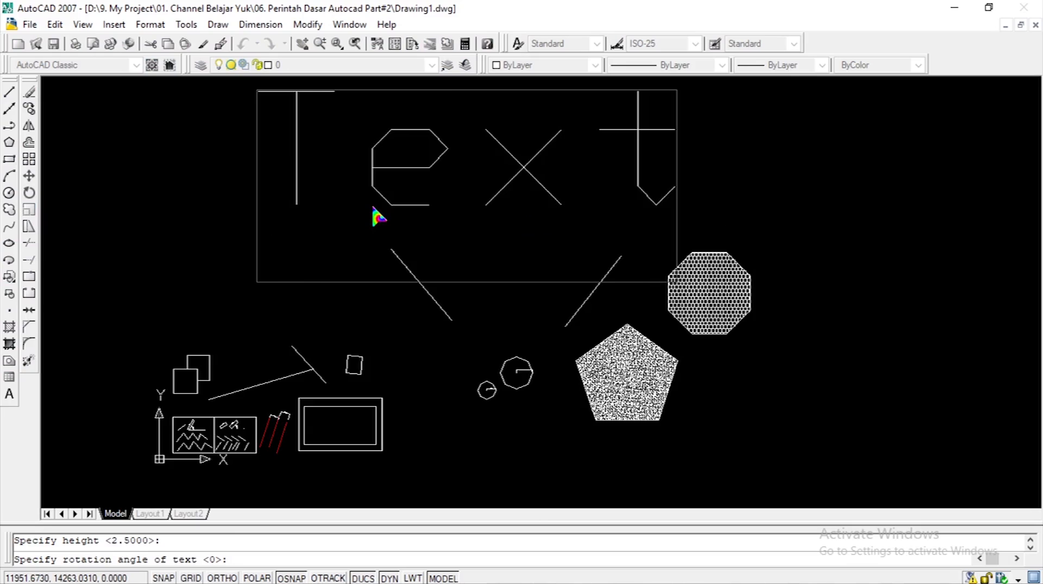
key("Return")
key("Return")
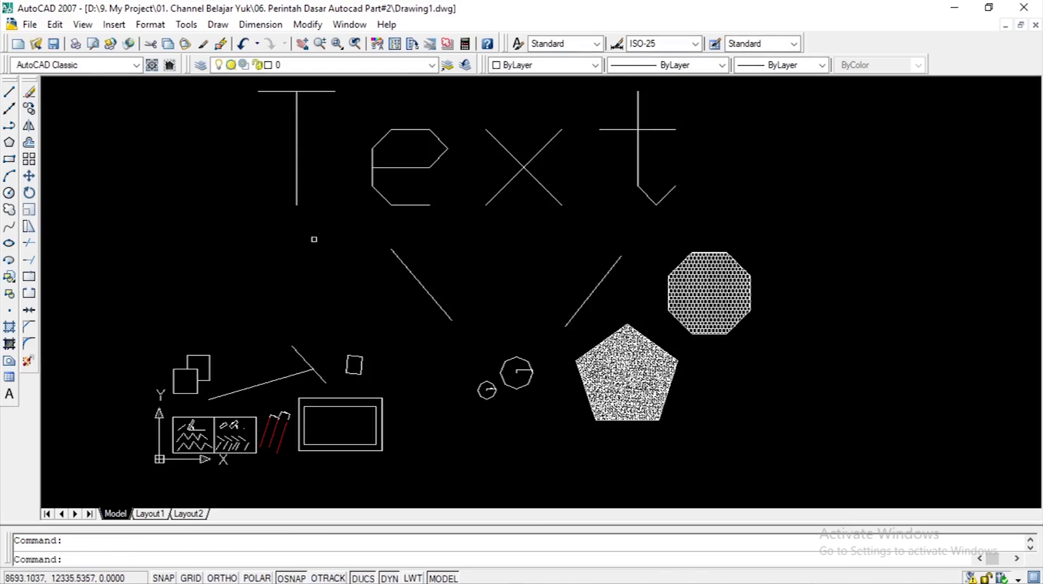
Add a second single-line text reading "text" directly above the first one, accepting the default height
scroll(314, 239, "down", 2)
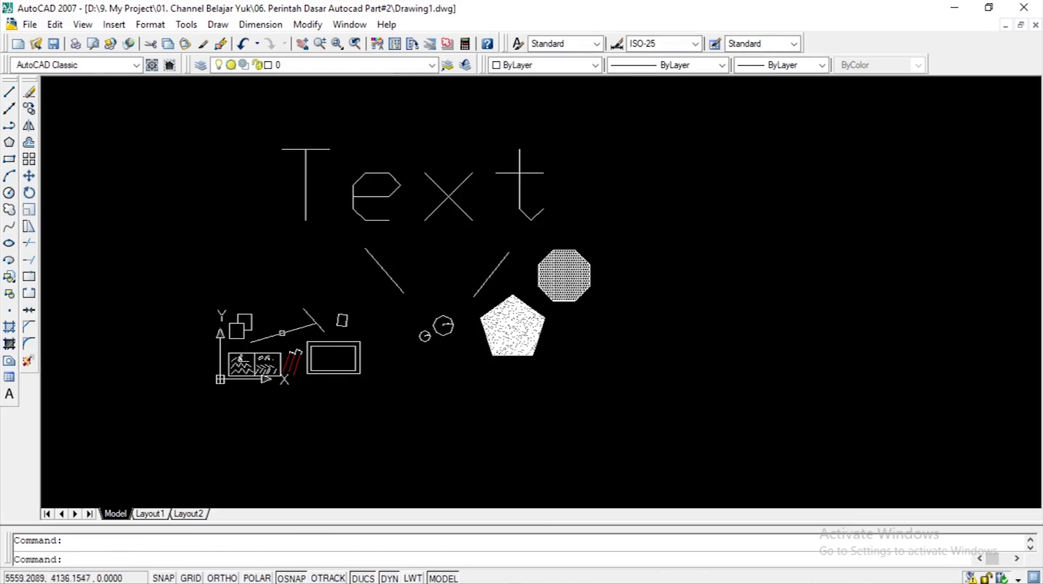
key("Return")
left_click(294, 191)
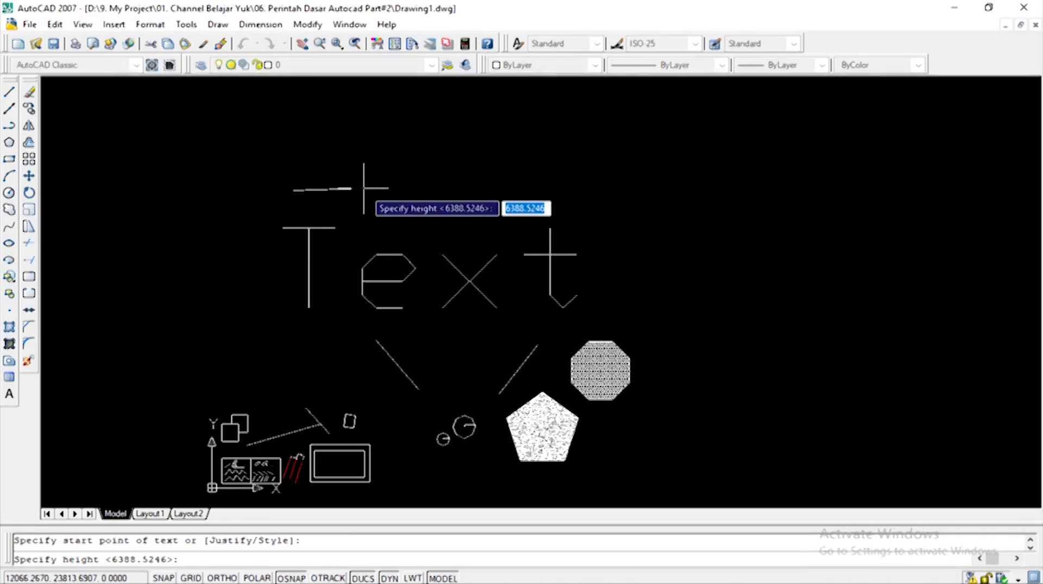
key("Return")
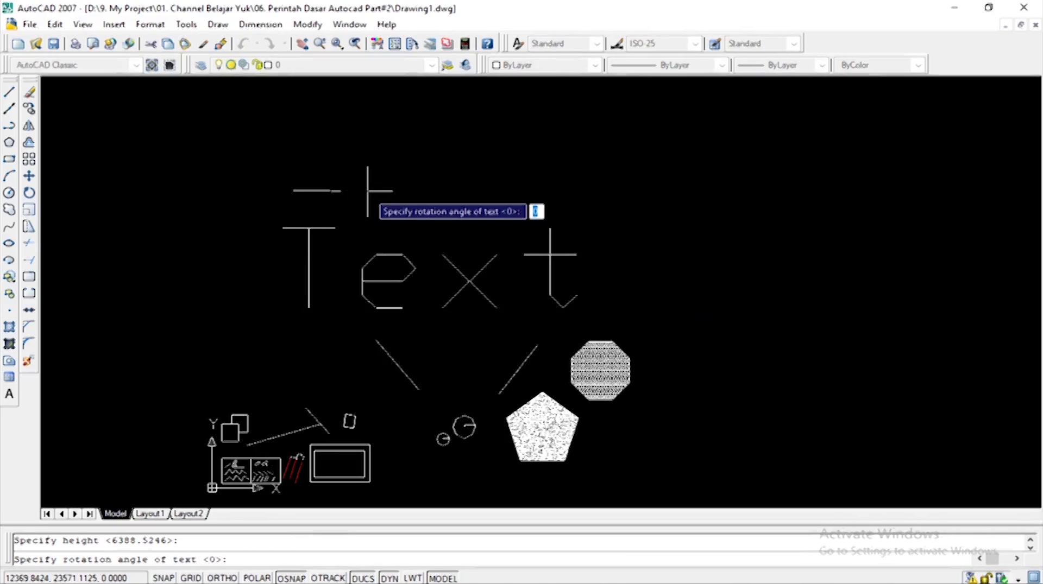
type("text")
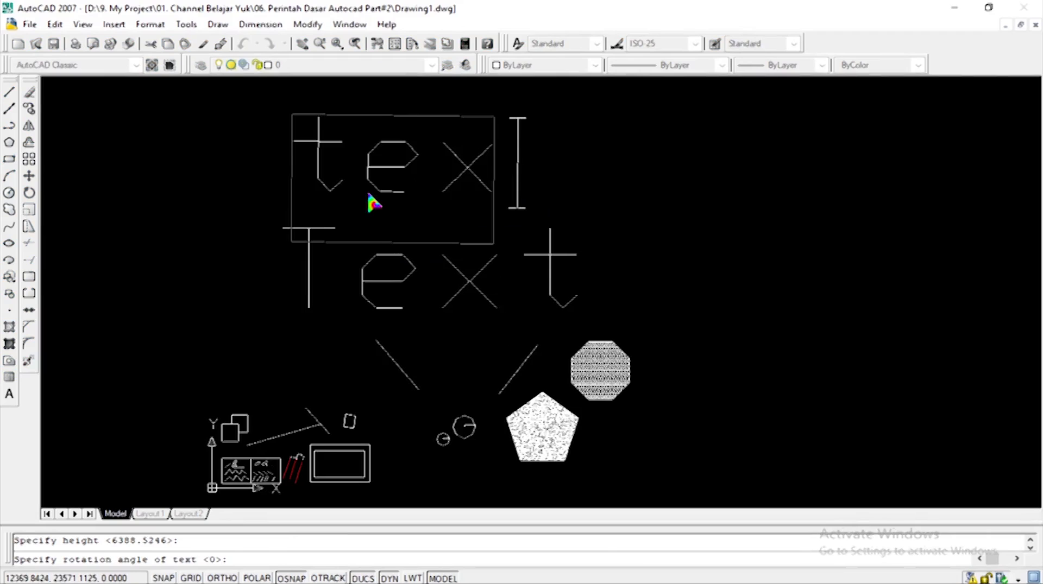
key("Return")
key("Return")
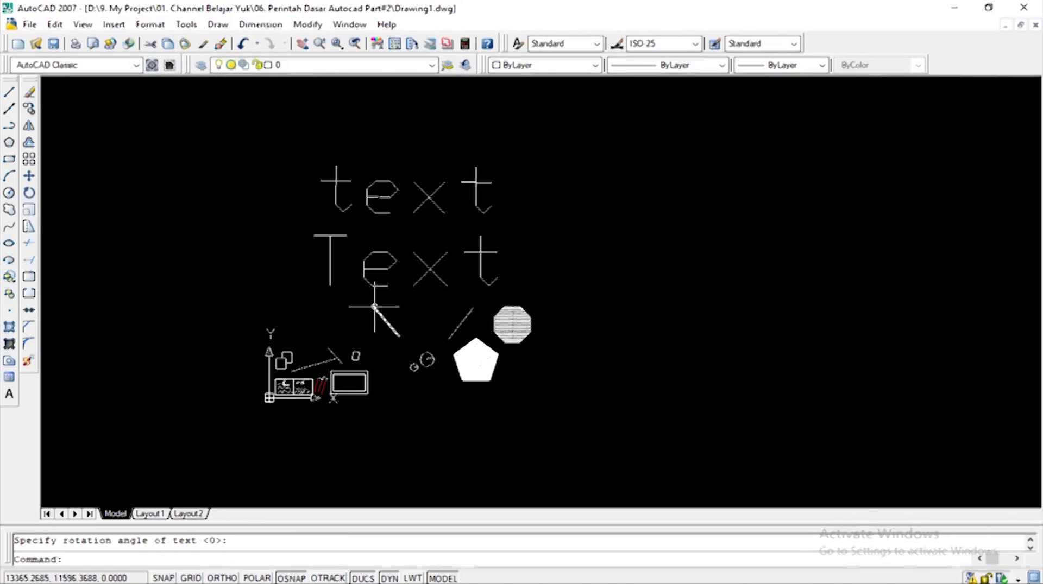
Draw a freehand rectangle to the right of the two text lines, select it as a whole and clear the selection
scroll(405, 298, "down", 1)
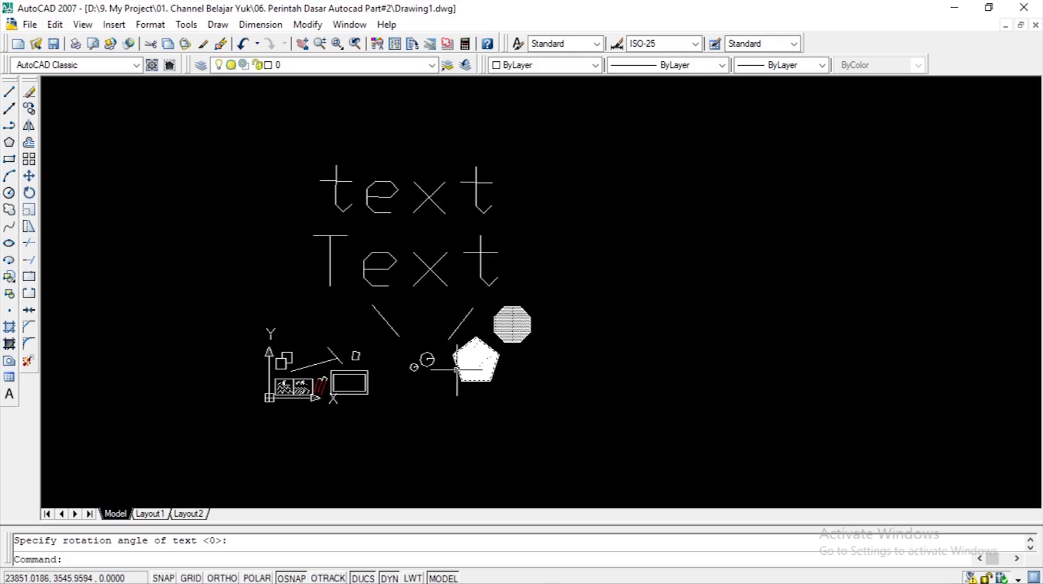
scroll(504, 278, "up", 2)
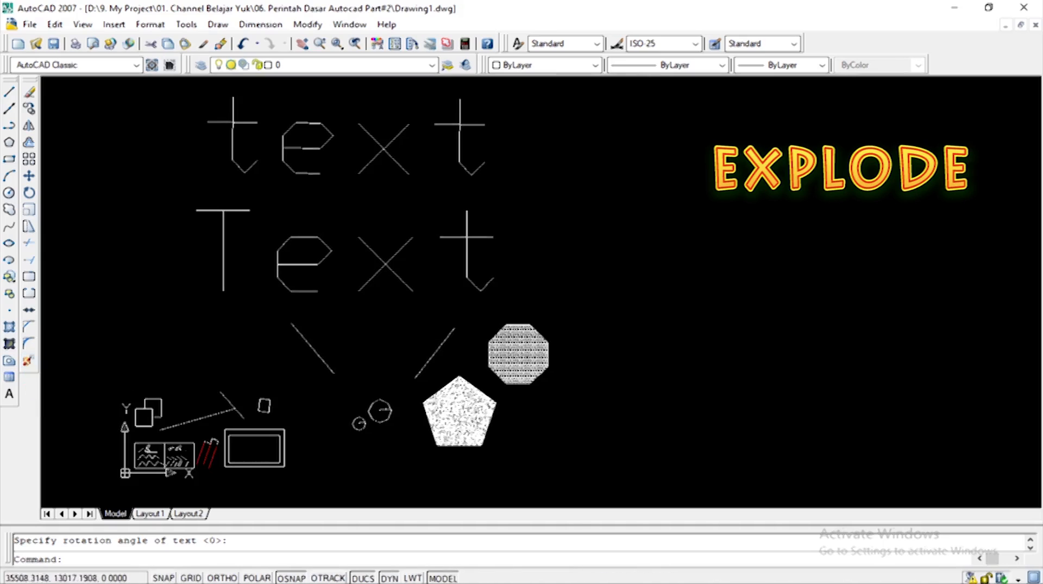
scroll(373, 426, "down", 3)
scroll(381, 426, "up", 5)
scroll(631, 253, "down", 4)
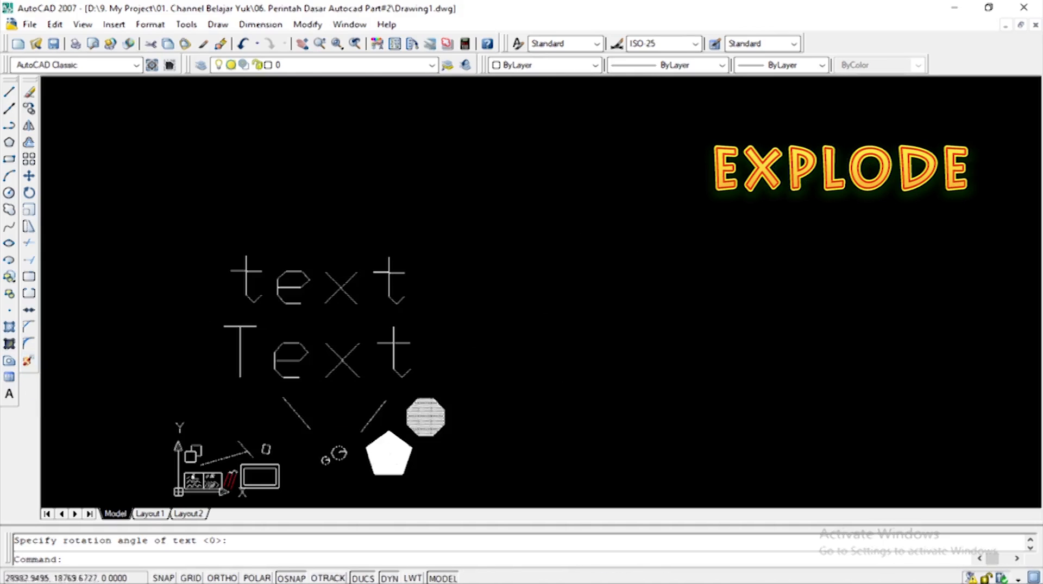
type("rec")
key("Return")
left_click(434, 352)
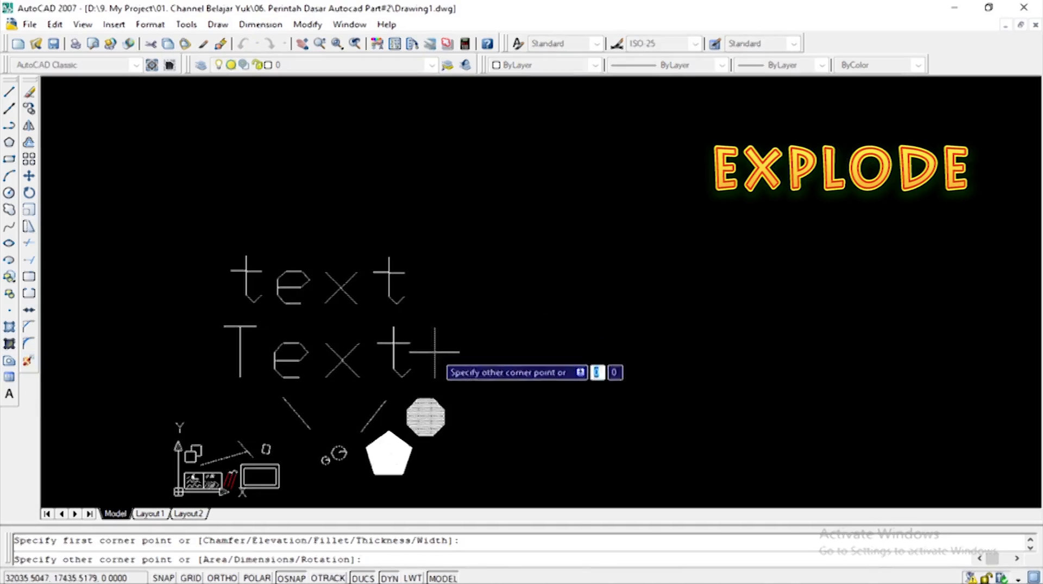
left_click(670, 233)
left_click(580, 264)
left_click(537, 211)
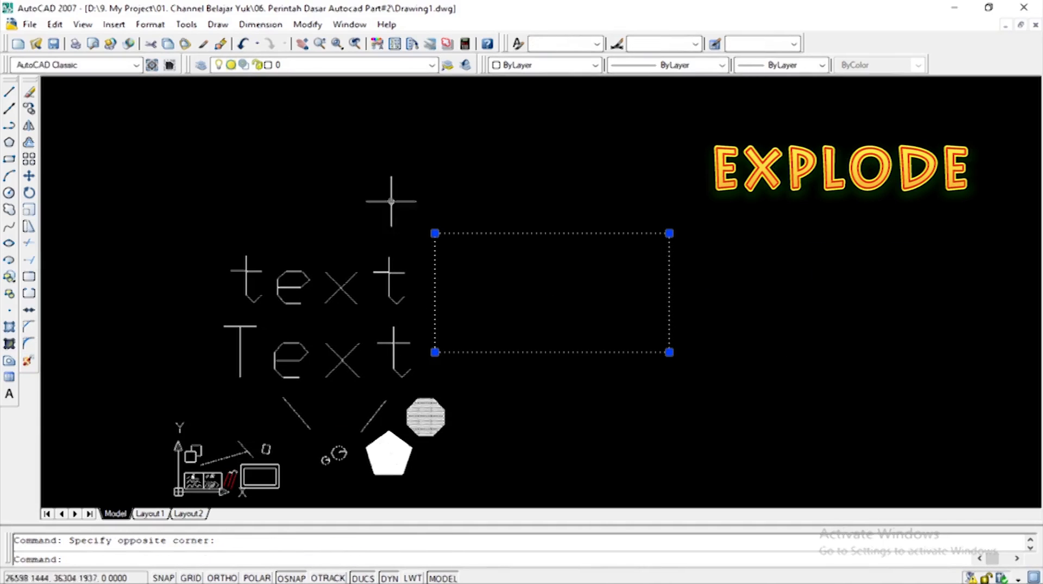
key("Escape")
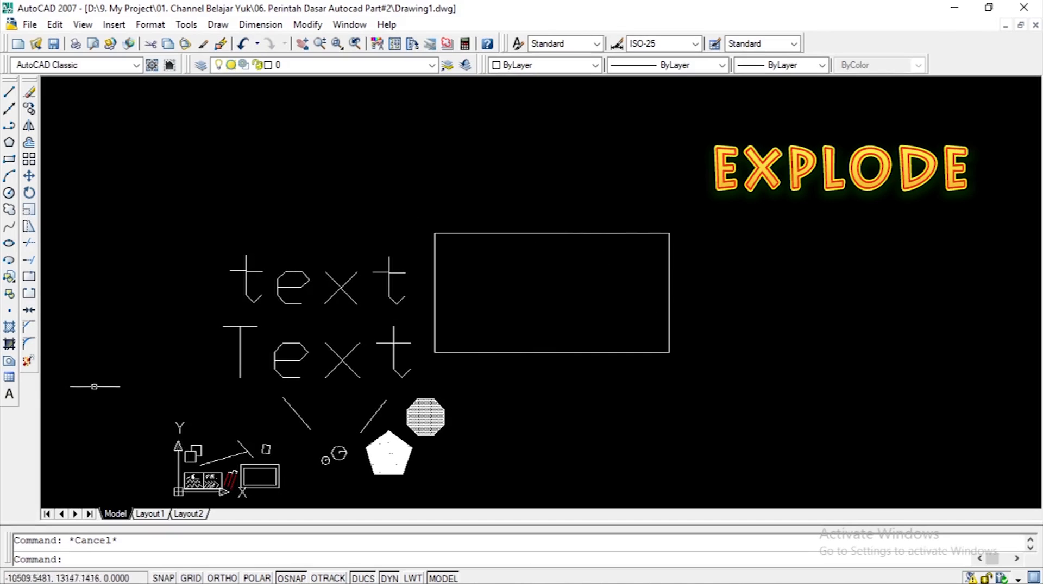
Explode the rectangle beside the text lines into separate lines
left_click(28, 361)
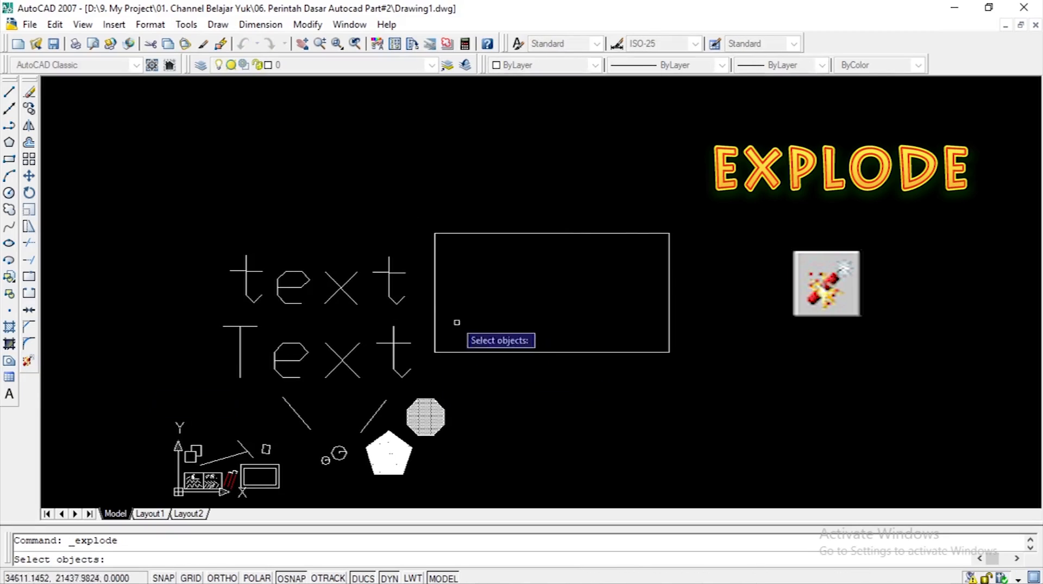
left_click(433, 300)
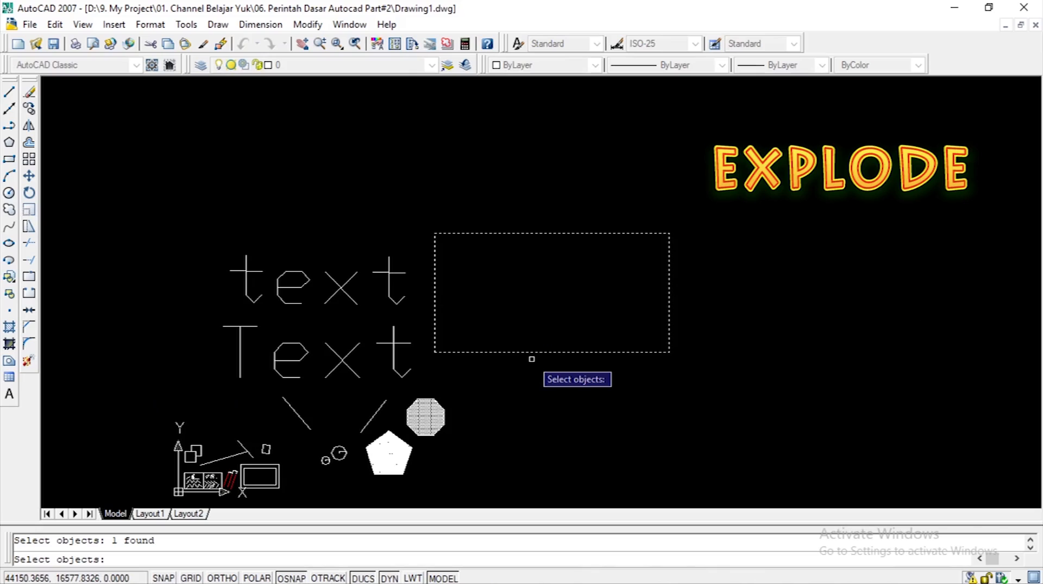
key("Return")
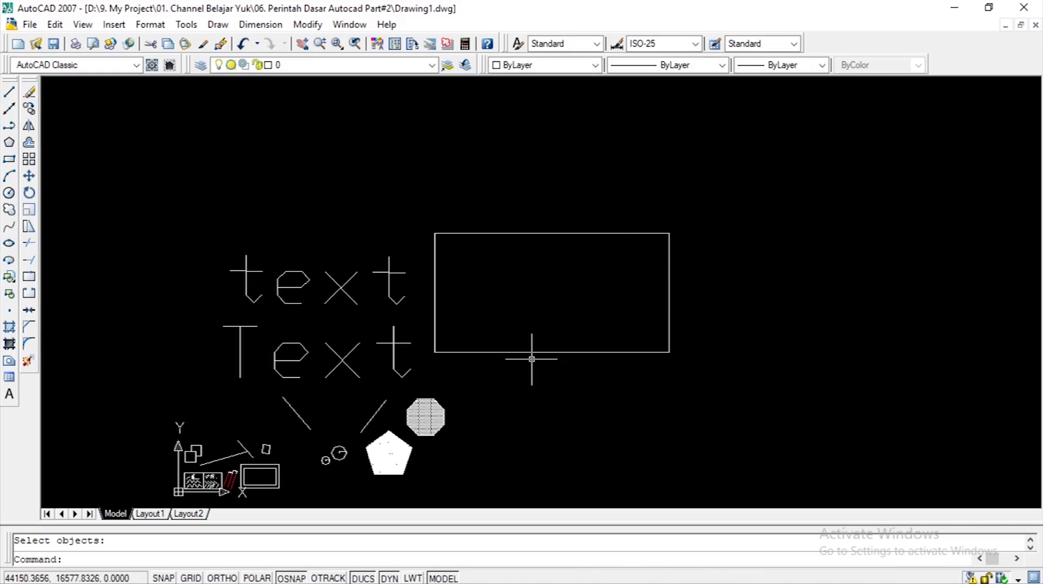
Select the sides of the exploded rectangle individually to check whether each one is a separate line, clearing the selections
left_click(545, 207)
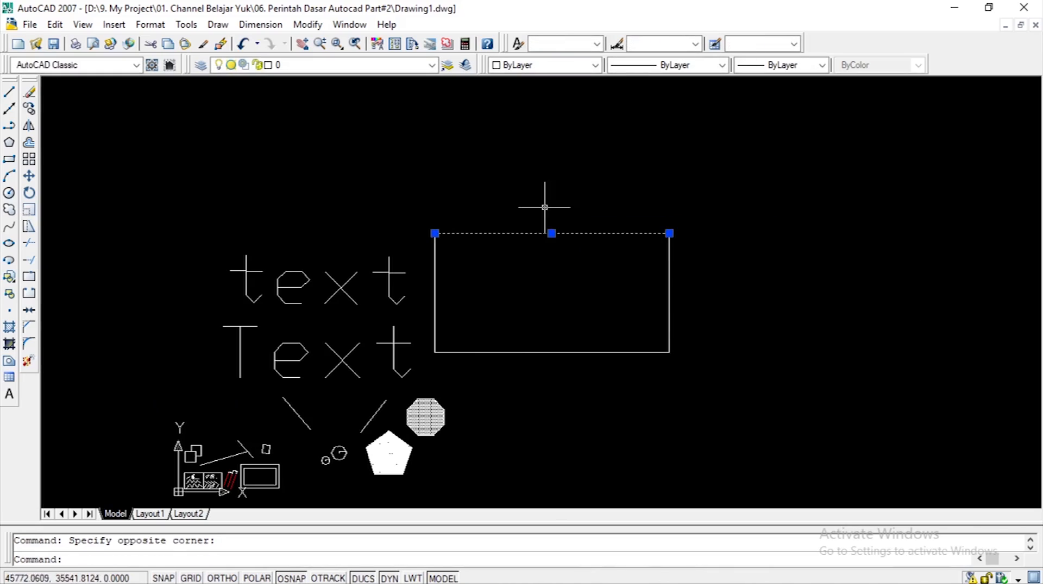
key("Escape")
left_click(707, 285)
left_click(631, 296)
key("Escape")
left_click(594, 384)
left_click(574, 347)
key("Escape")
left_click(433, 300)
key("Escape")
left_click(548, 290)
left_click(552, 192)
left_click(647, 288)
left_click(573, 189)
key("Escape")
left_click(735, 342)
key("Escape")
Delete the right side of the exploded rectangle
left_click(797, 276)
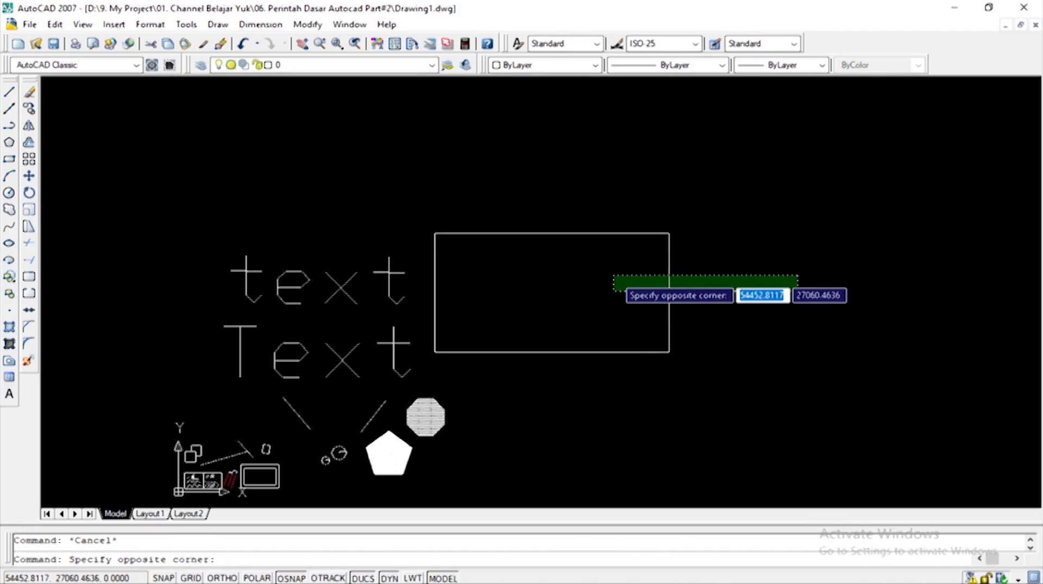
left_click(620, 268)
key("Delete")
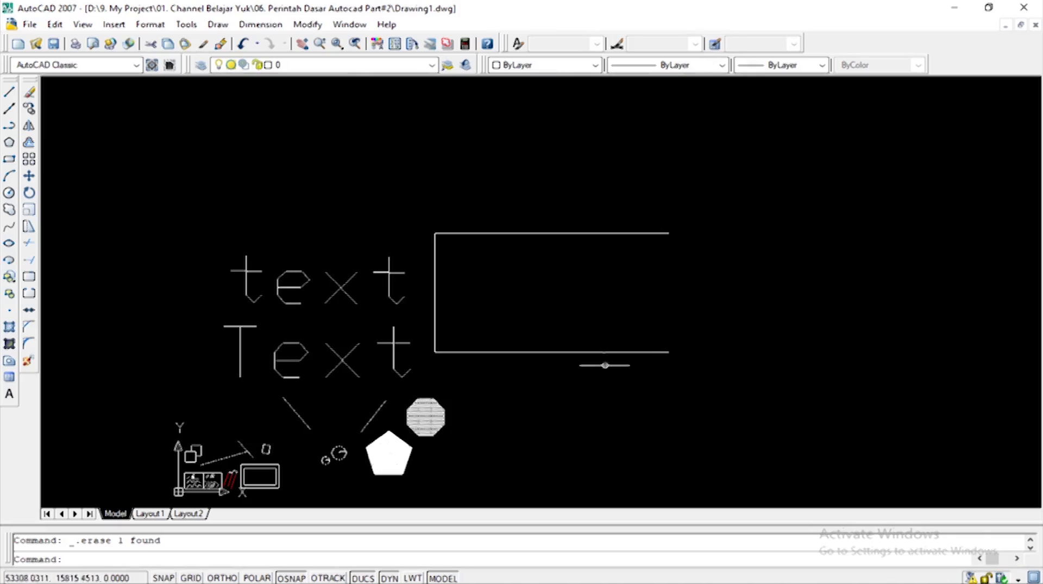
type("rec")
key("Return")
key("Escape")
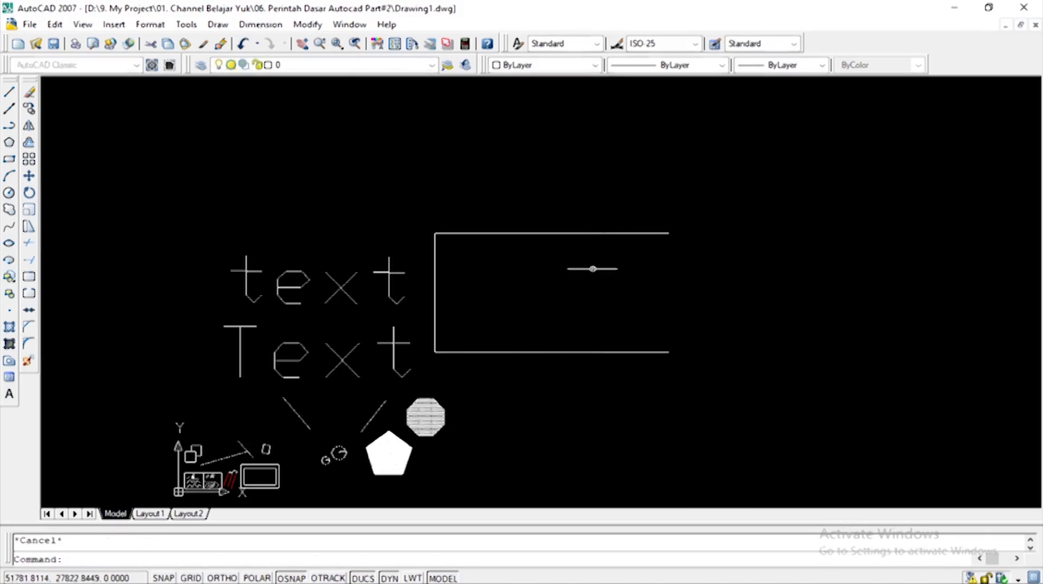
Draw a closed triangular polyline to the right of the open rectangle
scroll(598, 272, "down", 2)
type("pl")
key("Return")
left_click(685, 332)
left_click(778, 188)
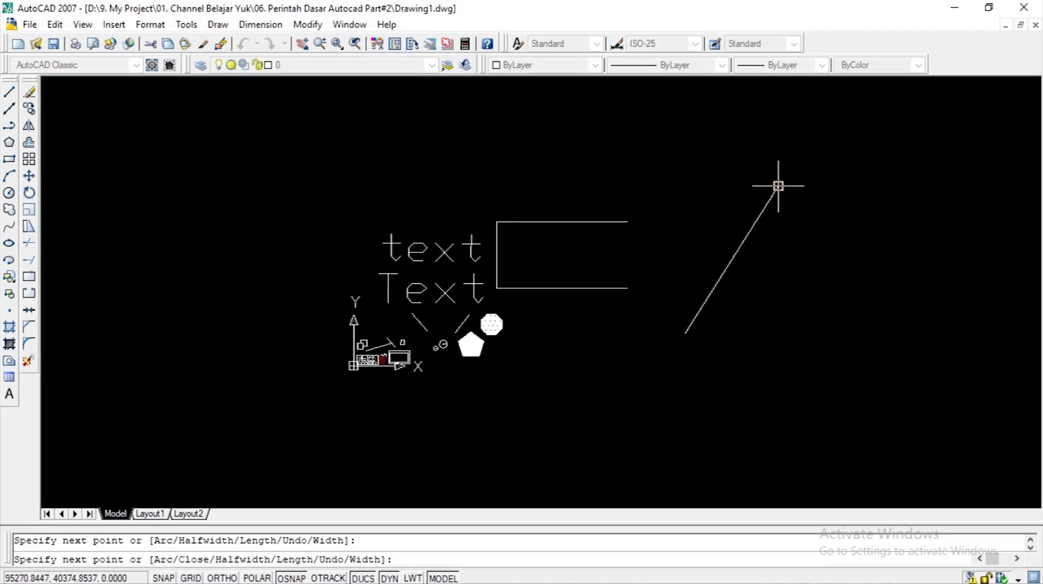
left_click(807, 323)
type("c")
key("Return")
key("Escape")
Explode the triangle into separate lines and delete its left side
left_click(879, 363)
left_click(673, 165)
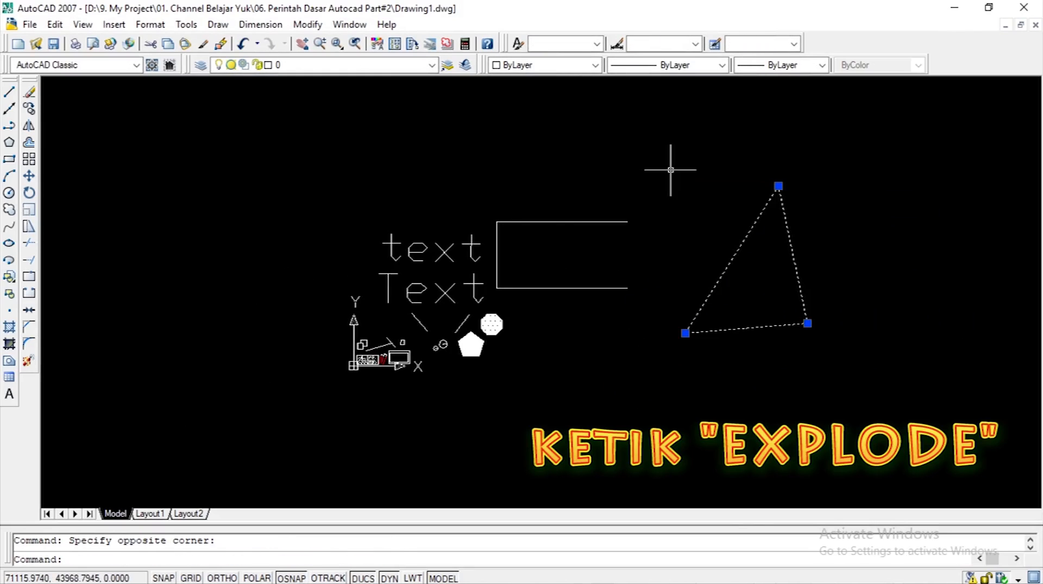
type("explode")
key("Return")
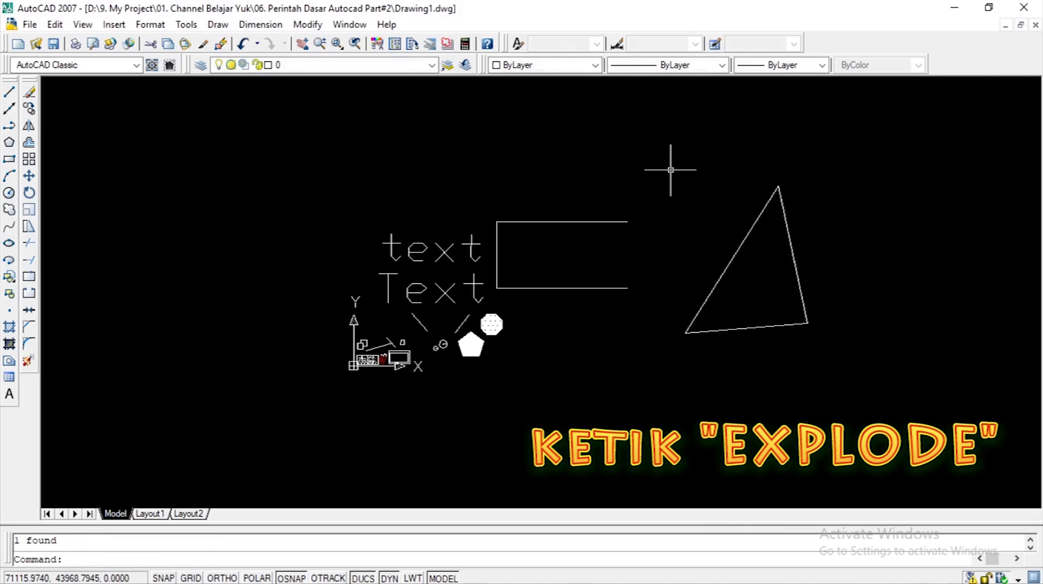
left_click(728, 262)
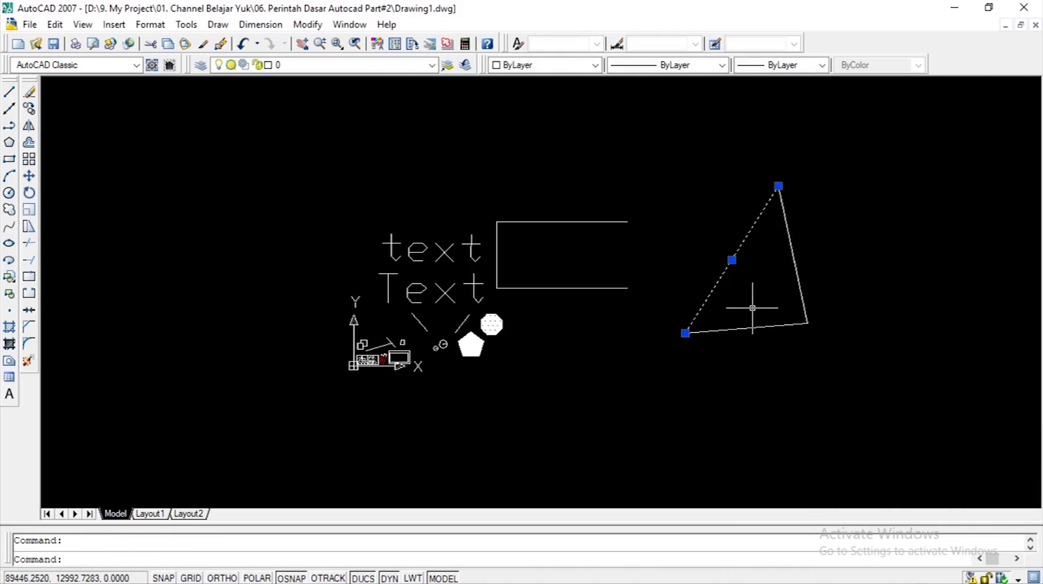
key("Delete")
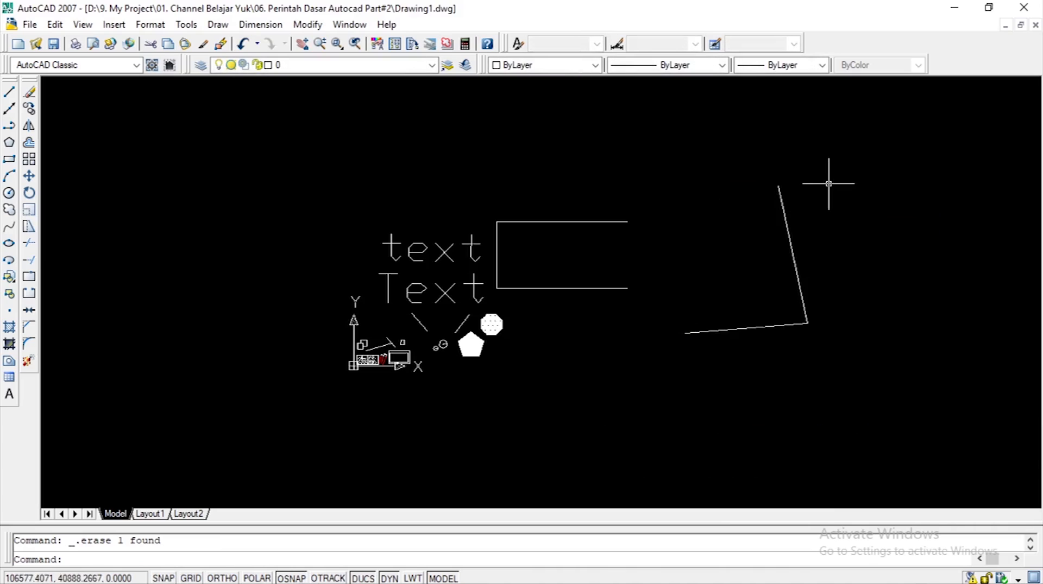
scroll(830, 185, "up", 3)
scroll(670, 192, "down", 4)
scroll(724, 240, "up", 2)
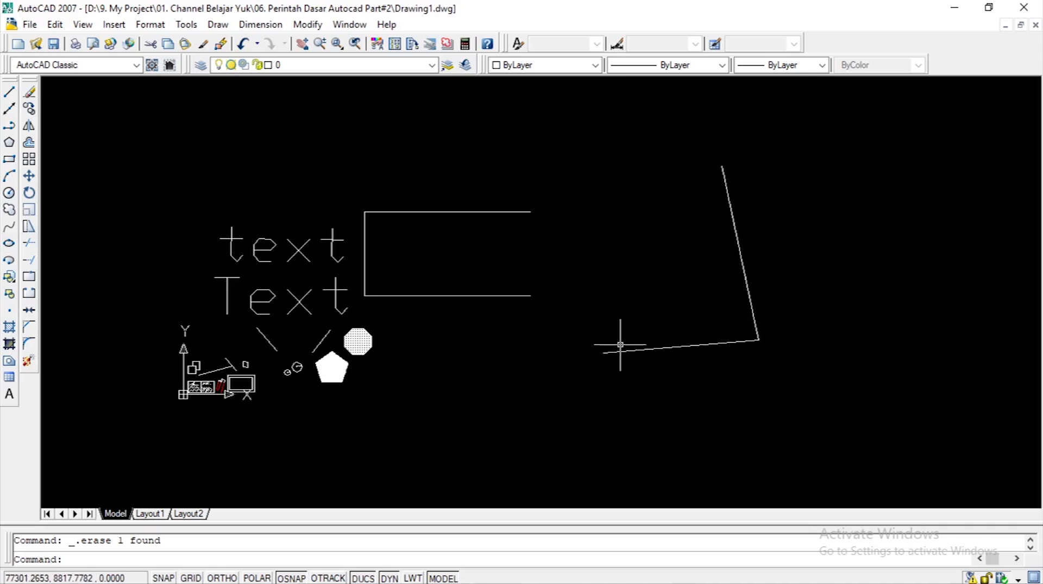
scroll(597, 347, "down", 2)
scroll(621, 375, "up", 2)
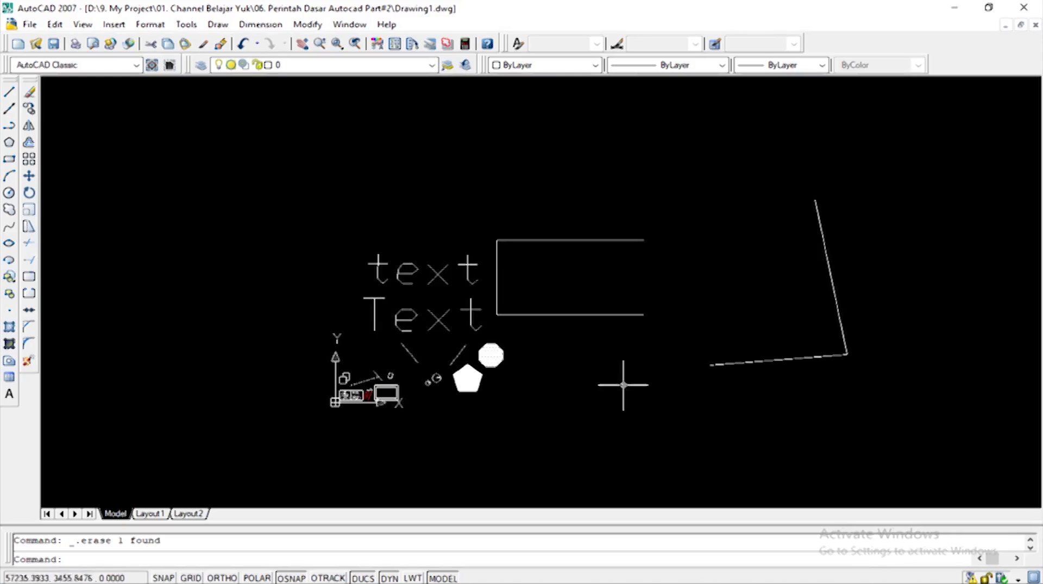
scroll(625, 384, "up", 2)
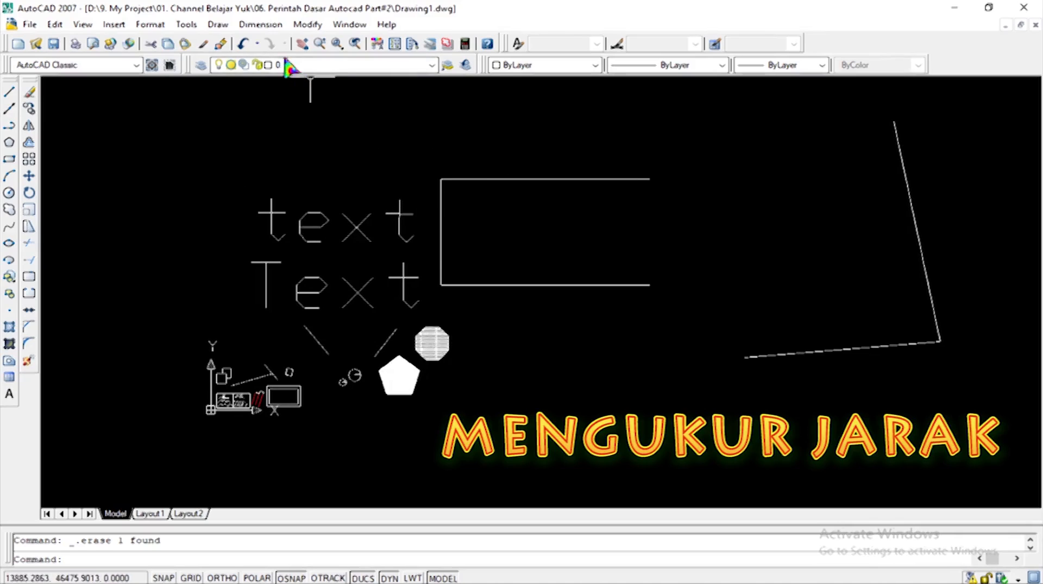
left_click(261, 24)
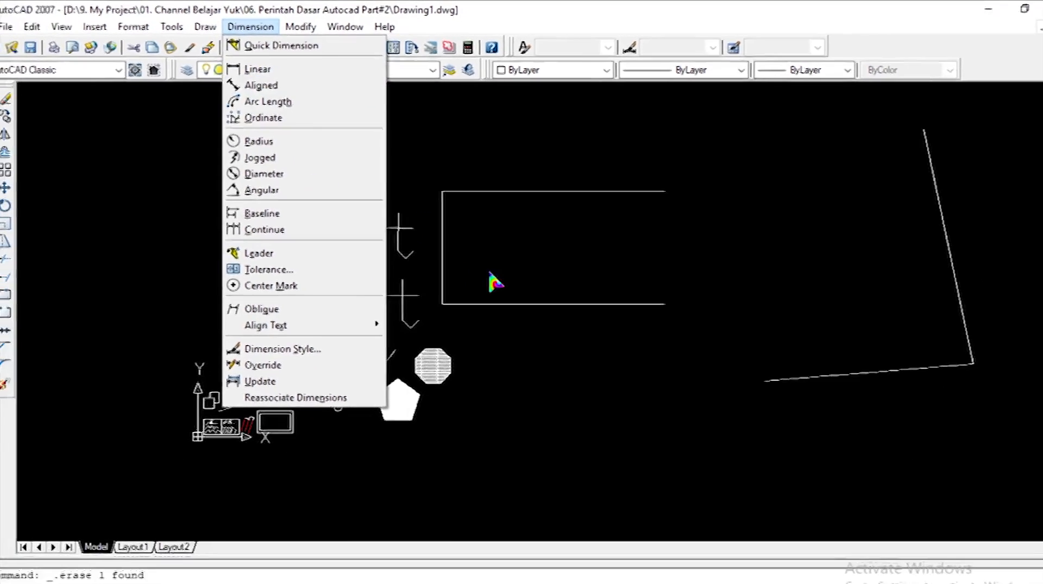
key("Escape")
left_click(514, 350)
left_click(543, 404)
Draw a single-segment diagonal polyline about 35,806 units long, rising to the right above the text objects
scroll(526, 434, "down", 4)
scroll(496, 342, "up", 3)
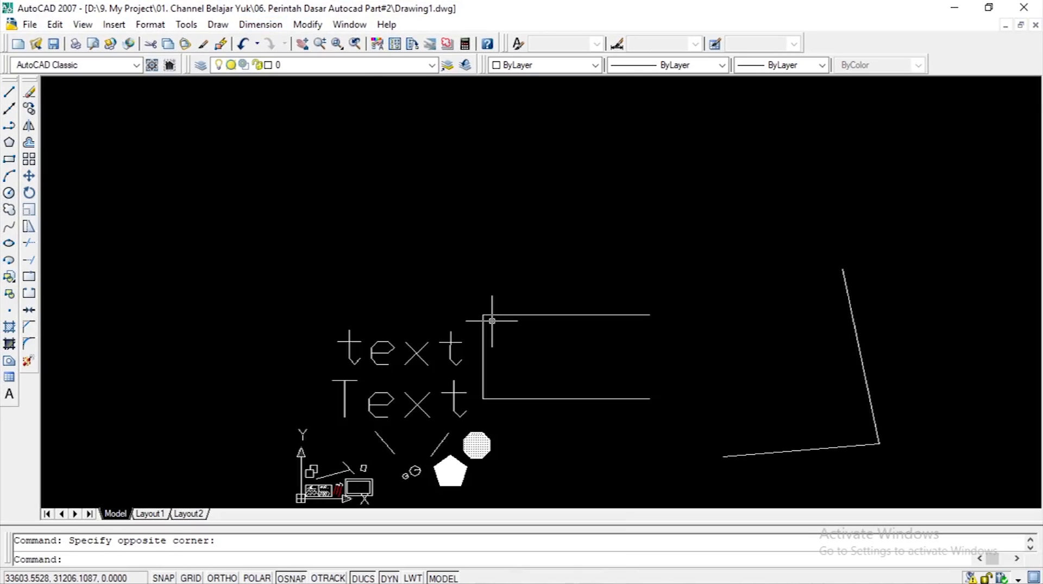
type("pl")
key("Return")
left_click(394, 273)
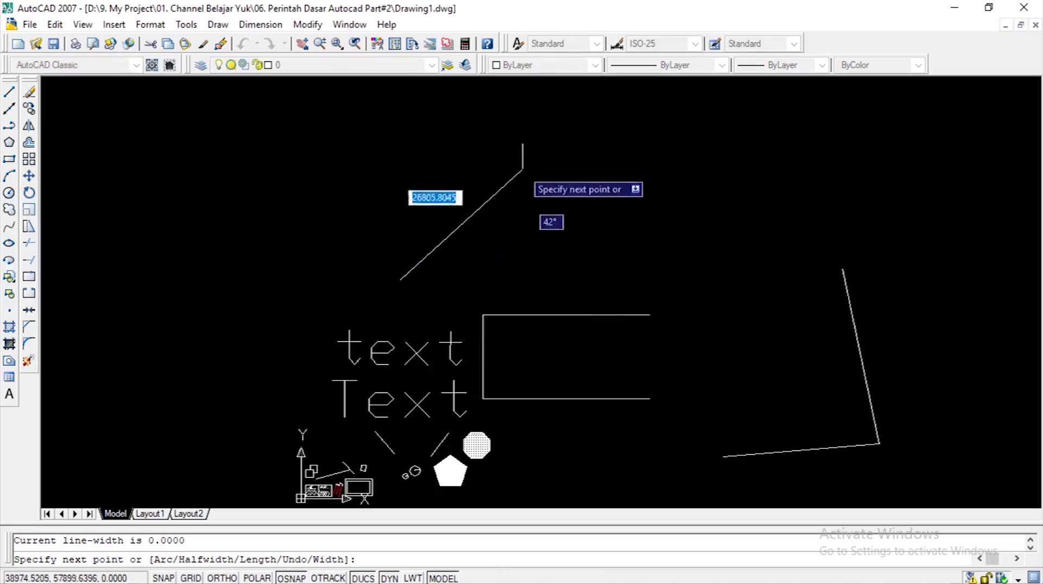
left_click(549, 142)
key("Escape")
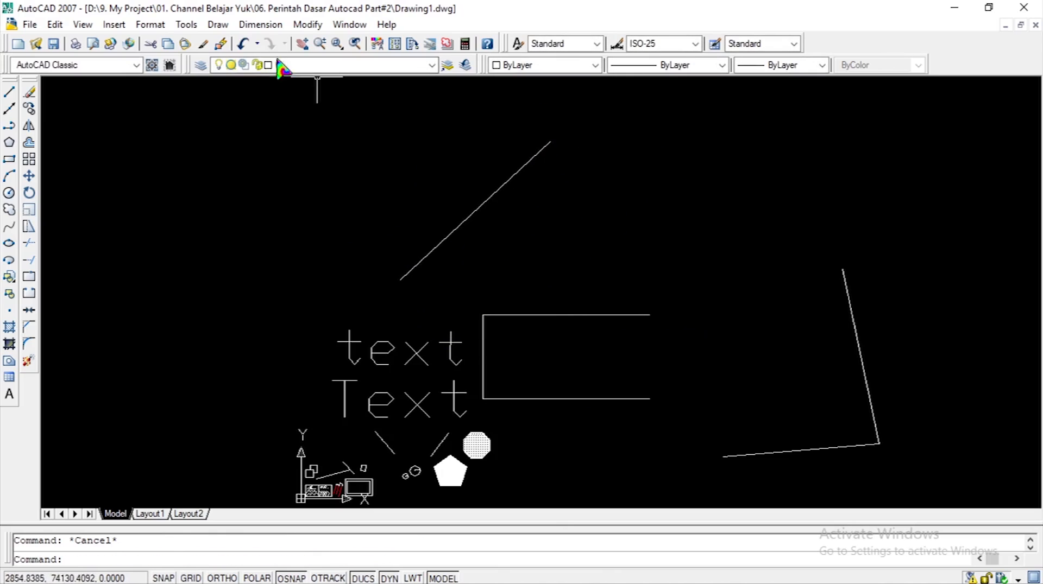
Add a horizontal linear dimension above the diagonal line between its endpoints and inspect its text size
left_click(250, 25)
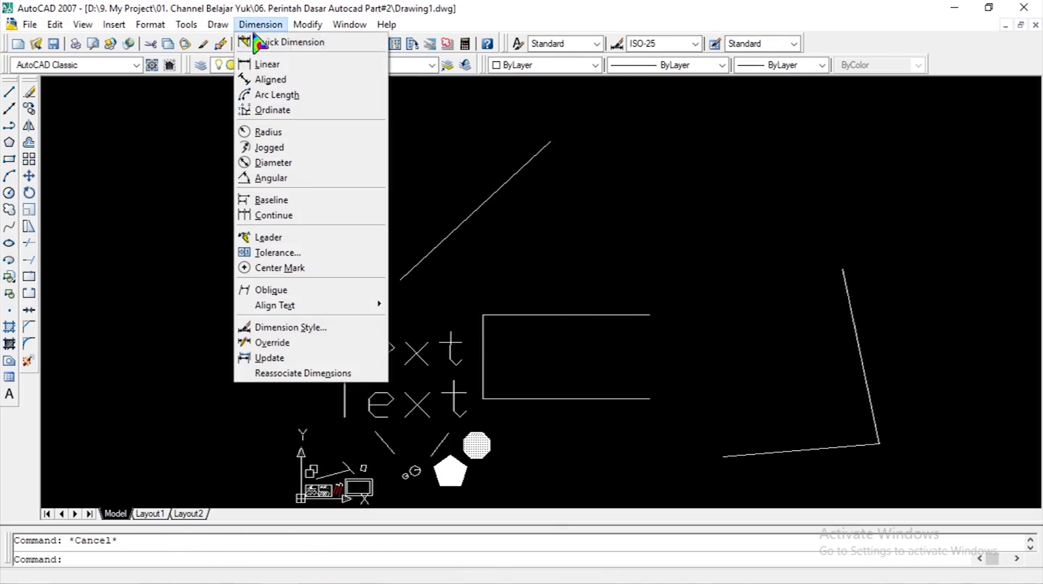
left_click(270, 69)
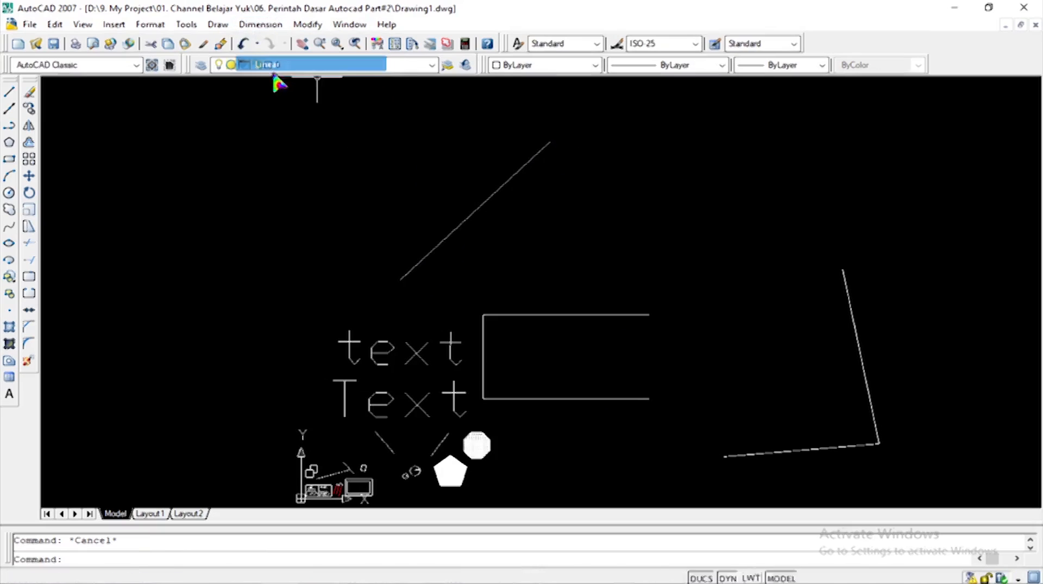
left_click(400, 279)
left_click(549, 142)
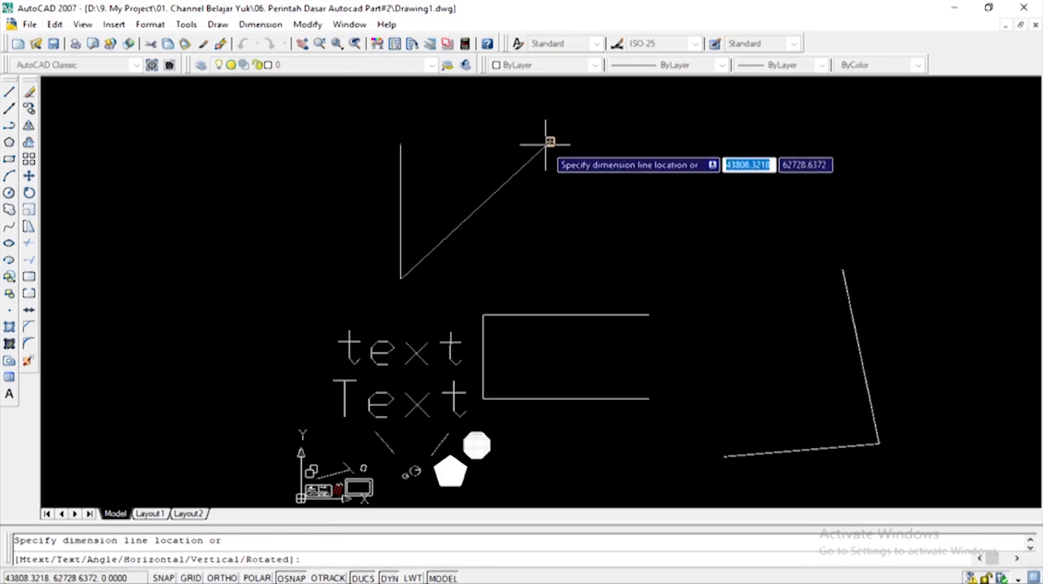
left_click(550, 116)
scroll(472, 112, "up", 5)
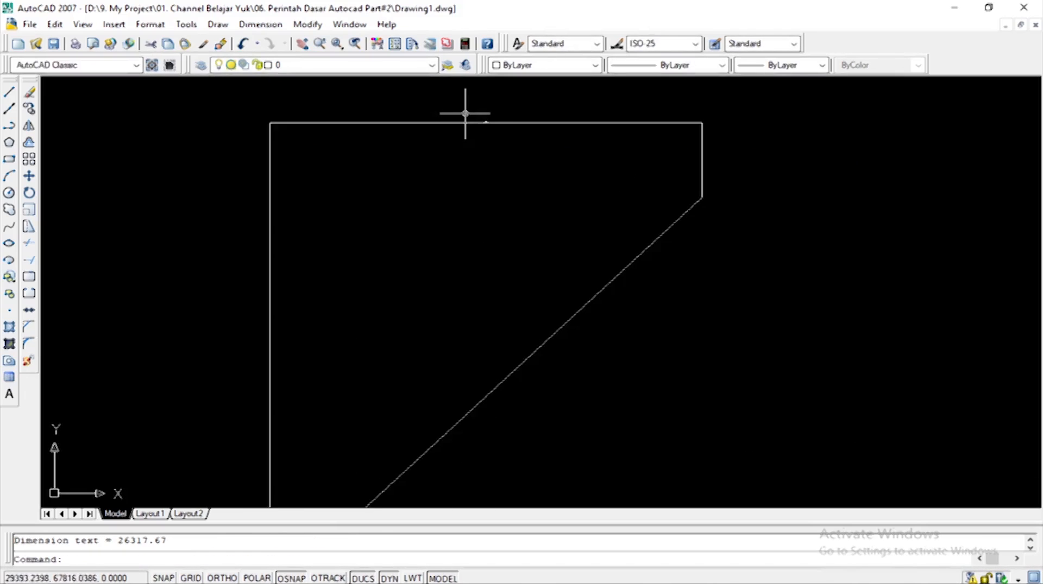
scroll(498, 128, "up", 2)
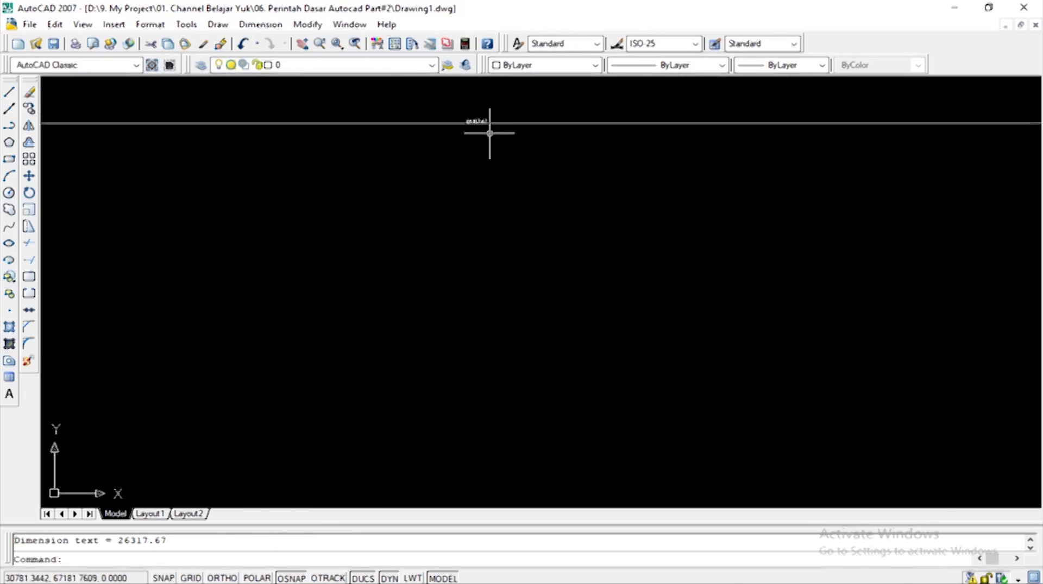
scroll(489, 133, "down", 6)
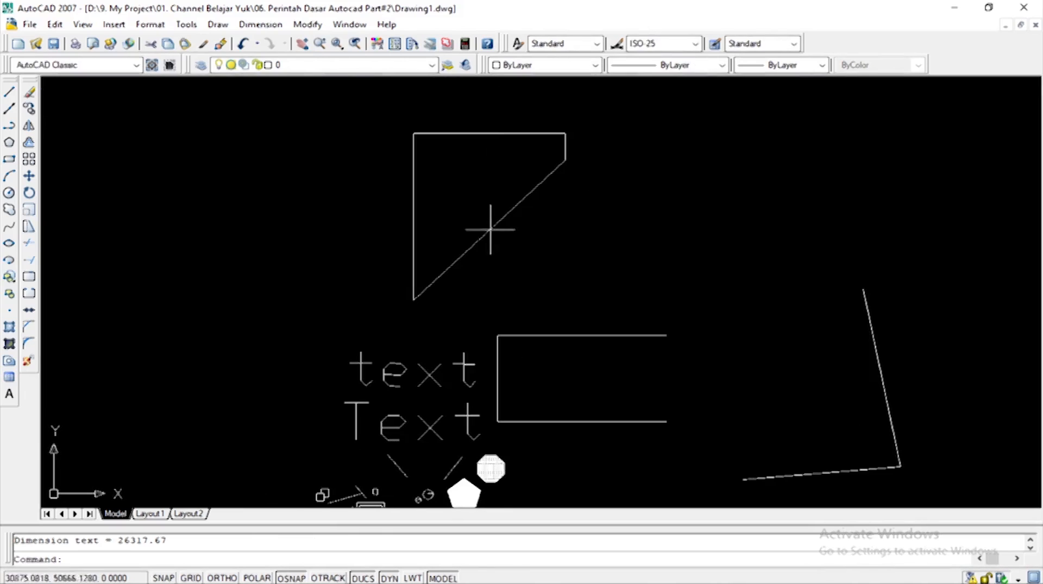
scroll(495, 122, "up", 8)
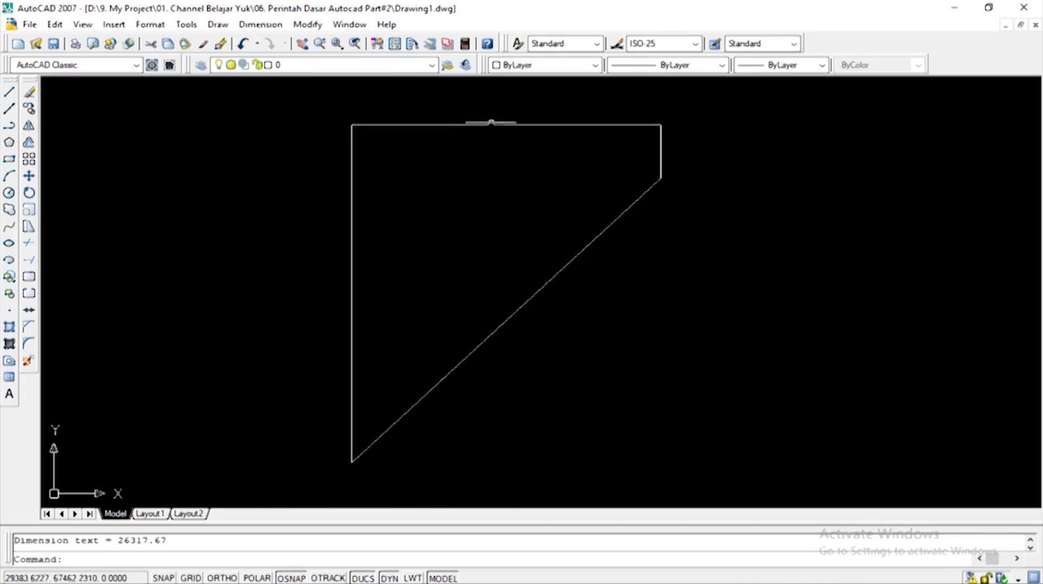
scroll(504, 138, "down", 8)
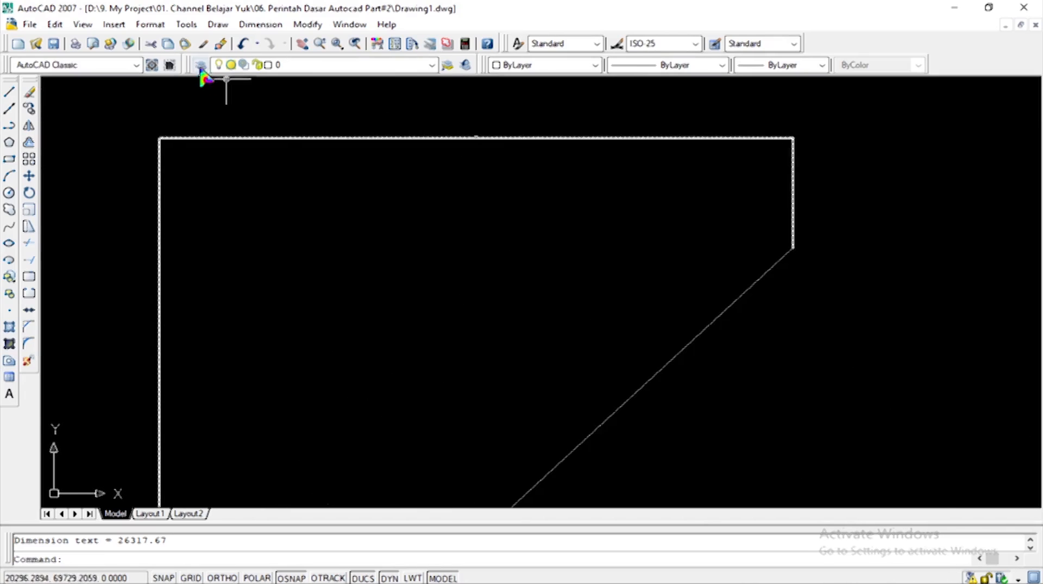
Increase the text height of the ISO-25 dimension style
left_click(260, 24)
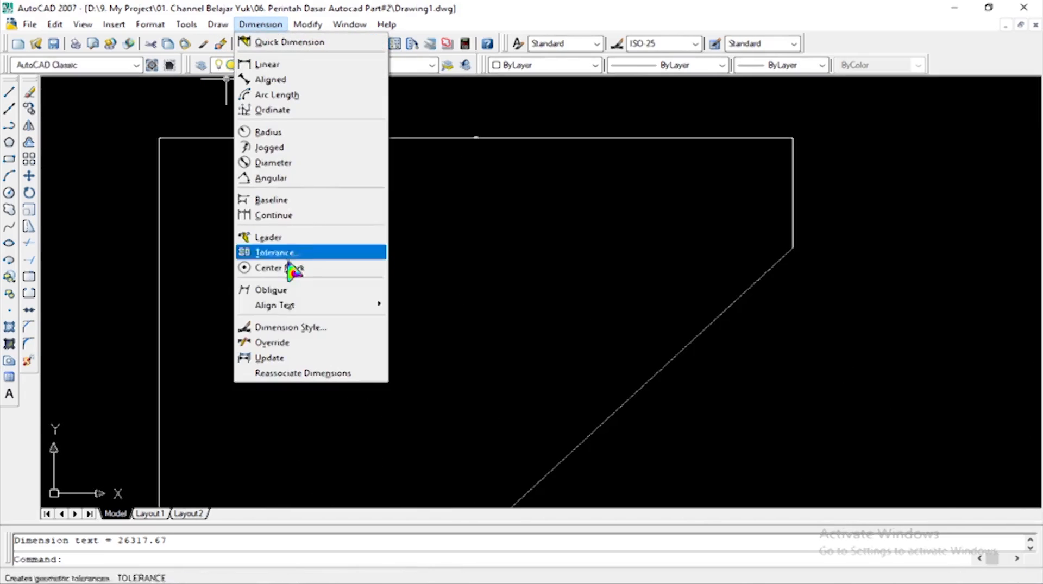
left_click(285, 328)
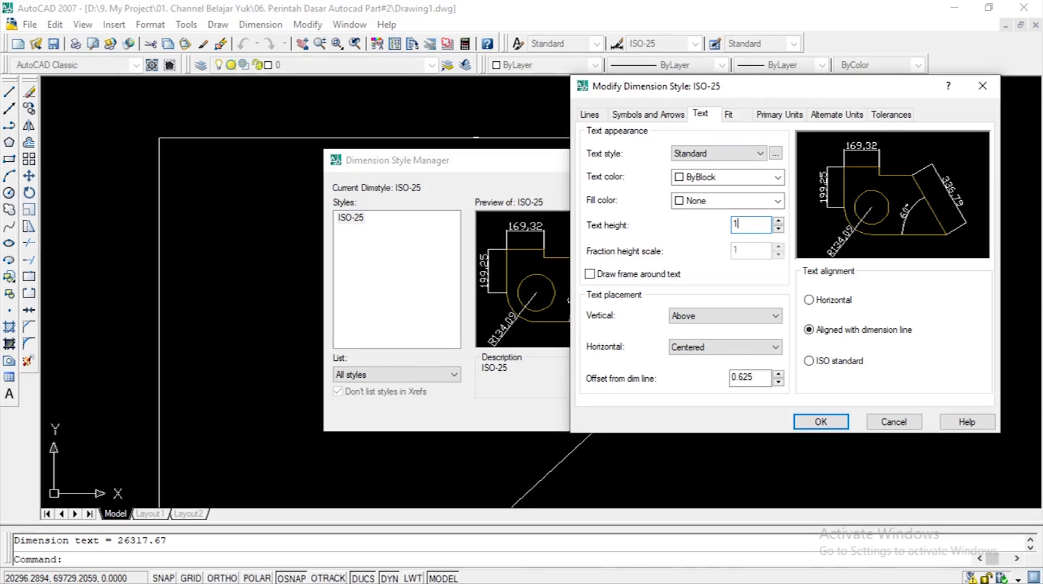
left_click(809, 422)
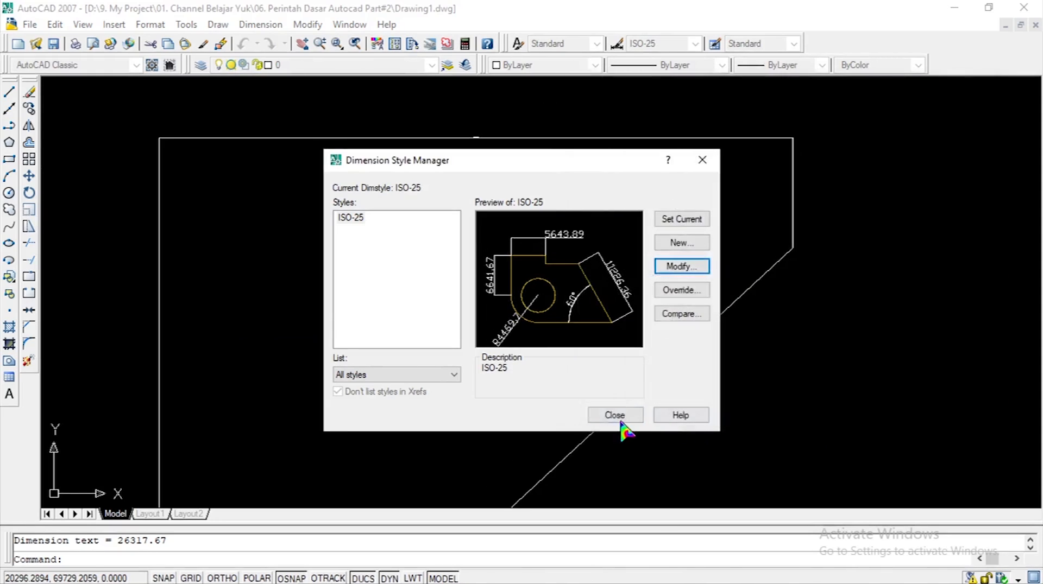
left_click(617, 419)
Delete the horizontal dimension above the diagonal line
left_click(508, 269)
left_click(466, 162)
key("Delete")
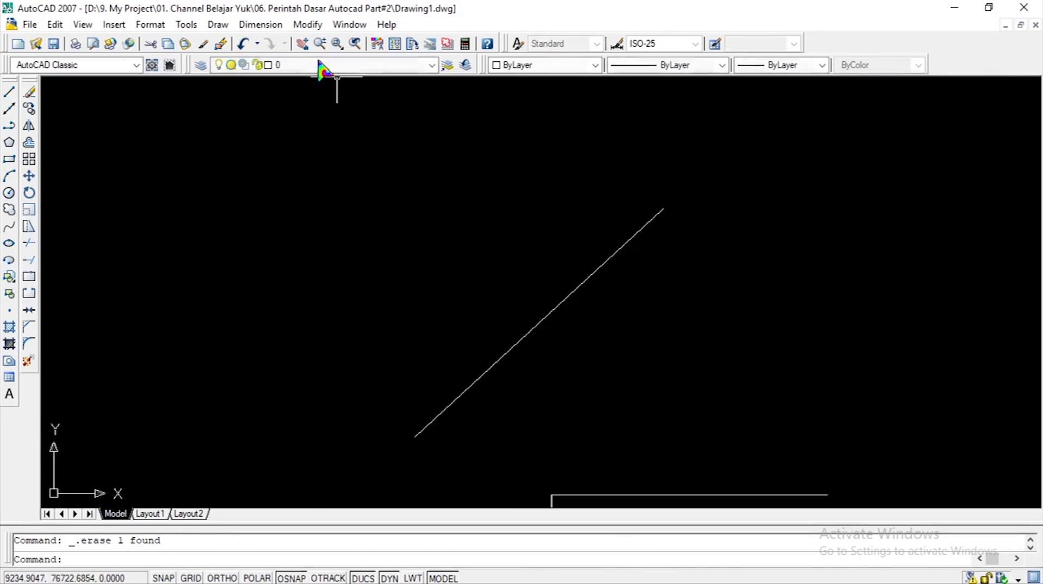
Dimension the horizontal distance between the diagonal line's endpoints with a linear dimension placed just above the line
left_click(260, 25)
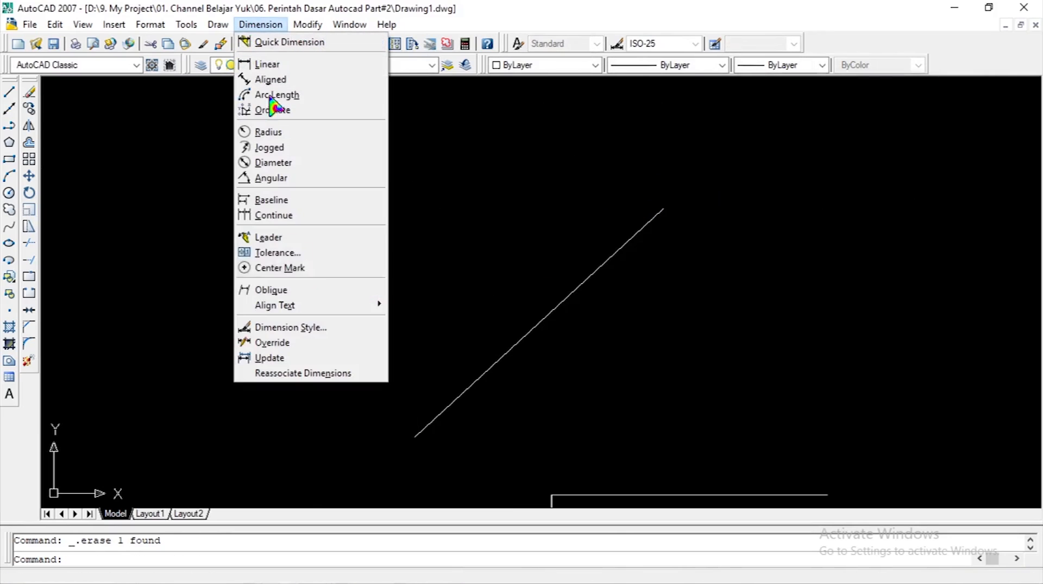
left_click(265, 65)
left_click(415, 436)
left_click(663, 208)
left_click(585, 192)
left_click(482, 257)
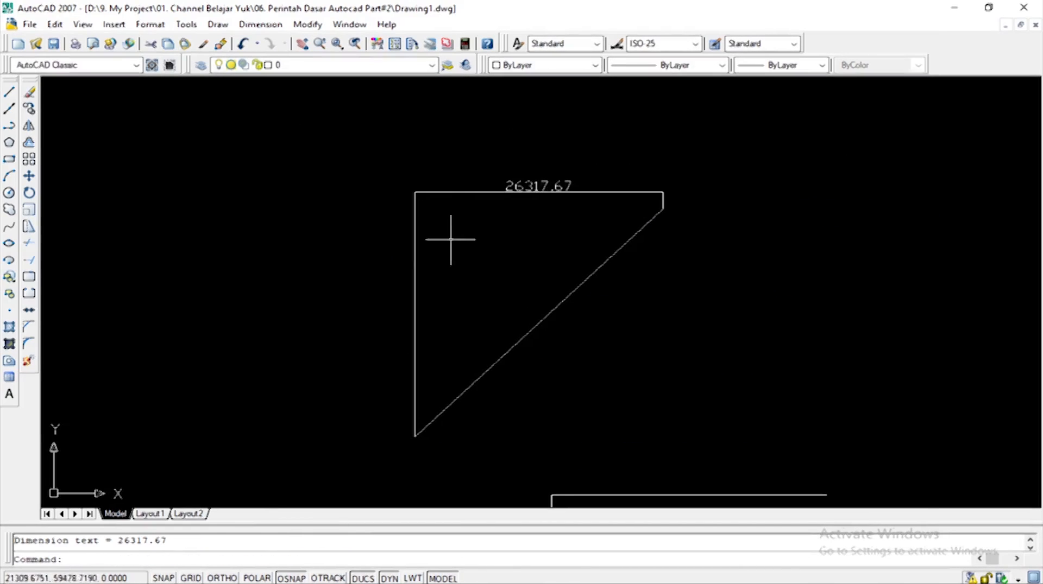
left_click(398, 223)
key("Escape")
Dimension the true length of the diagonal line with an aligned dimension placed along its lower-right side
scroll(539, 164, "down", 2)
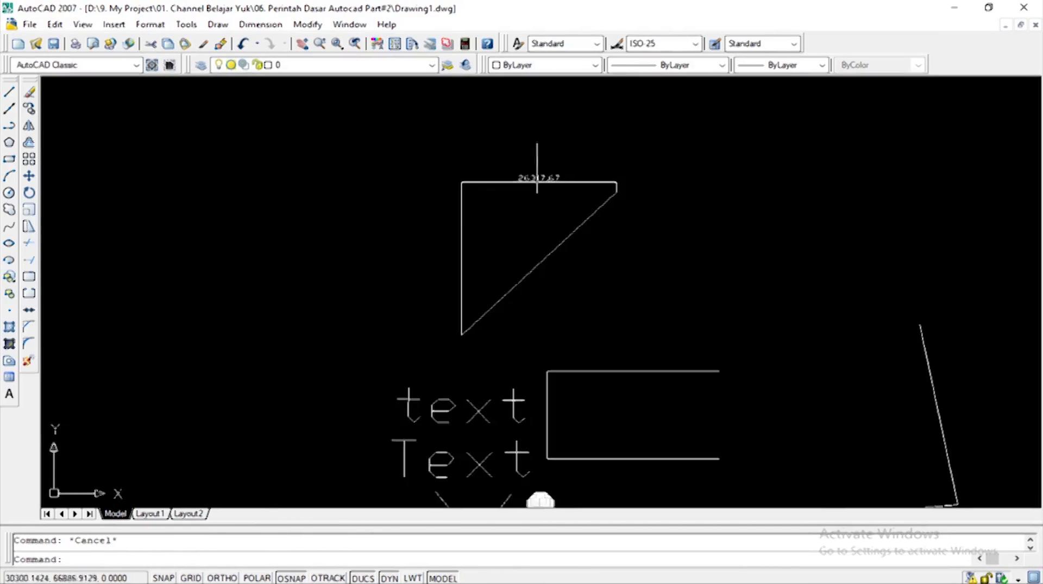
scroll(498, 228, "up", 1)
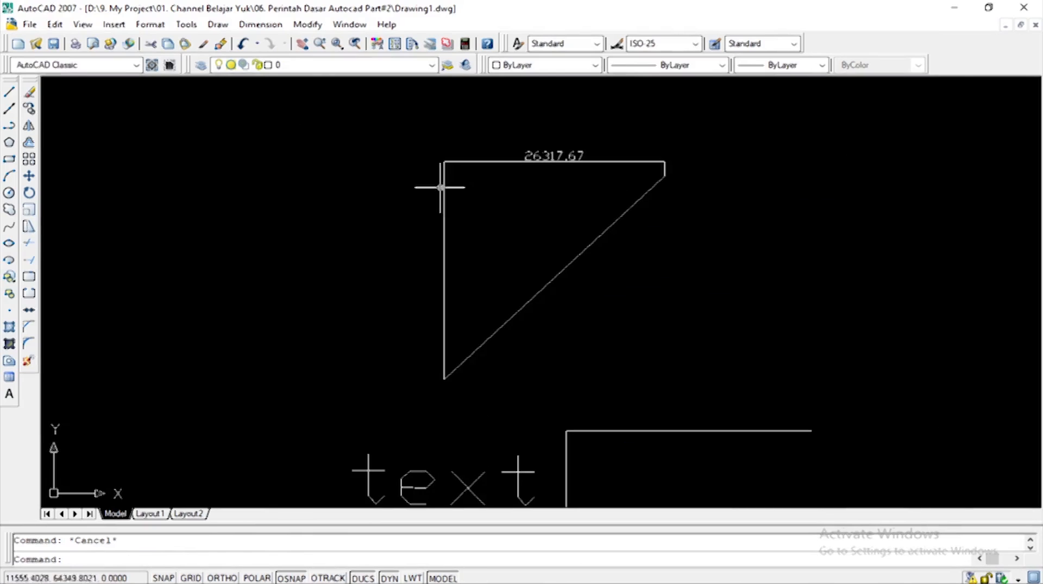
left_click(259, 26)
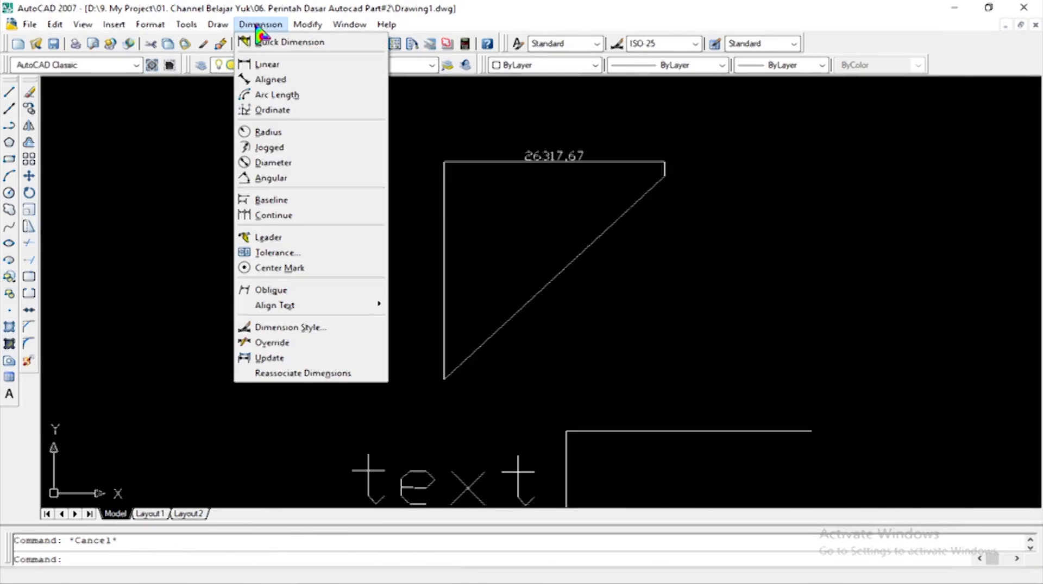
left_click(256, 80)
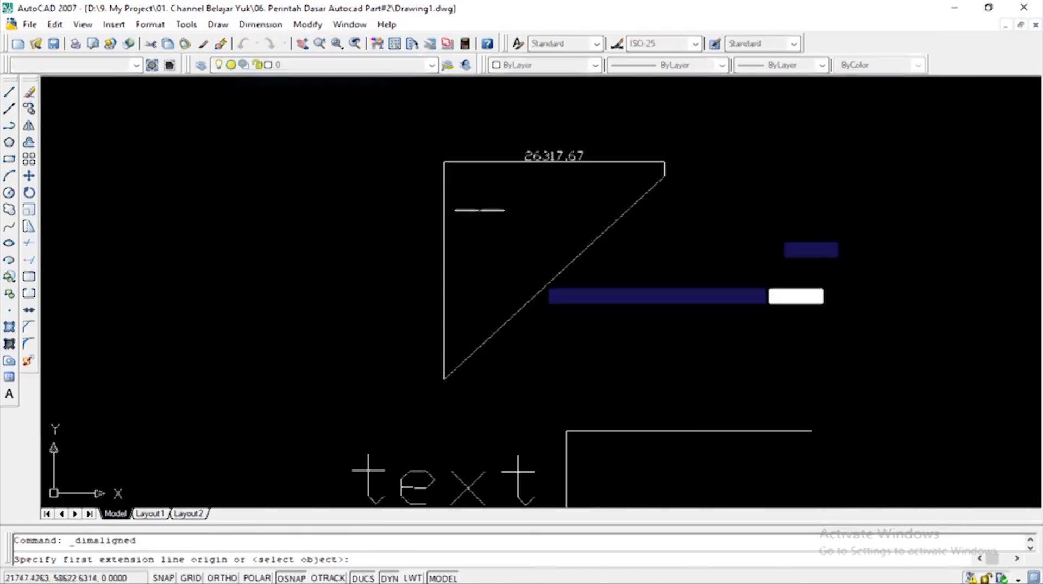
left_click(444, 379)
left_click(666, 178)
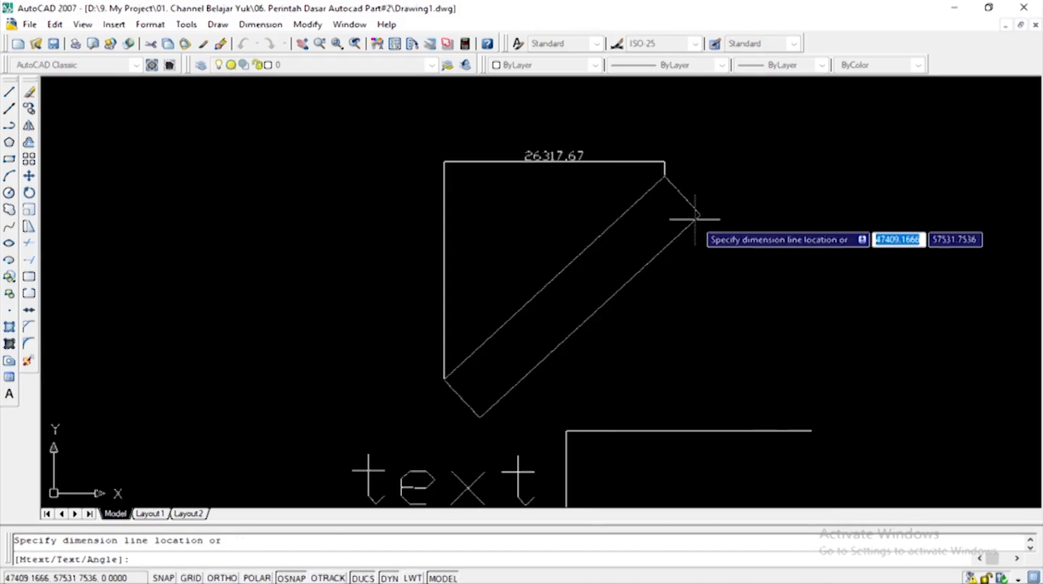
left_click(695, 220)
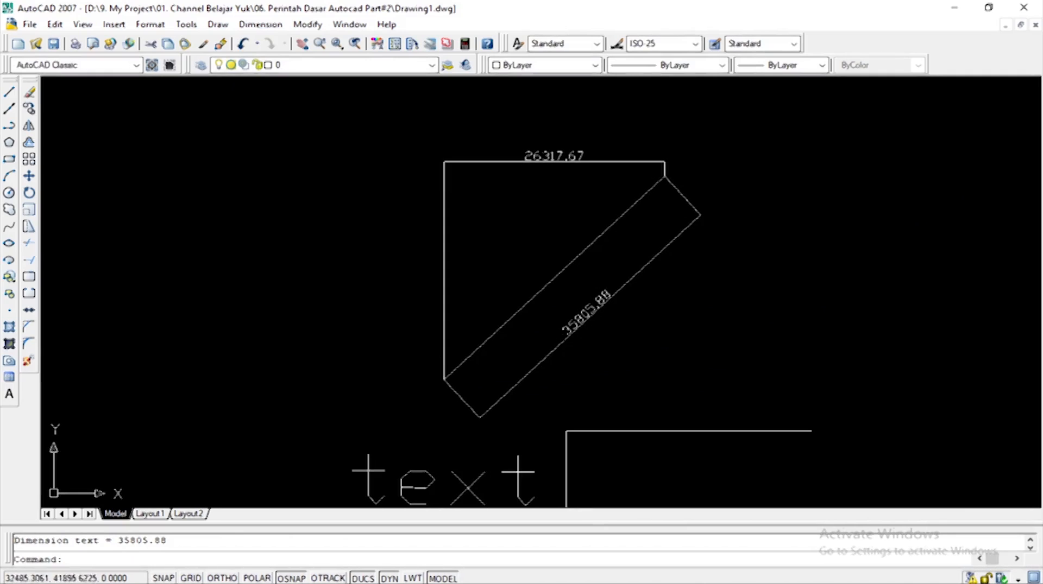
Select the horizontal dimension and the aligned dimension in turn to compare them, clearing each selection
left_click(552, 193)
left_click(516, 139)
key("Escape")
left_click(619, 317)
left_click(572, 354)
key("Escape")
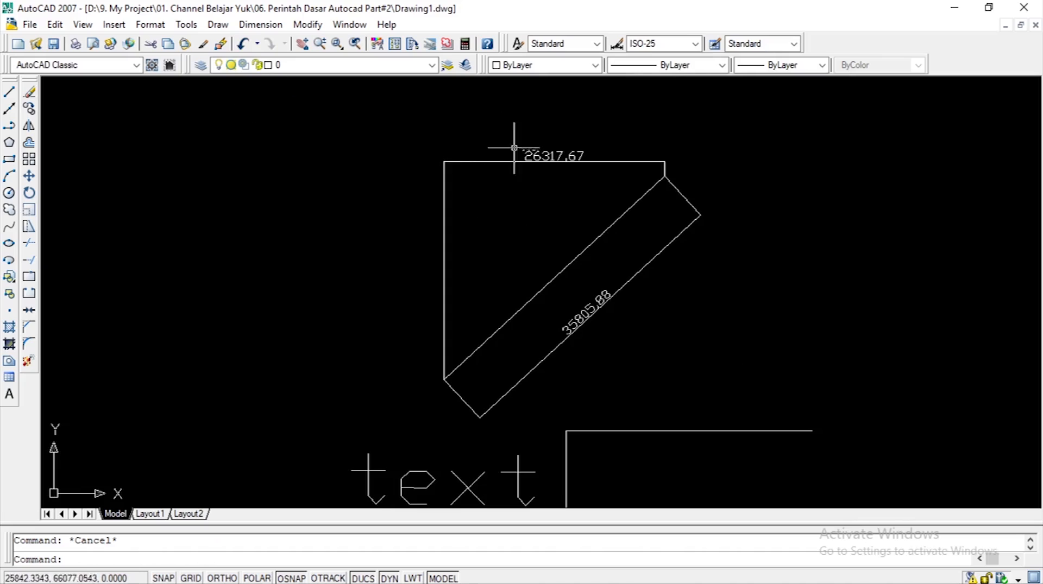
Add a Y-coordinate ordinate dimension at the open right end of the three-sided rectangle's upper line, with its leader running right
scroll(514, 148, "down", 2)
scroll(518, 126, "down", 3)
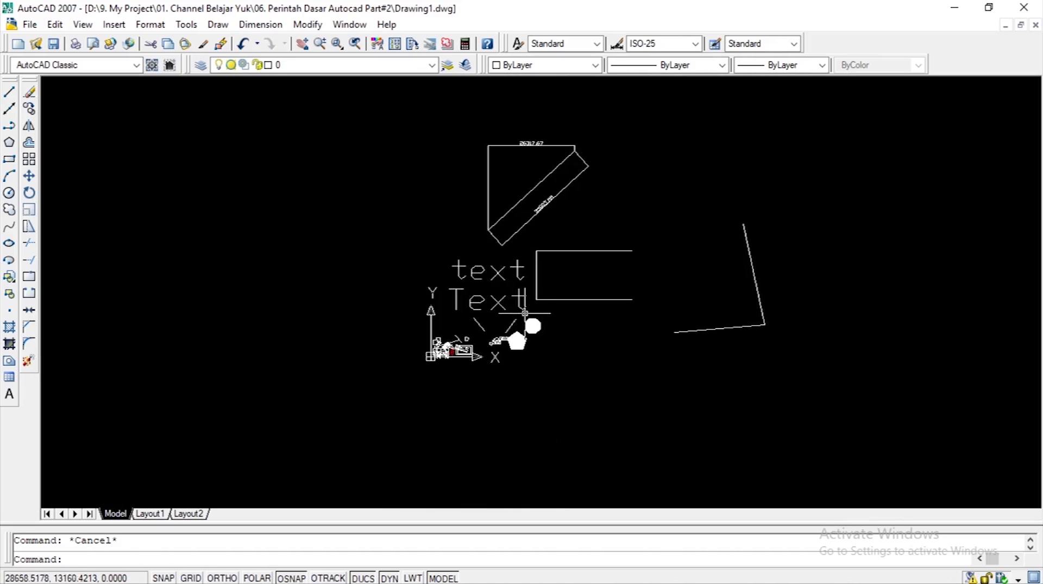
scroll(550, 227, "up", 2)
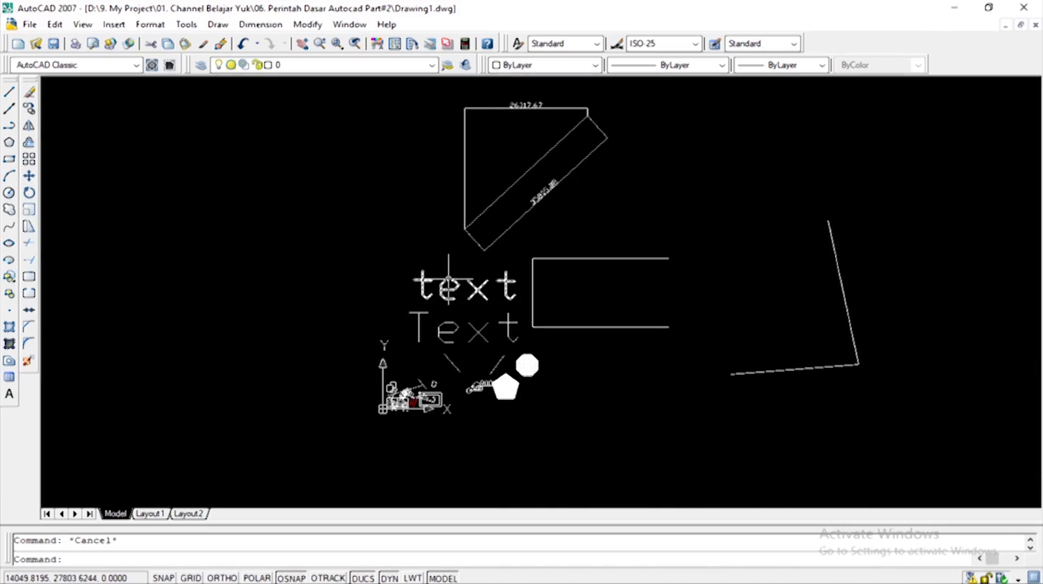
left_click(262, 24)
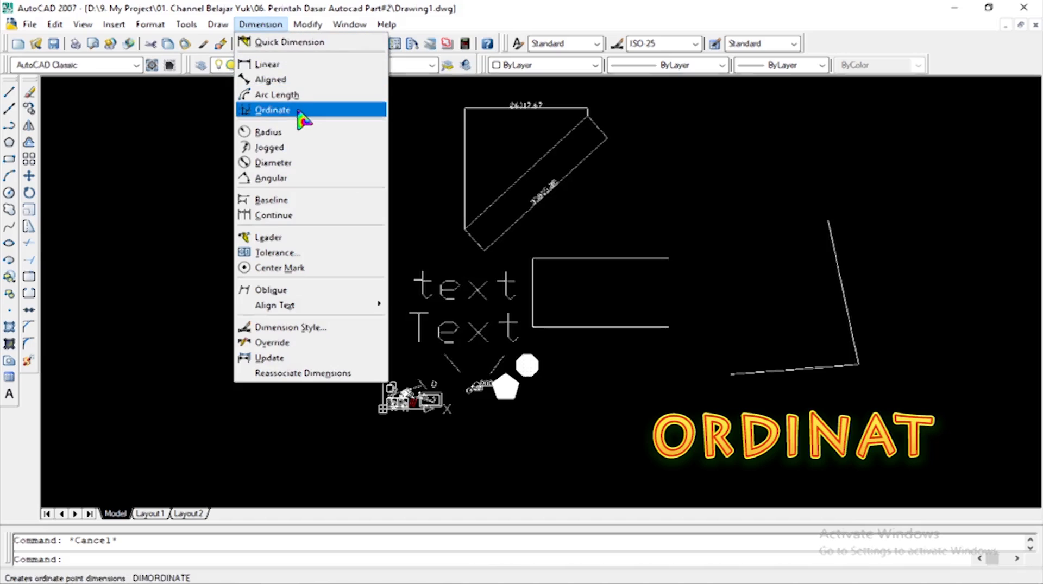
left_click(255, 113)
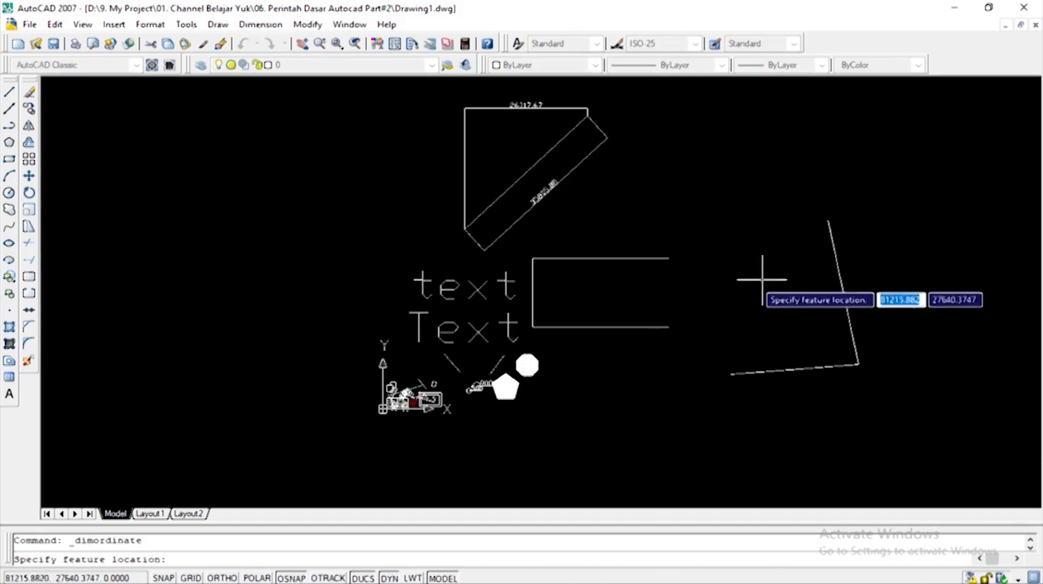
scroll(689, 283, "up", 3)
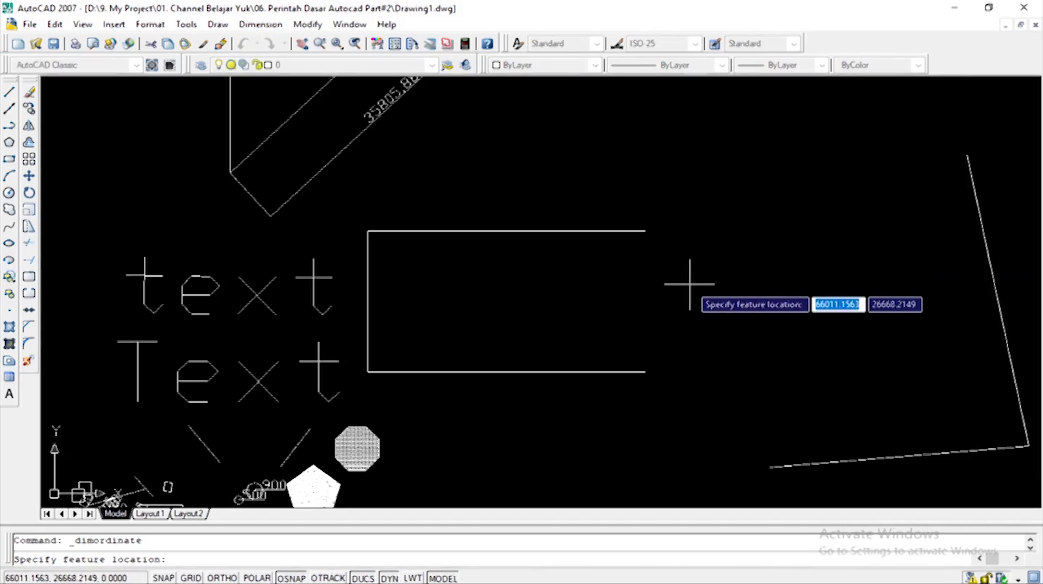
scroll(680, 298, "down", 2)
scroll(684, 314, "up", 2)
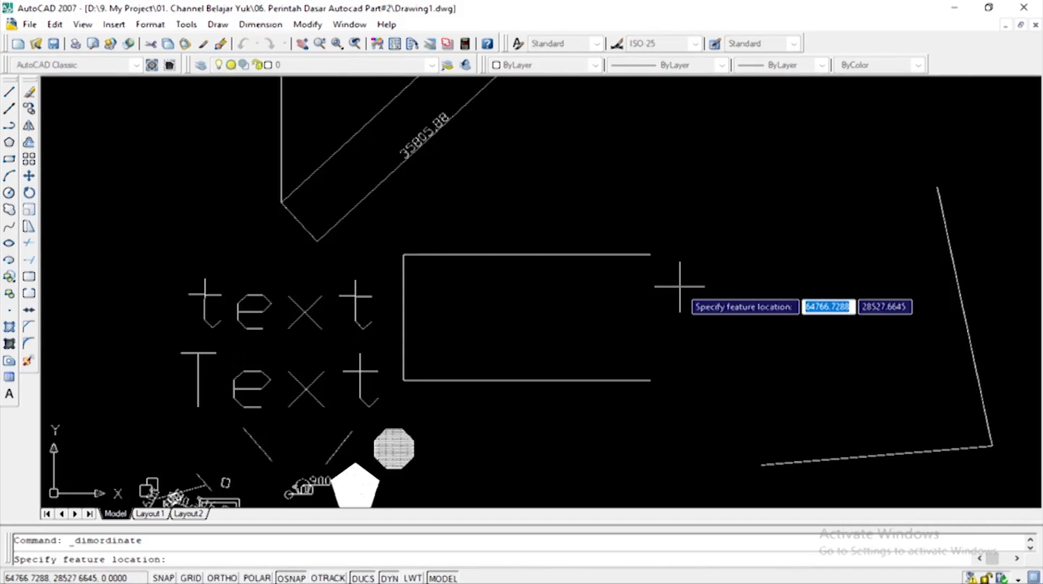
scroll(650, 250, "up", 3)
left_click(645, 248)
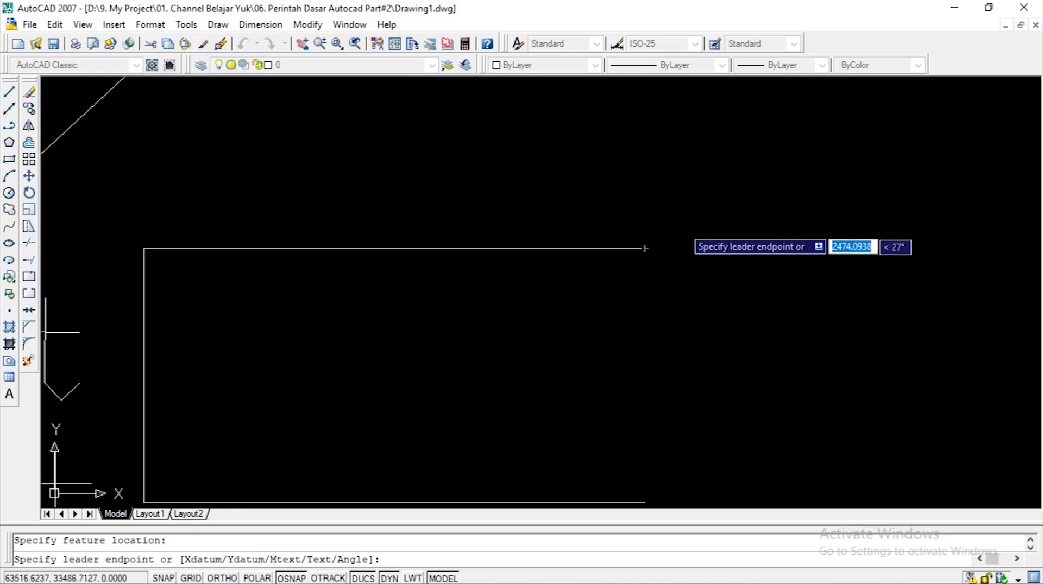
left_click(645, 248)
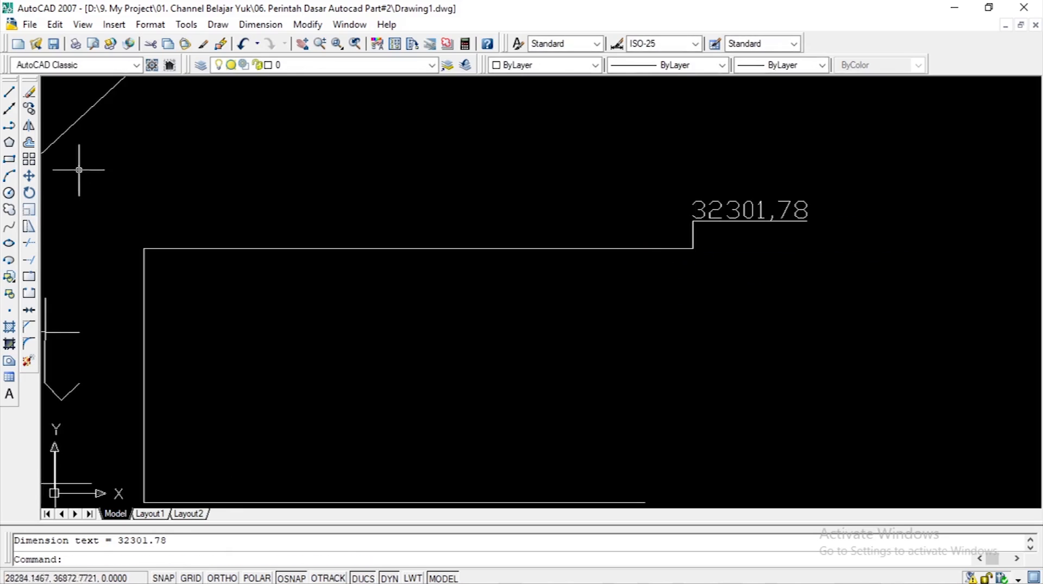
Add an X-coordinate ordinate dimension upward from the leader bend beyond the upper line's right end
left_click(250, 24)
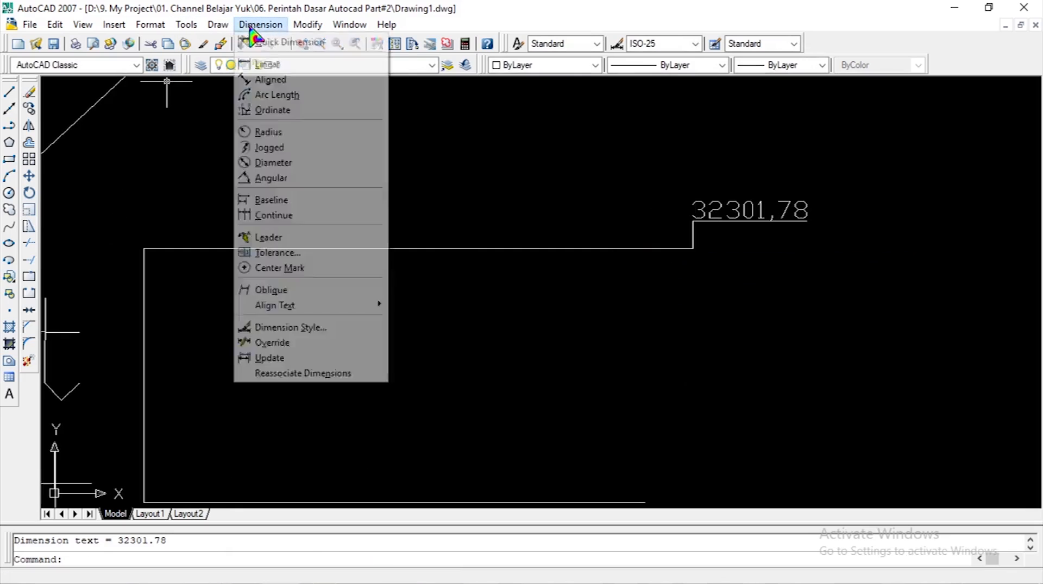
left_click(273, 109)
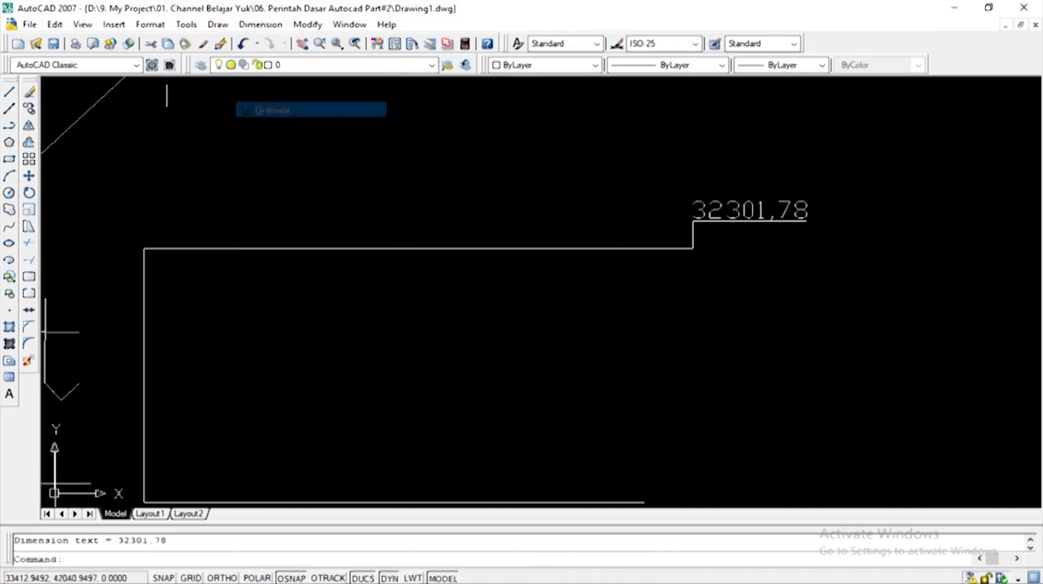
left_click(691, 249)
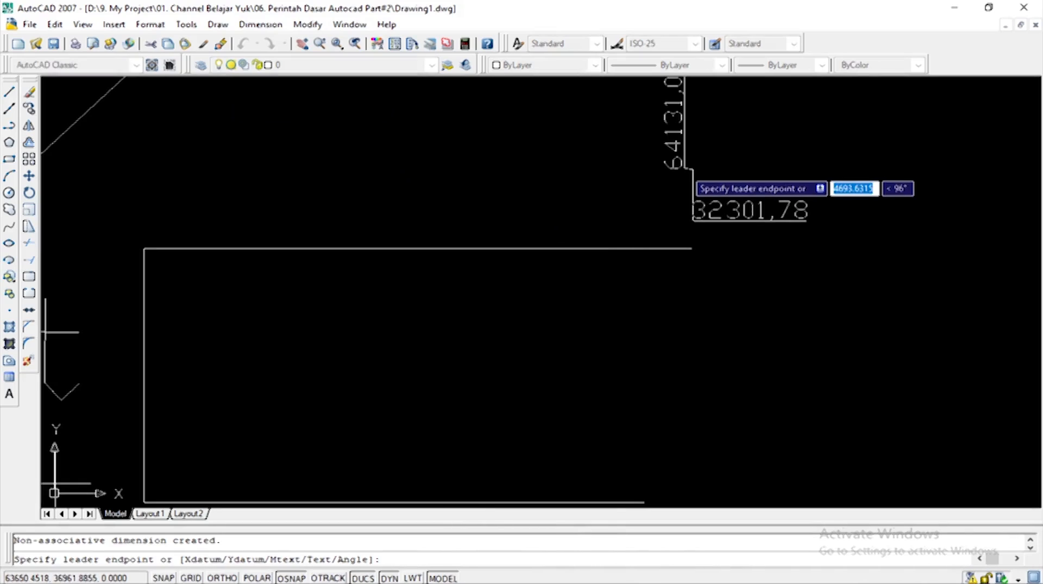
left_click(686, 170)
Add a Y-coordinate ordinate dimension at the three-sided rectangle's upper-left corner, with its leader running left
scroll(760, 185, "down", 5)
scroll(760, 201, "up", 3)
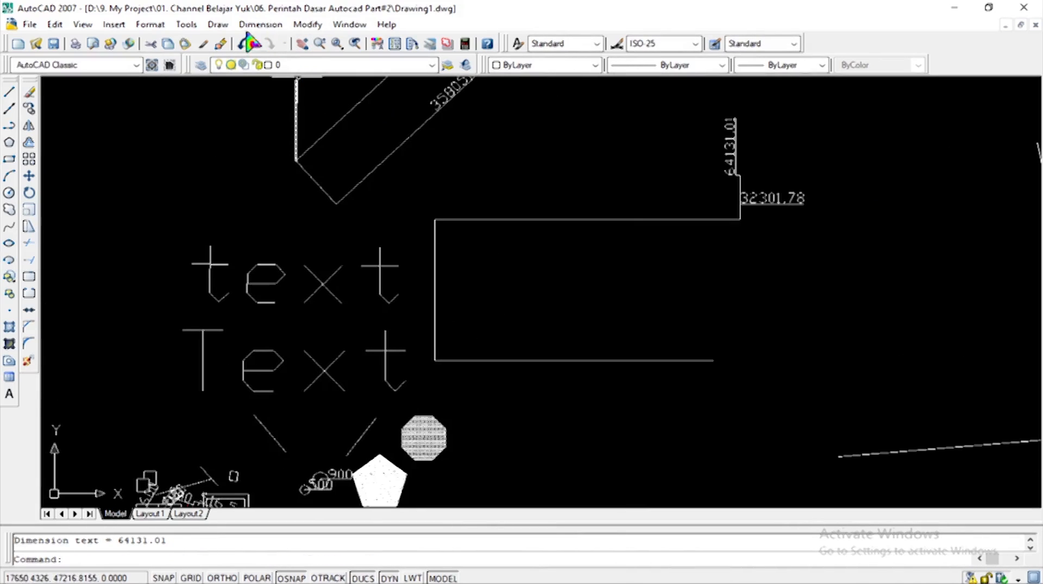
left_click(261, 25)
left_click(271, 110)
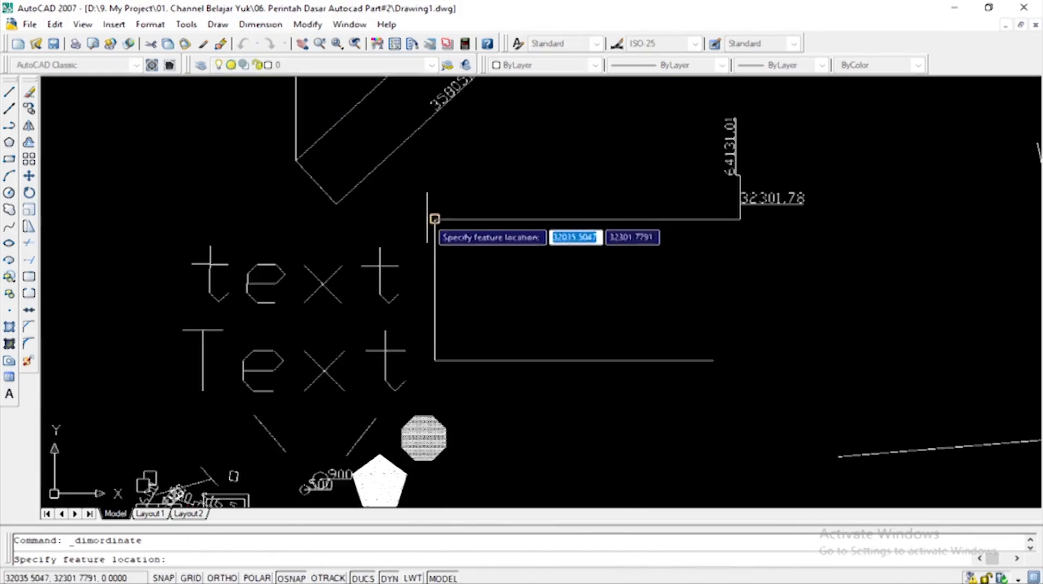
left_click(434, 219)
scroll(429, 217, "up", 5)
left_click(417, 213)
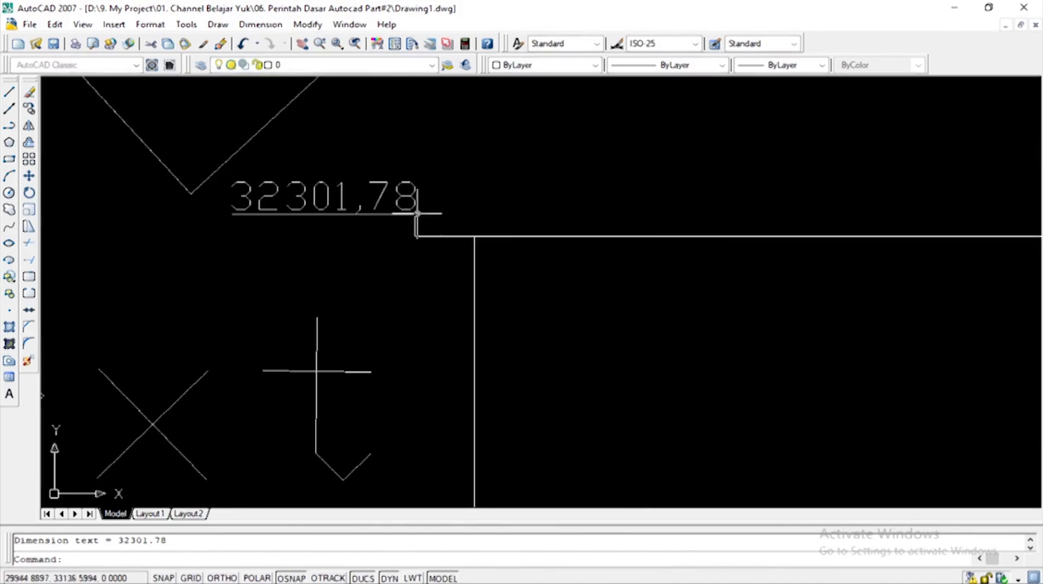
Add an X-coordinate ordinate dimension at the three-sided rectangle's upper-left corner, with its leader running upward
key("Return")
left_click(474, 237)
scroll(476, 259, "down", 4)
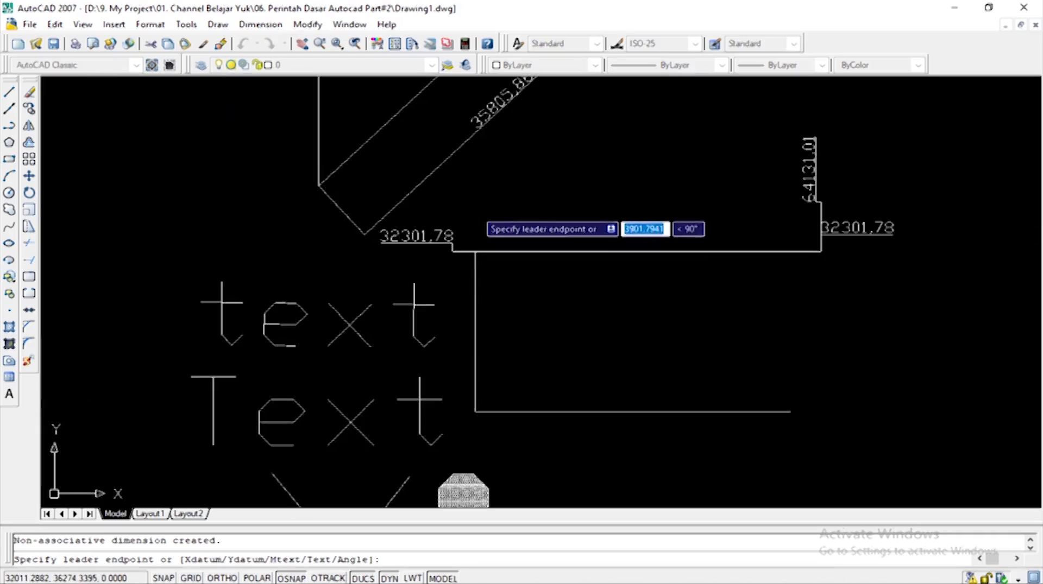
left_click(477, 214)
Add a Y-coordinate ordinate dimension at the three-sided rectangle's lower-left corner, with its leader running left
scroll(467, 381, "down", 3)
scroll(485, 333, "up", 5)
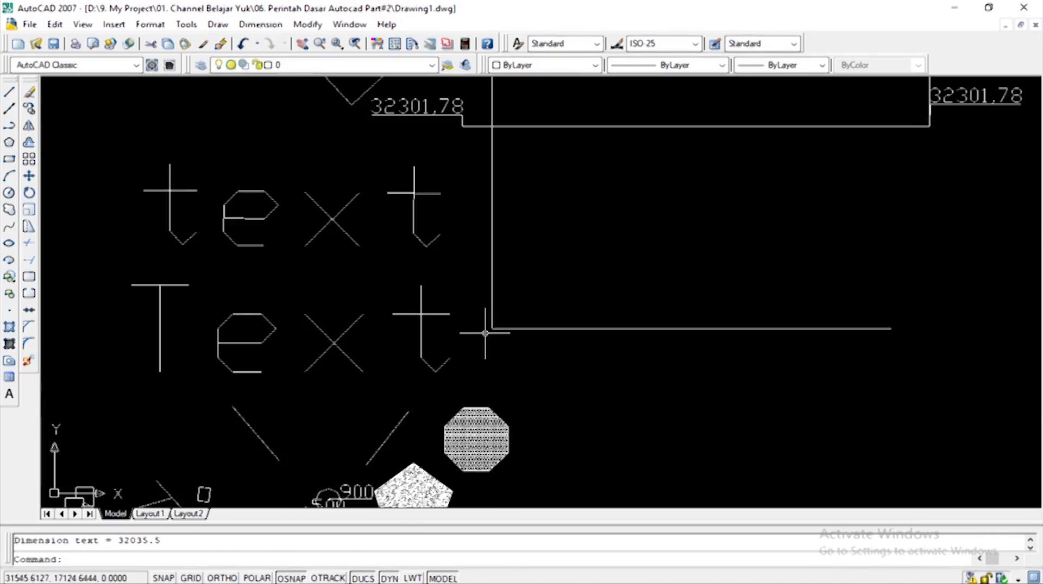
key("Return")
left_click(491, 329)
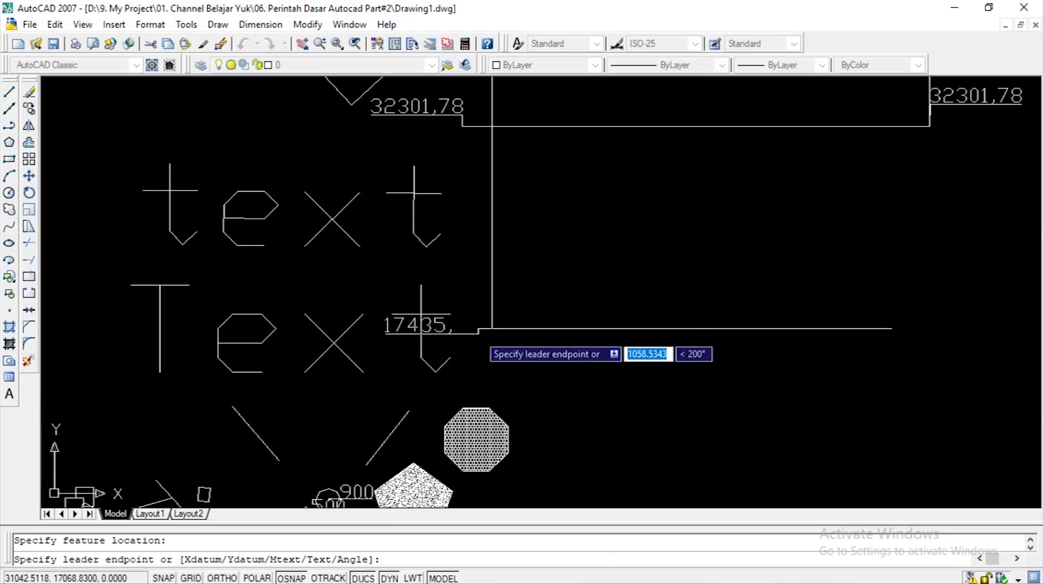
left_click(493, 328)
Add an X-coordinate ordinate dimension at the three-sided rectangle's lower-left corner, with its leader running downward
key("Return")
left_click(493, 330)
scroll(491, 331, "down", 3)
scroll(488, 338, "up", 5)
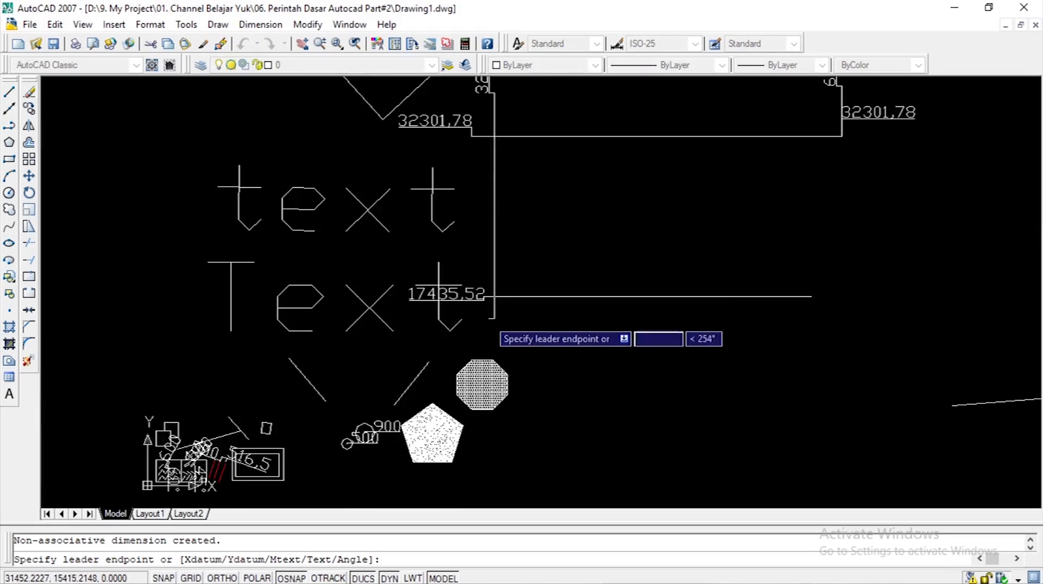
left_click(488, 328)
Add a Y-coordinate ordinate dimension at the open right end of the rectangle's lower line, with its leader running right
scroll(545, 323, "down", 5)
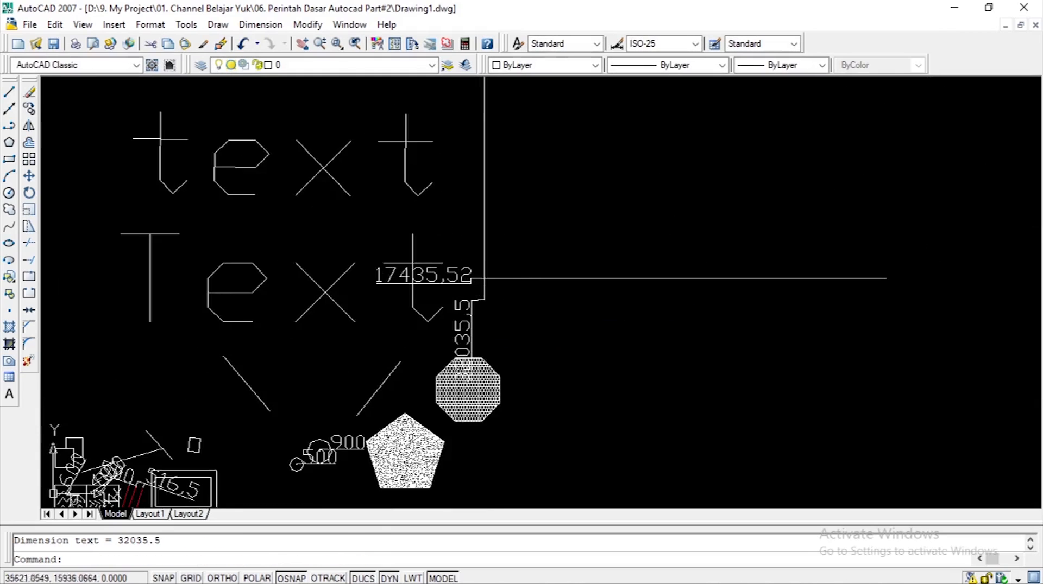
scroll(618, 293, "up", 3)
left_click(628, 274)
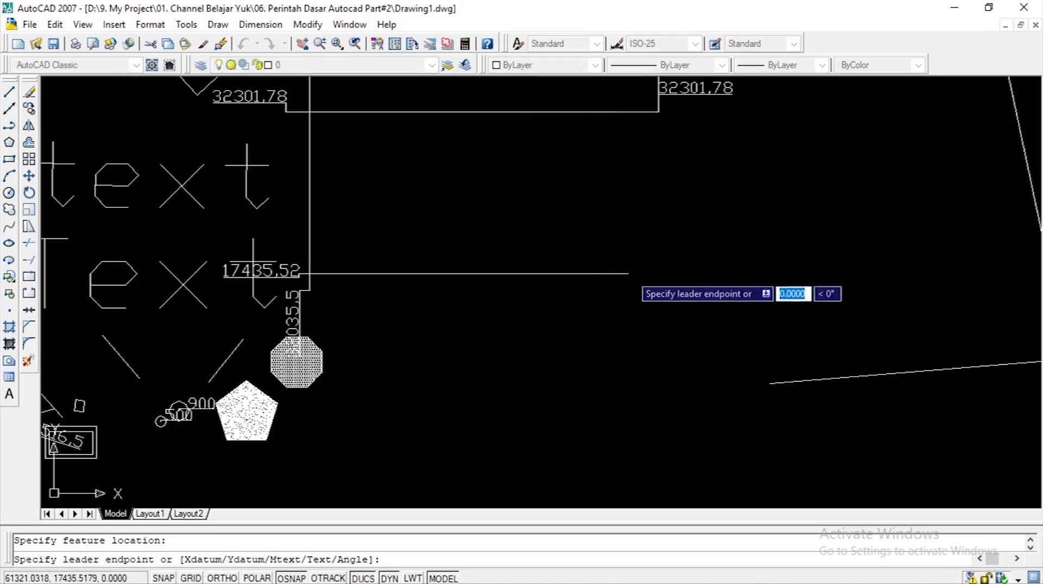
left_click(646, 264)
Add an X-coordinate ordinate dimension at the open right end of the rectangle's lower line, with its leader running downward
key("Return")
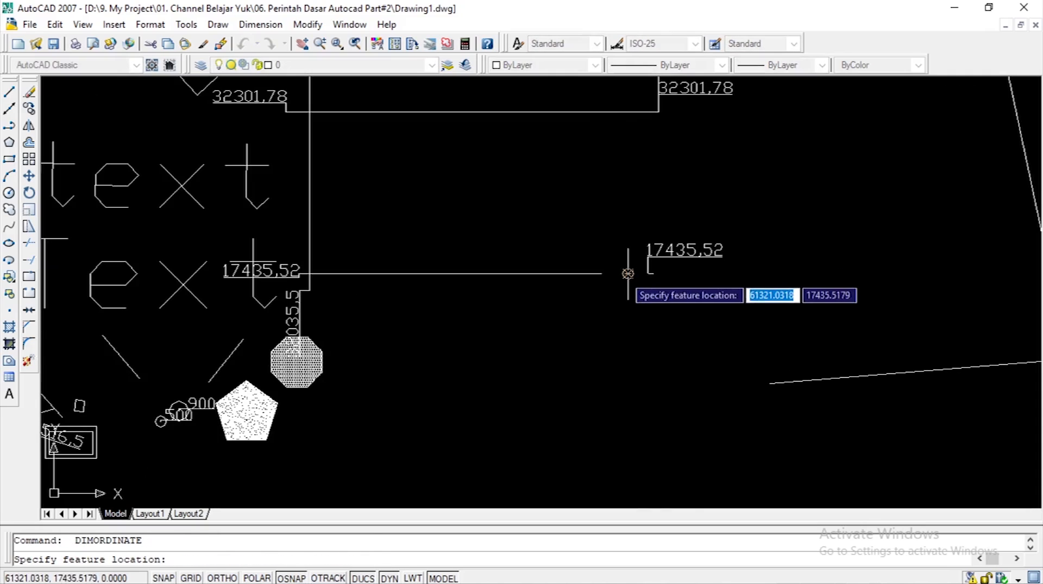
left_click(628, 274)
left_click(605, 320)
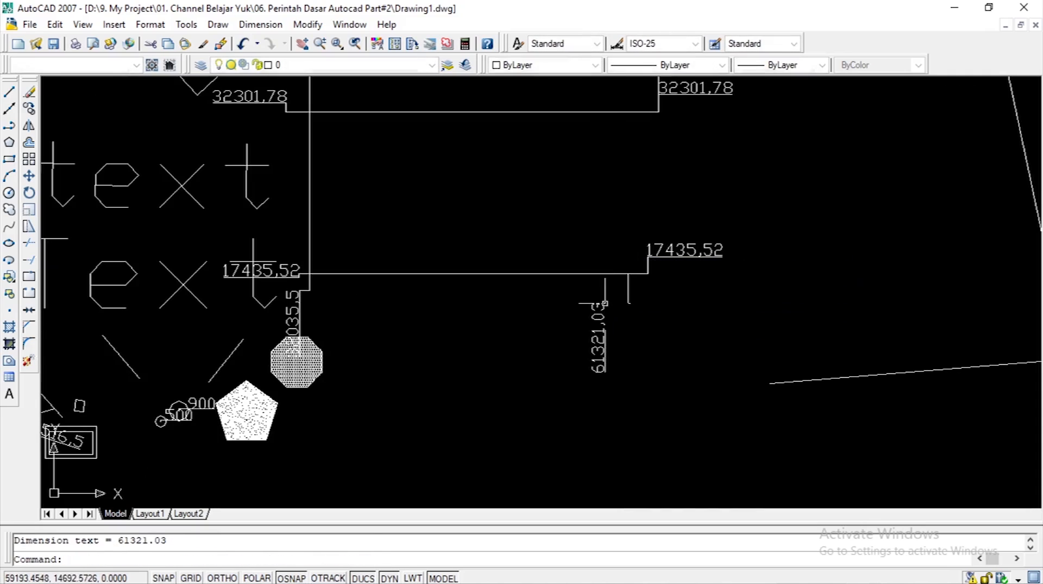
scroll(653, 308, "down", 2)
scroll(625, 288, "down", 3)
scroll(624, 206, "up", 4)
scroll(600, 269, "down", 2)
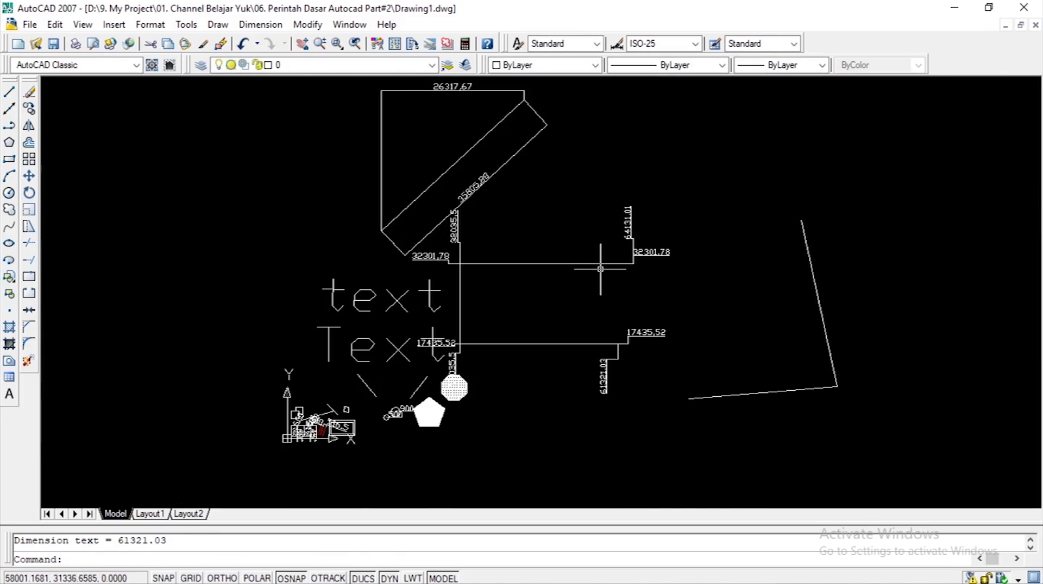